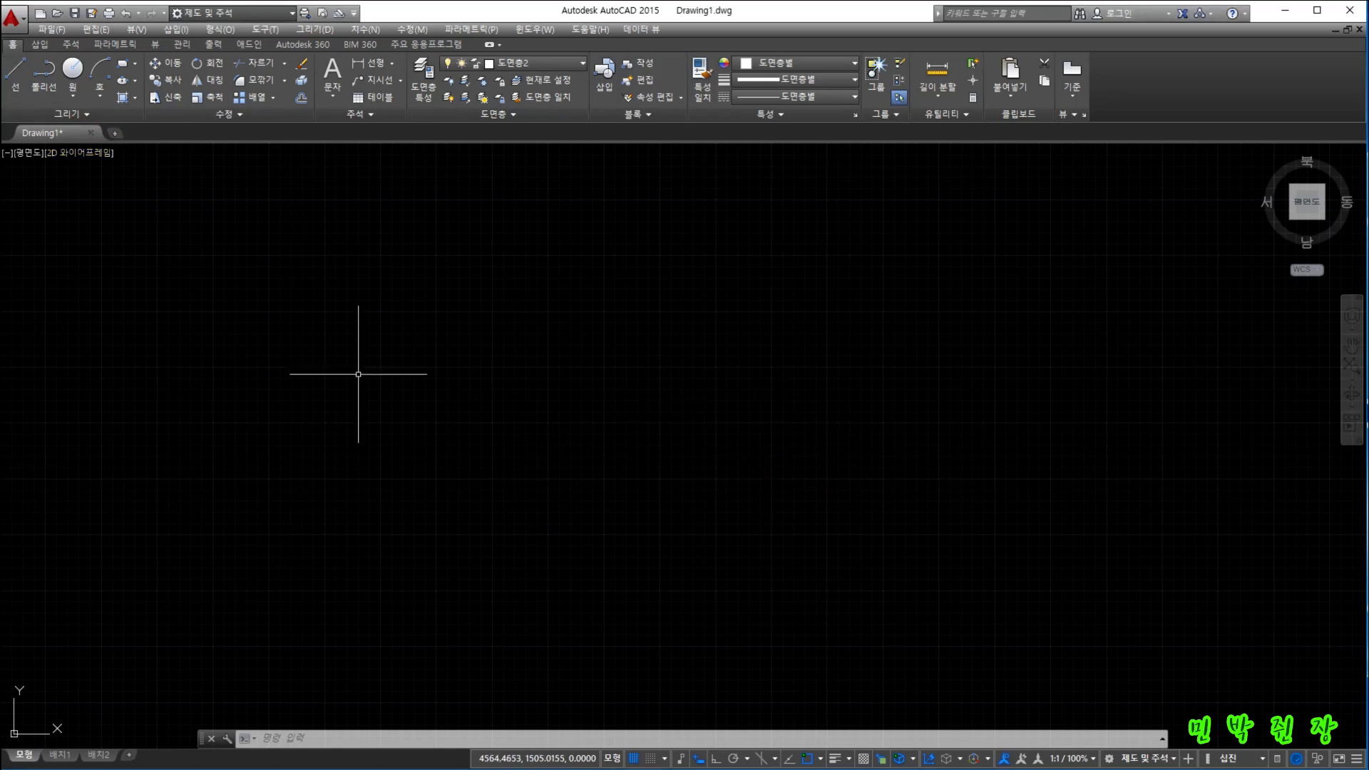
Draw a chain of eight connected line segments that zigzag across the drawing area and cross one another.
click(308, 250)
key(Escape)
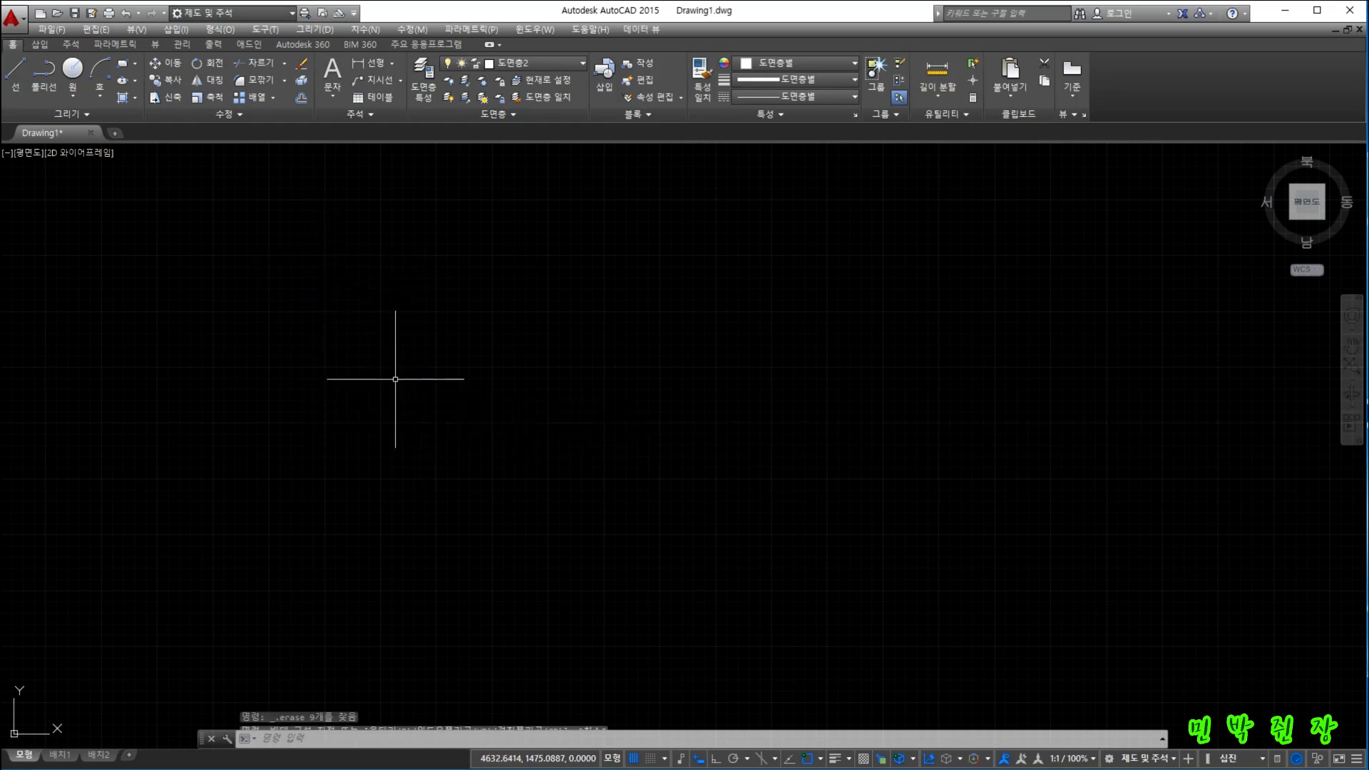
click(16, 75)
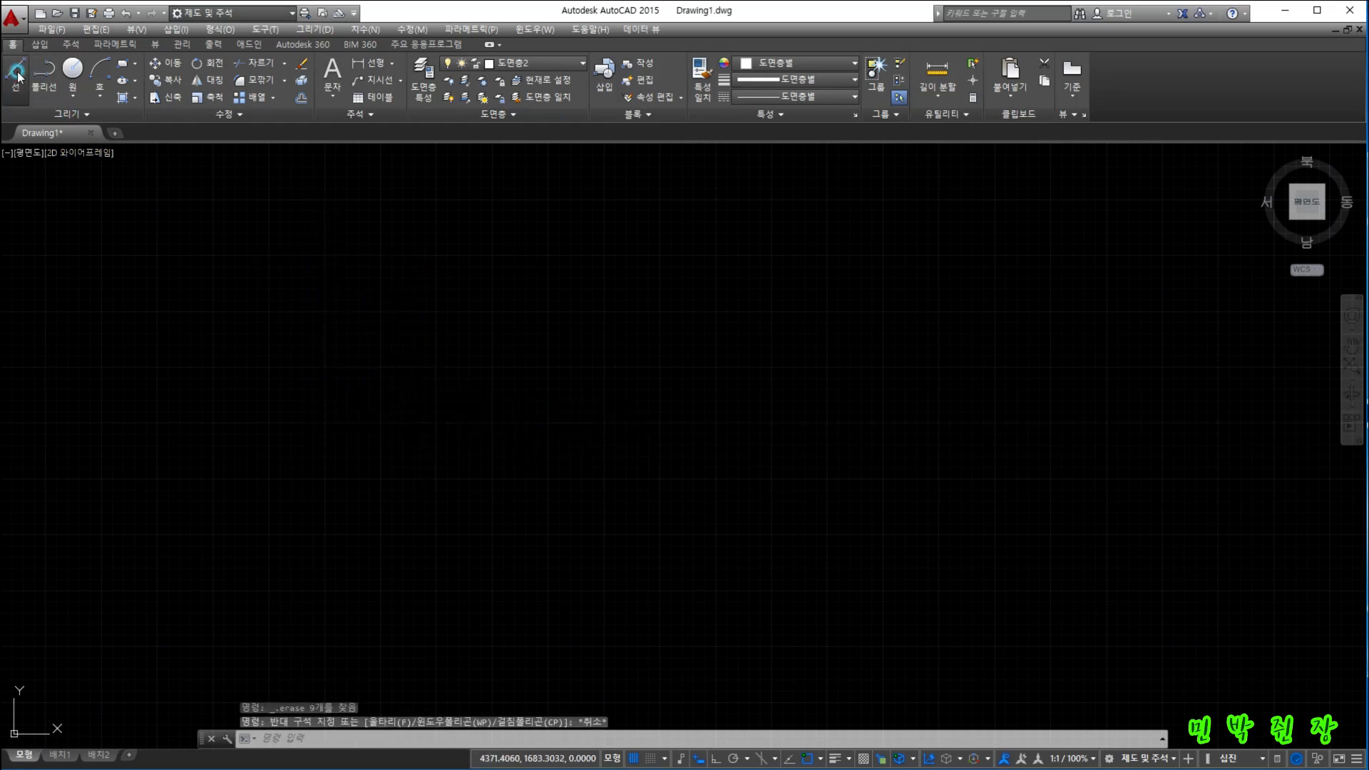
click(370, 291)
click(931, 347)
click(545, 667)
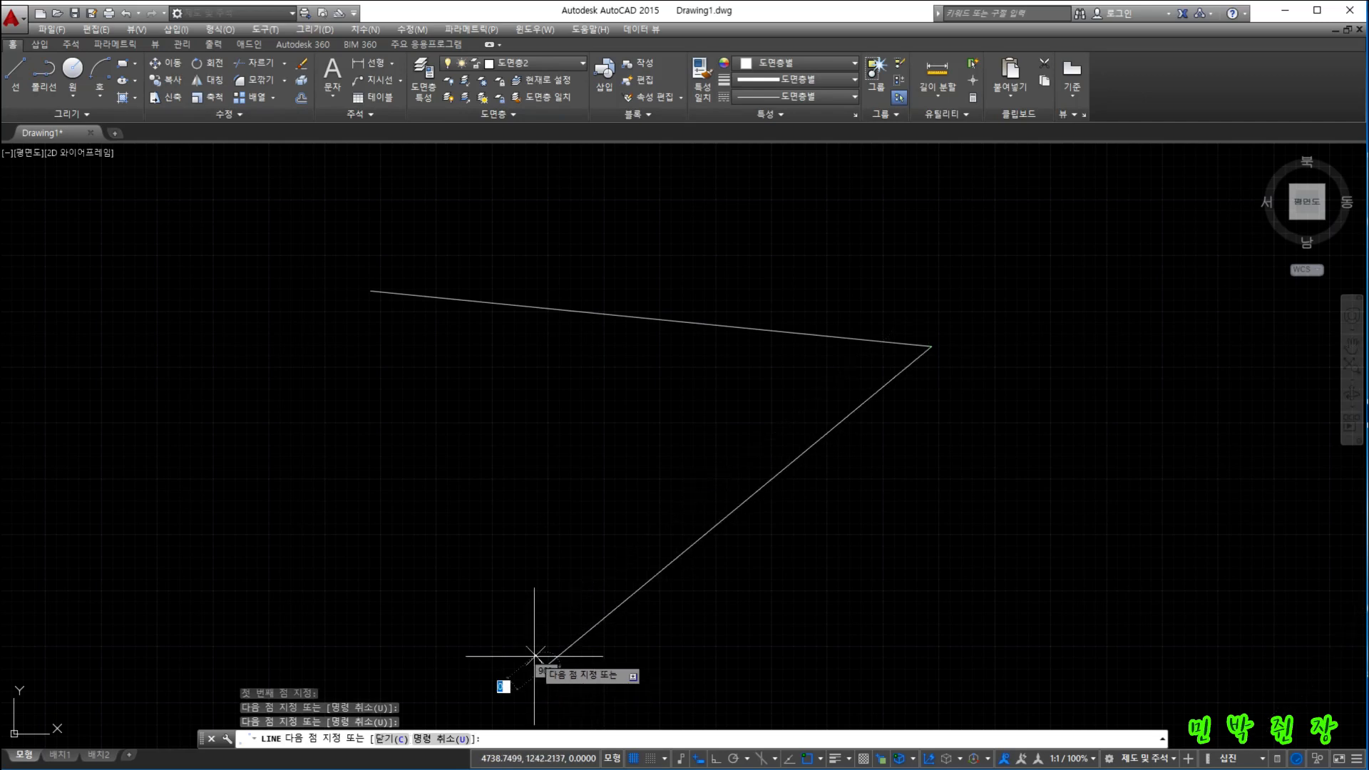
click(316, 477)
click(685, 232)
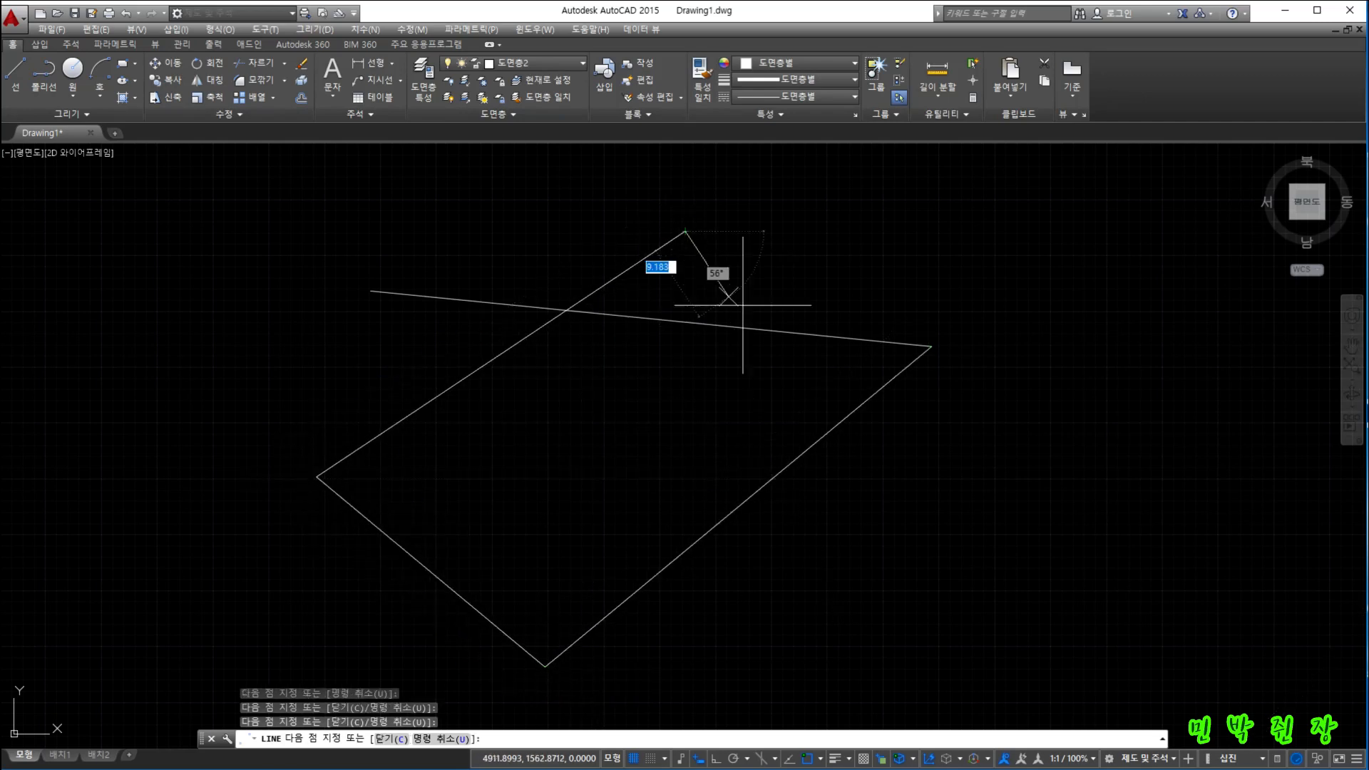
click(951, 617)
click(333, 367)
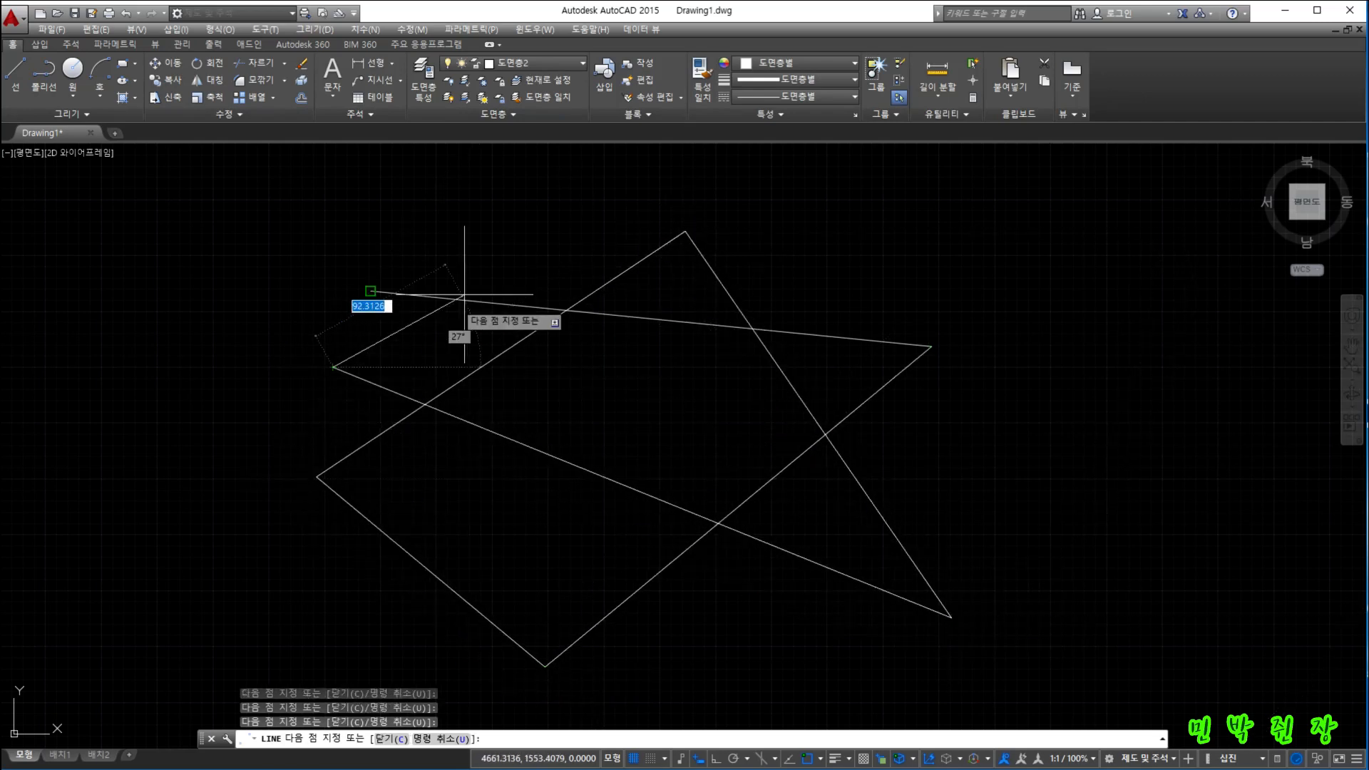
click(516, 228)
click(749, 656)
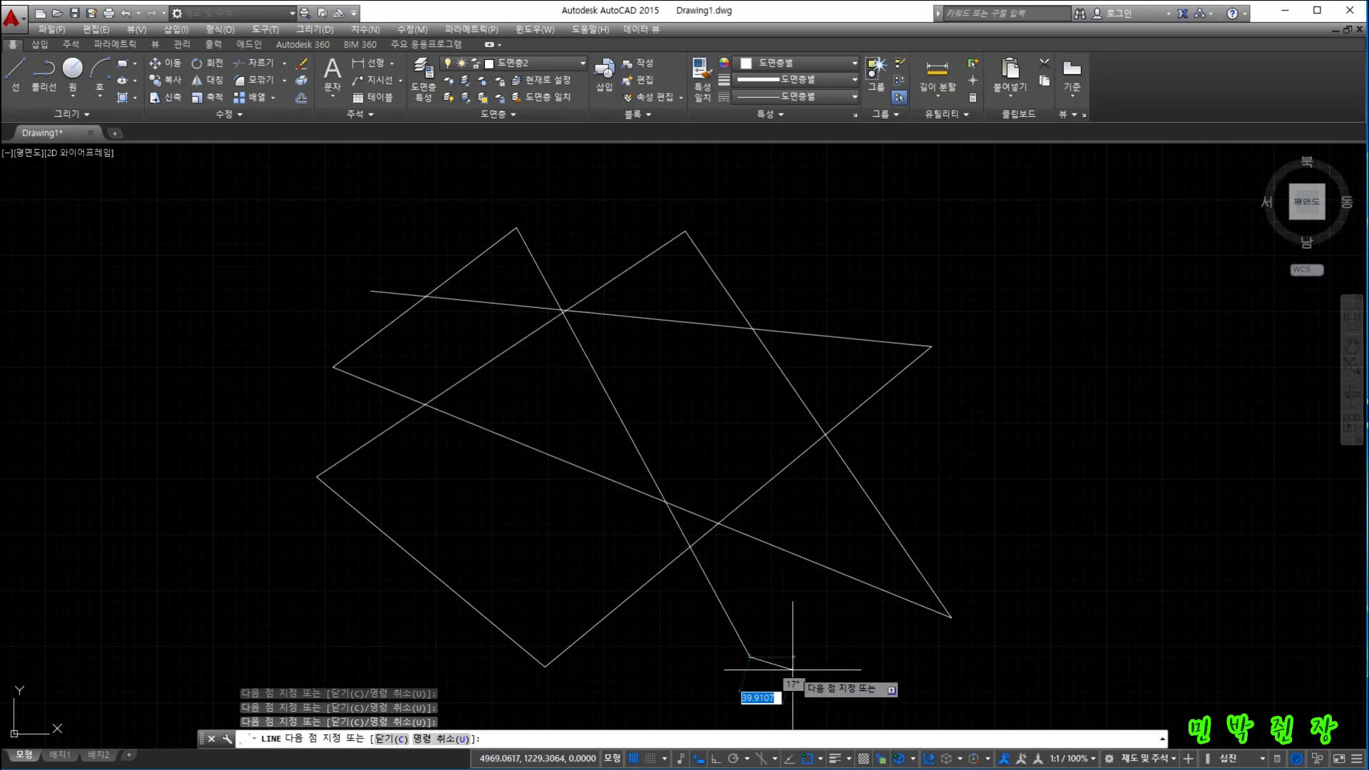
key(Escape)
Draw a circle by centre and radius over the crossing lines in the lower-right half of the zigzag.
click(72, 69)
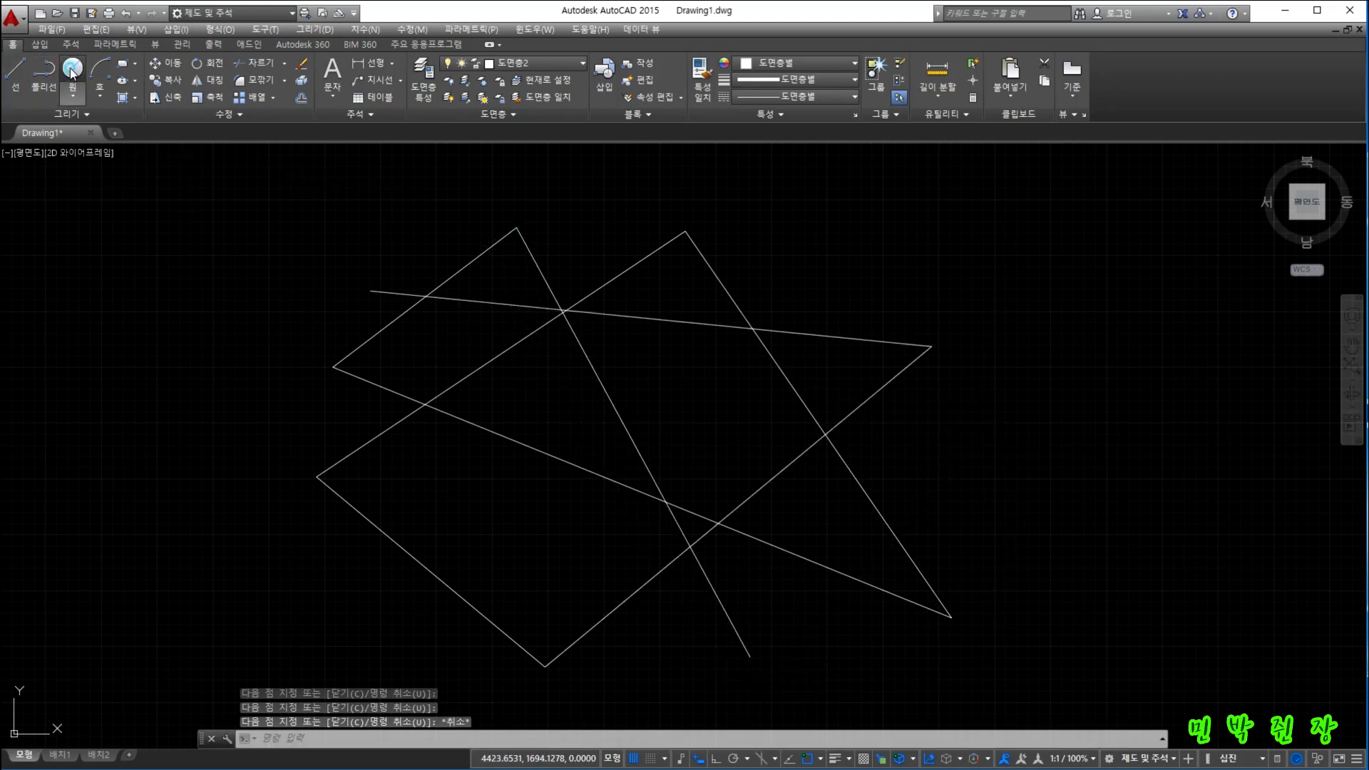
click(705, 472)
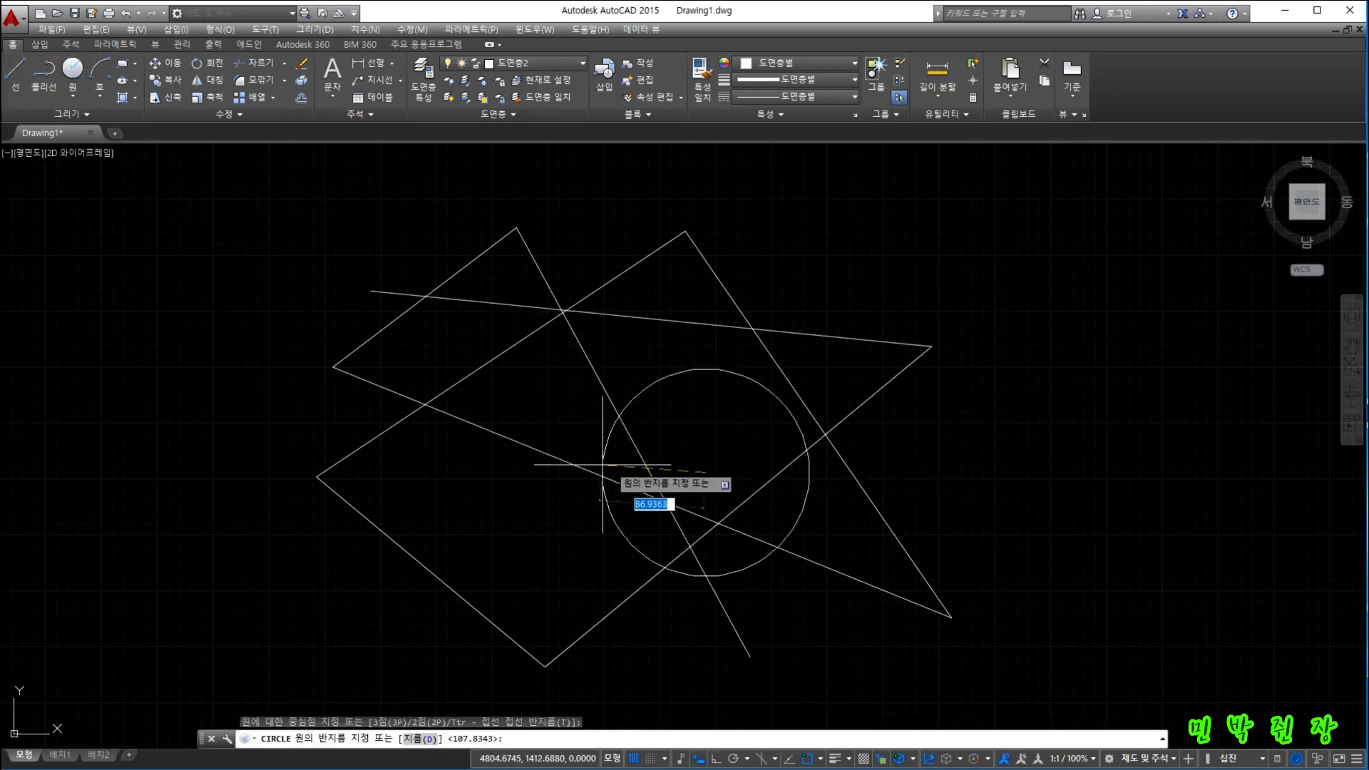
click(554, 478)
key(Escape)
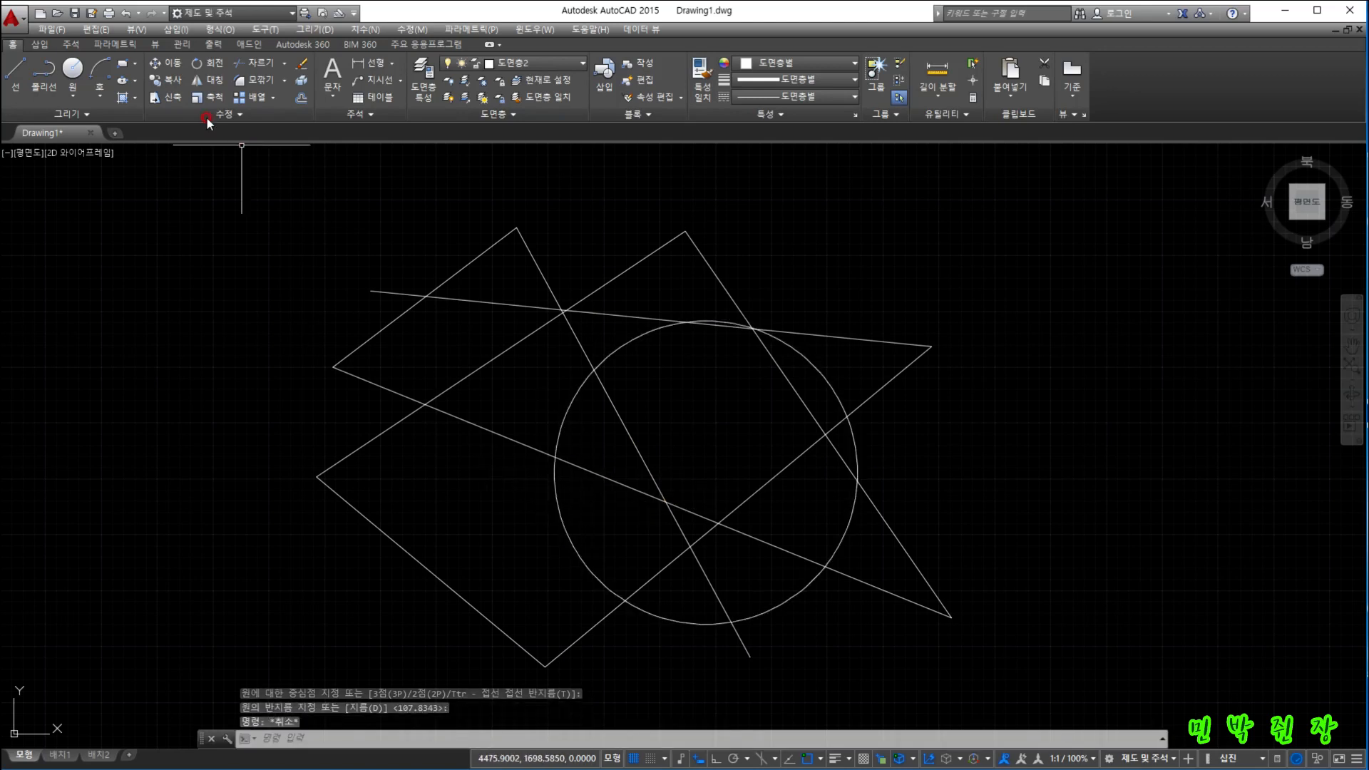
Draw a rectangle around the circle so that the zigzag's corners stick out past all four sides.
click(131, 67)
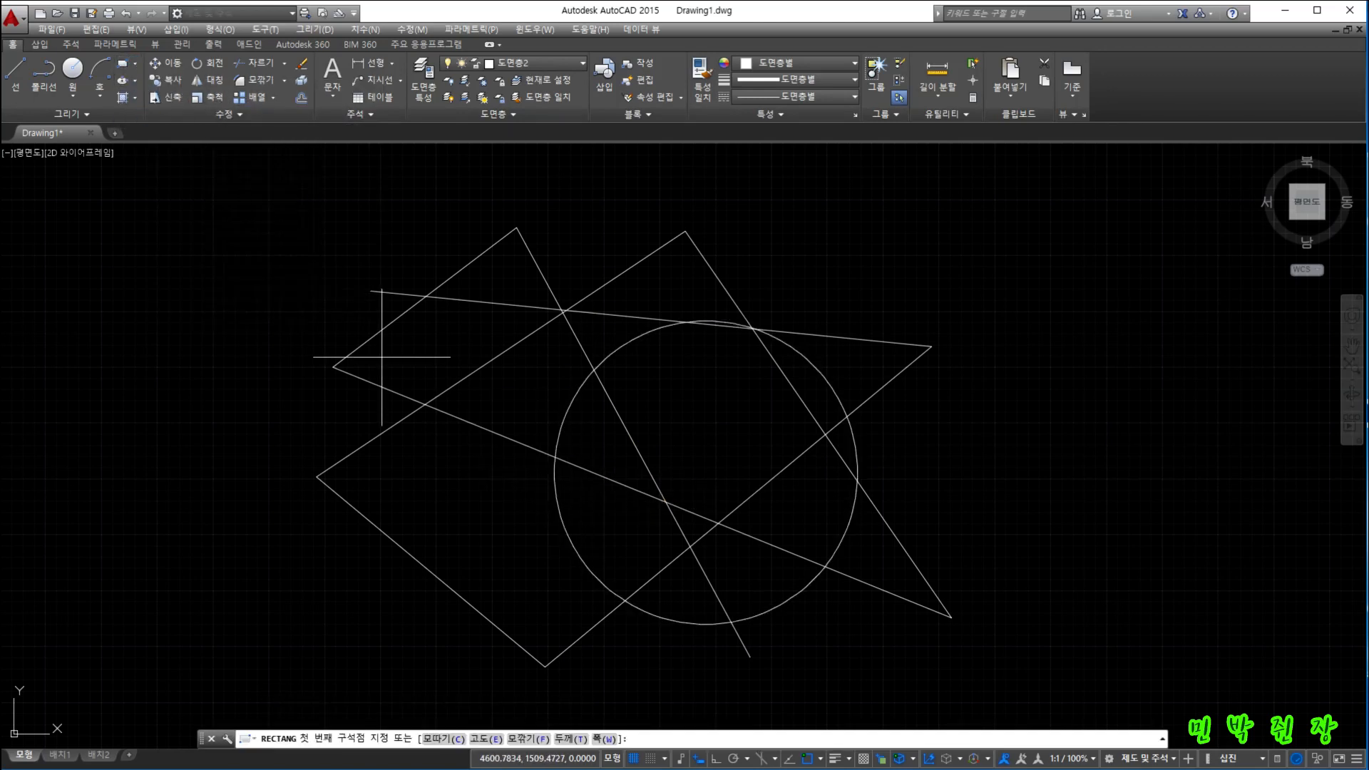
click(403, 251)
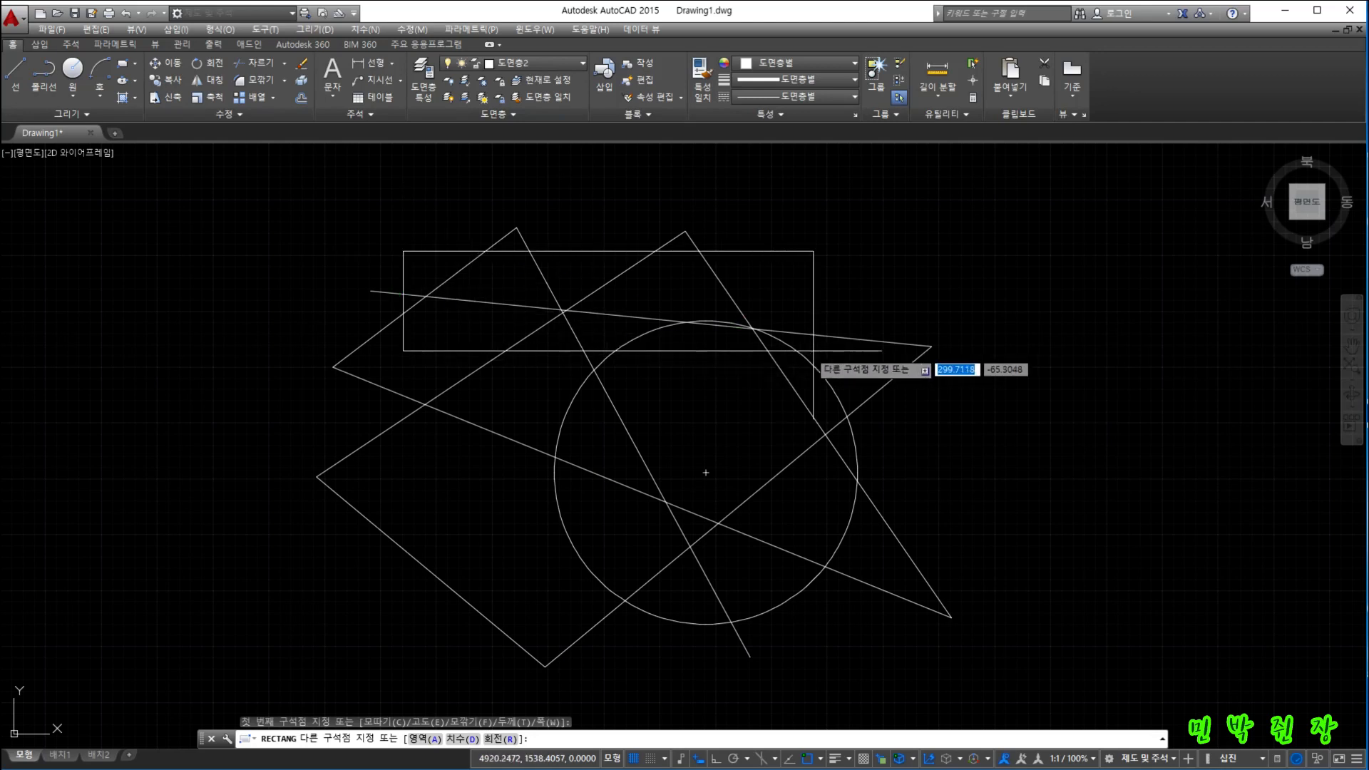
click(882, 644)
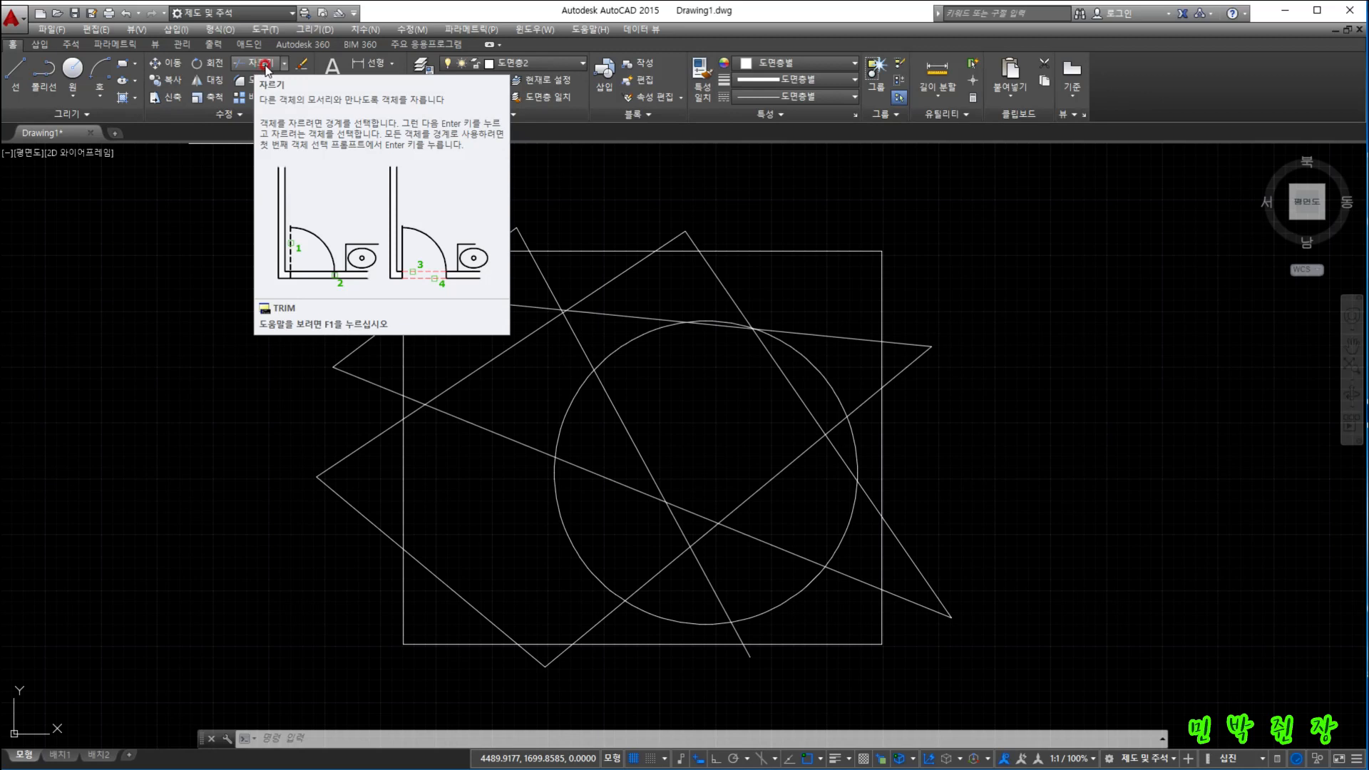
click(284, 63)
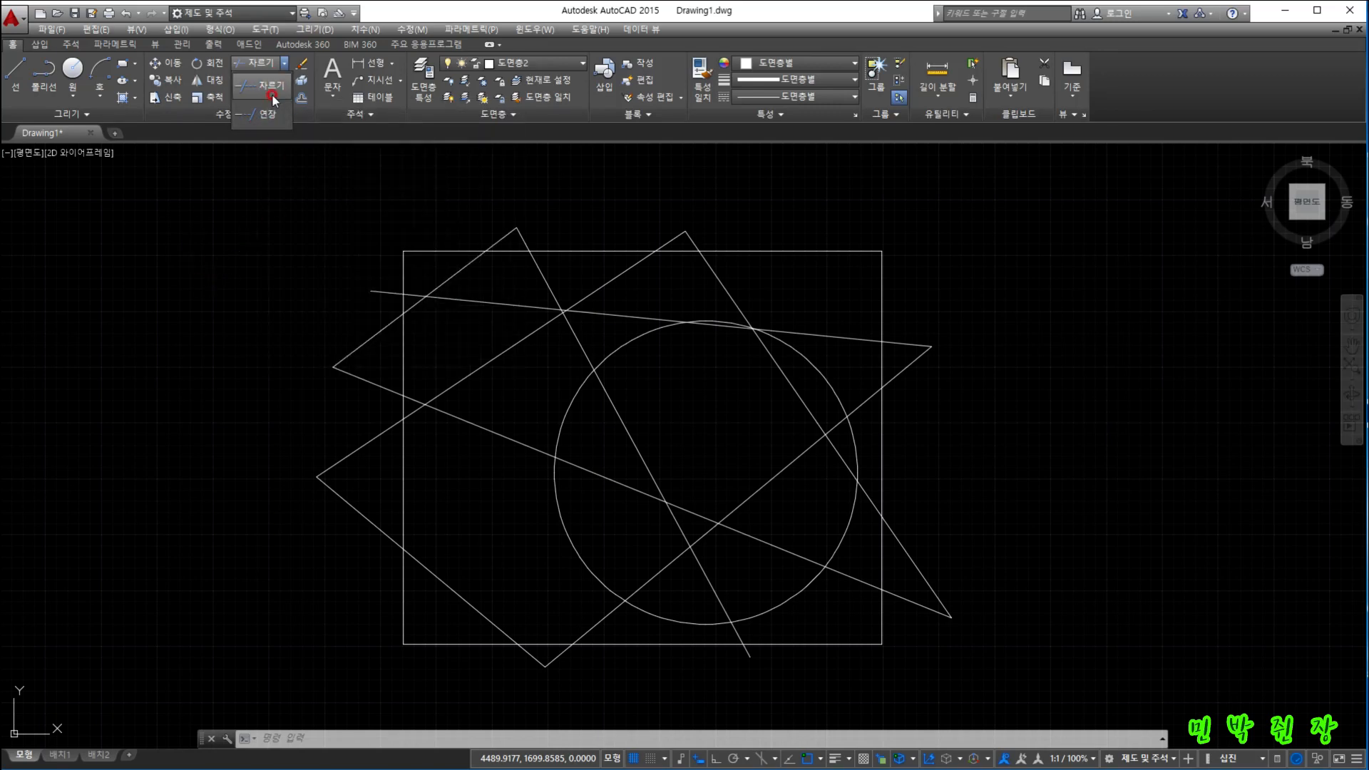
click(273, 89)
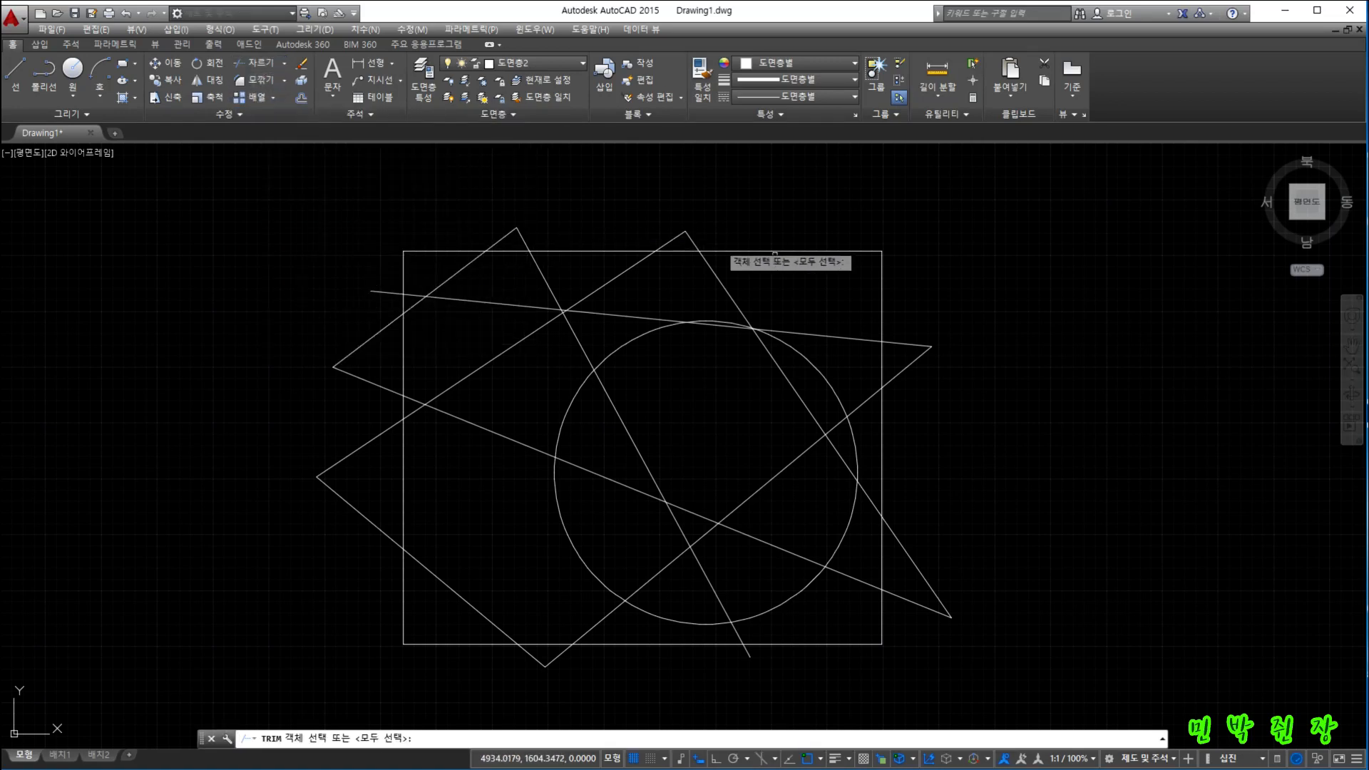
key(Escape)
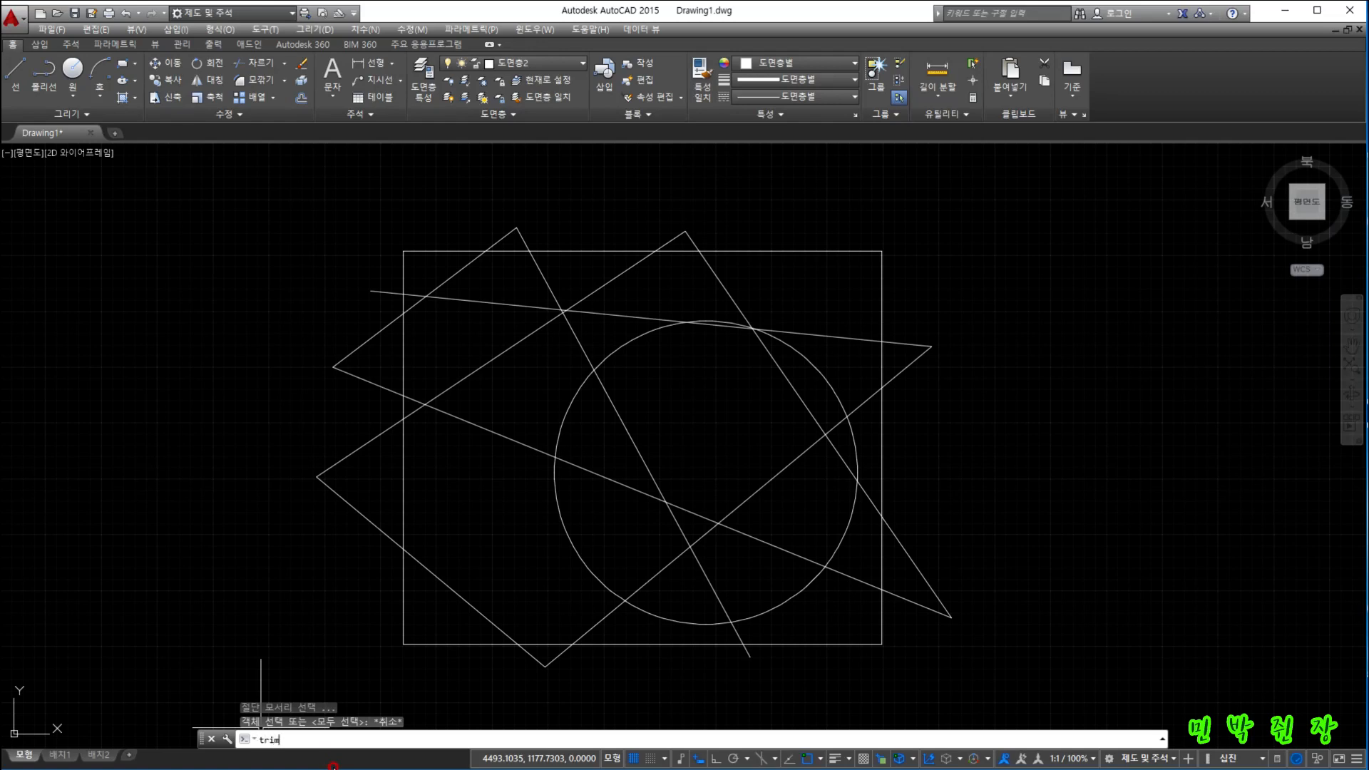
text(trim)
key(Return)
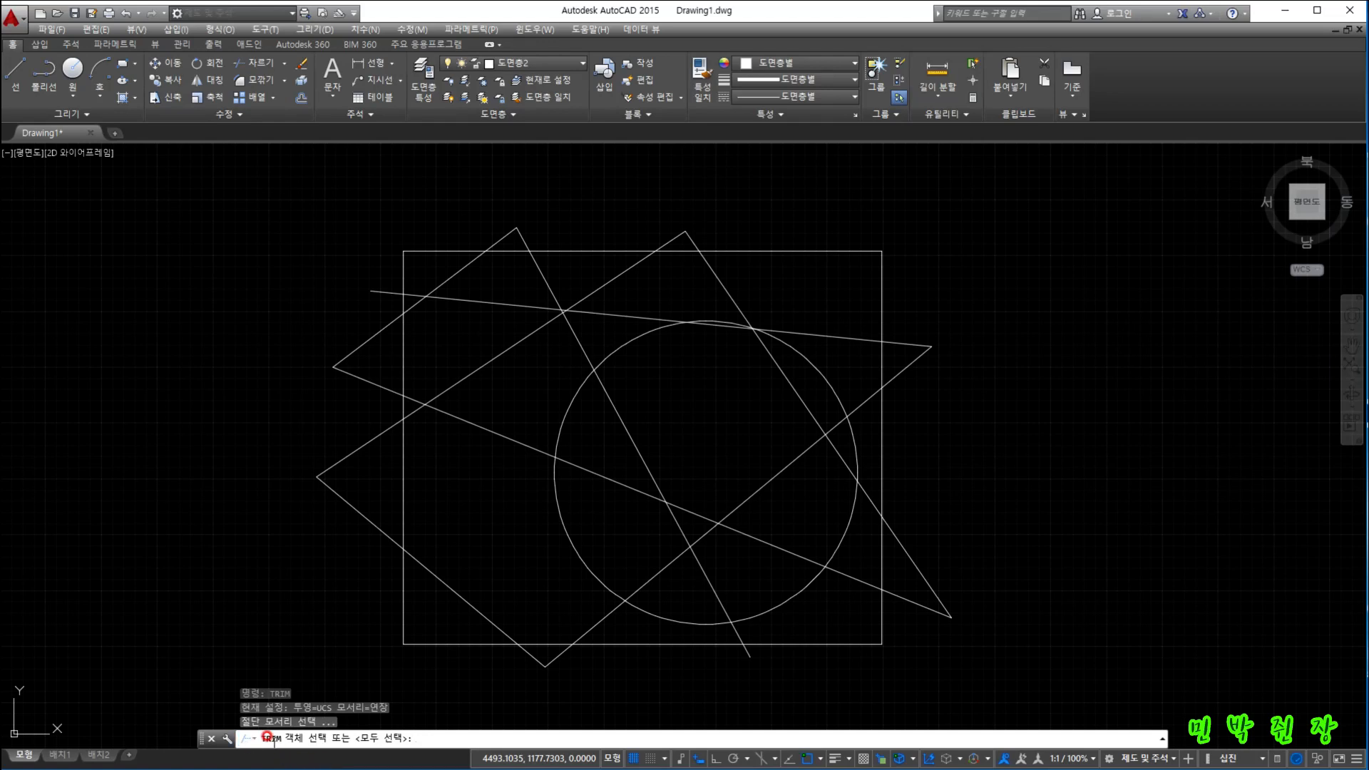
key(Escape)
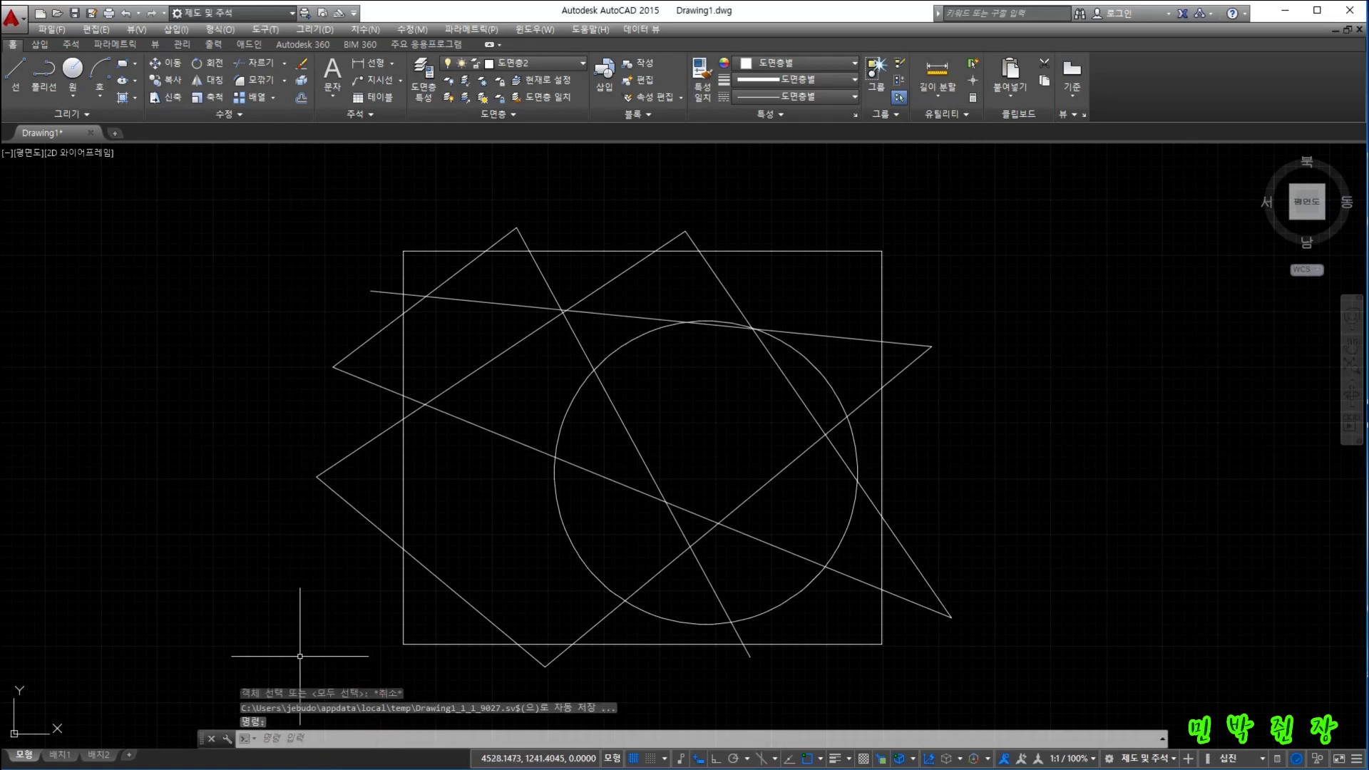
Using Trim with all objects as cutting edges, cut off the line ends outside the rectangle's left side.
text(tr)
key(Return)
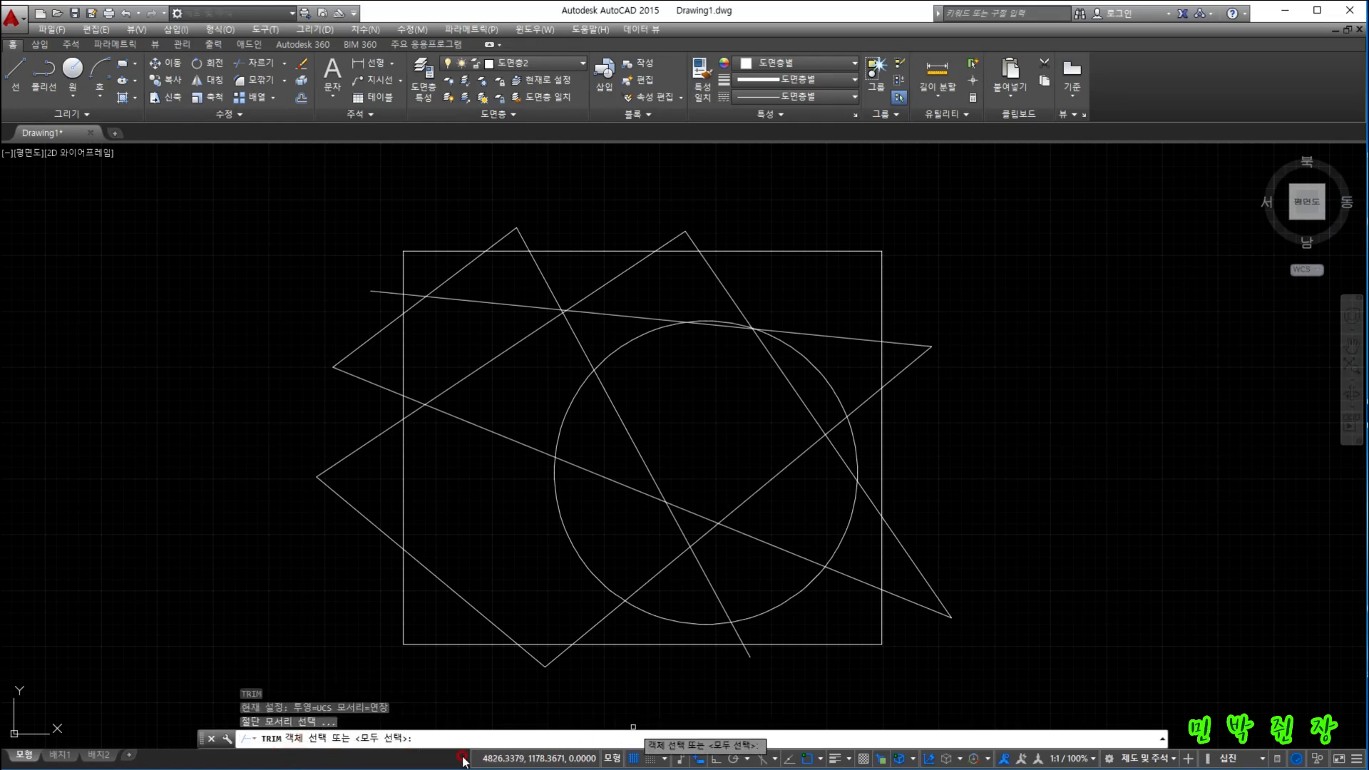
click(429, 741)
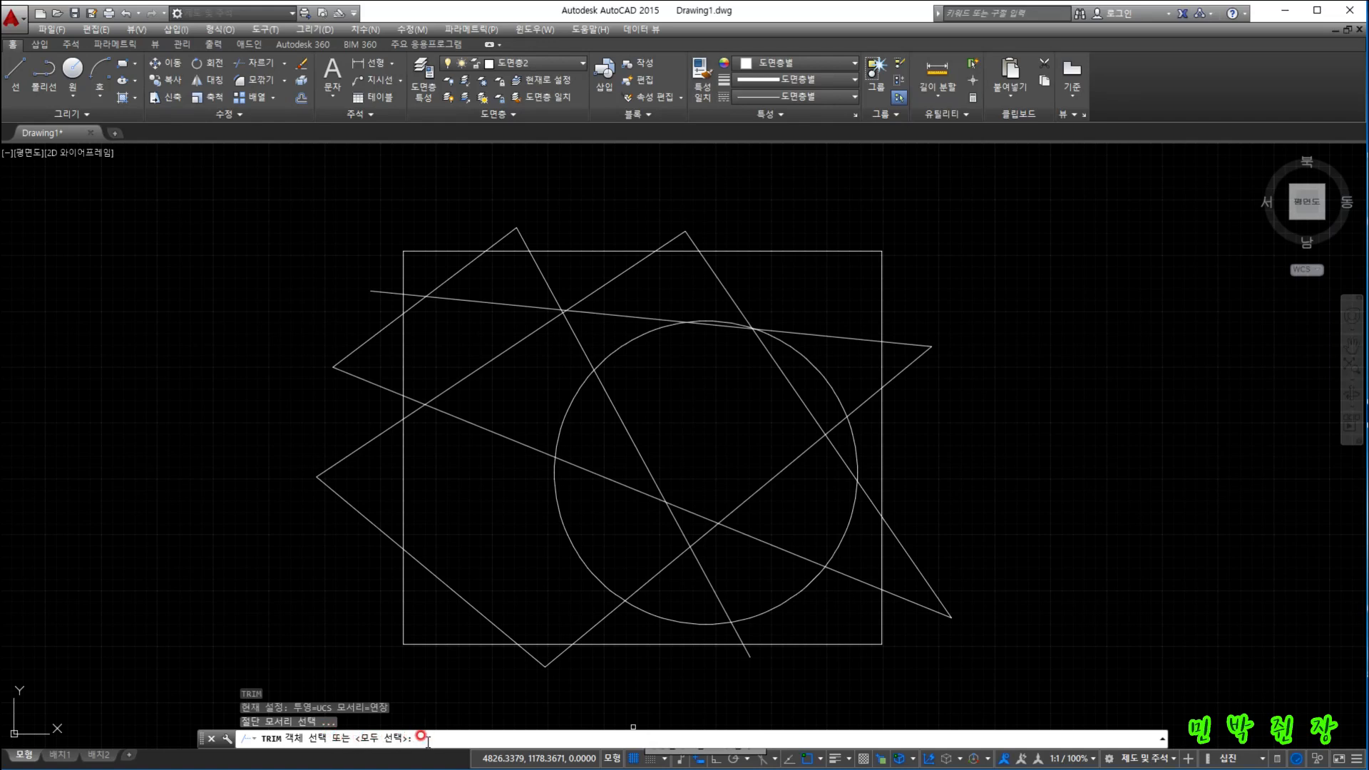
key(Return)
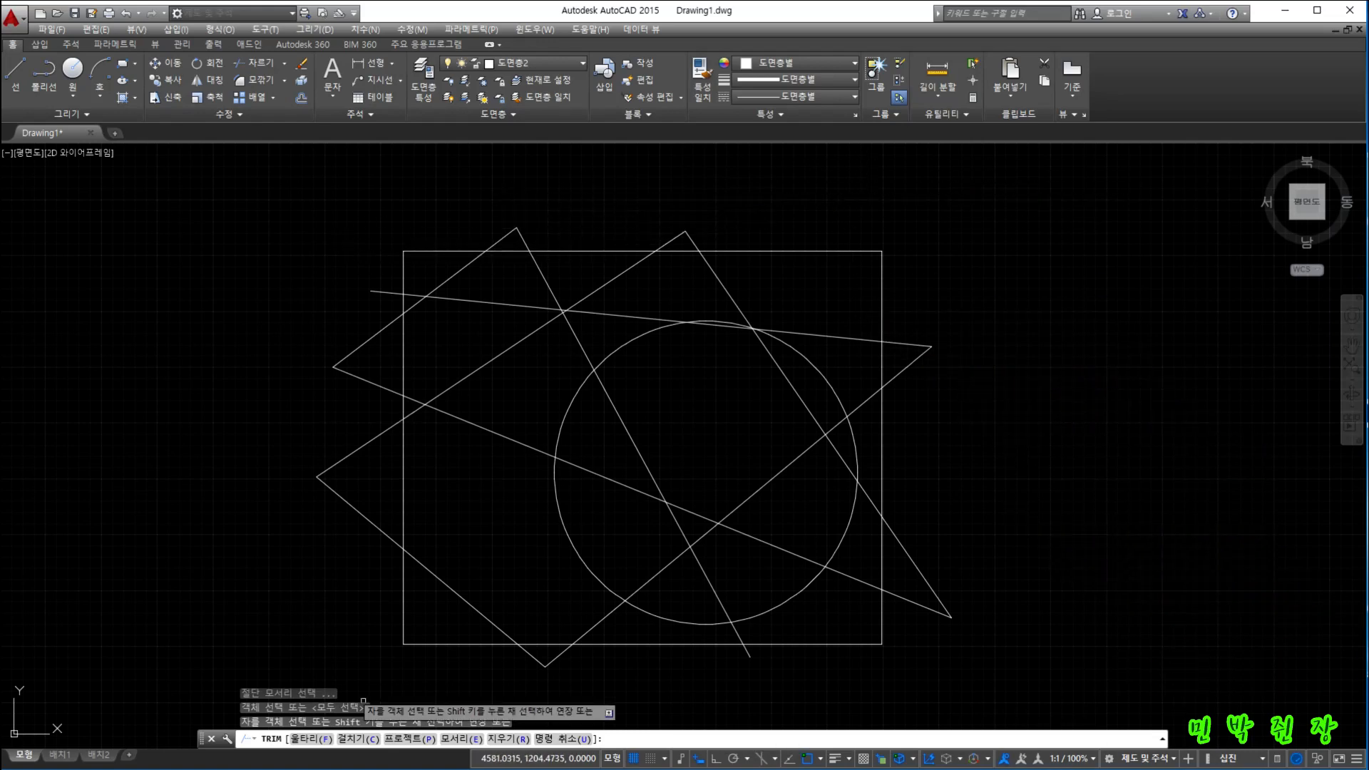
click(368, 342)
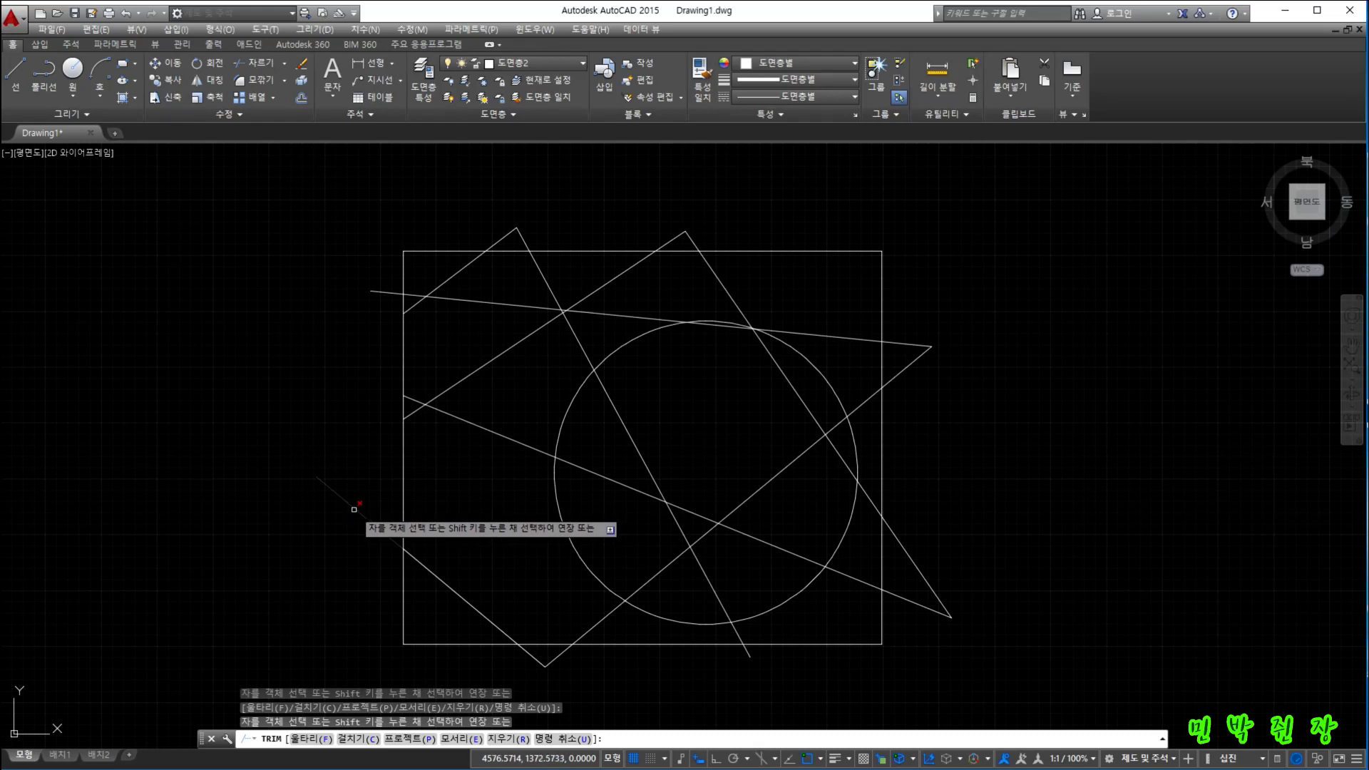
click(385, 292)
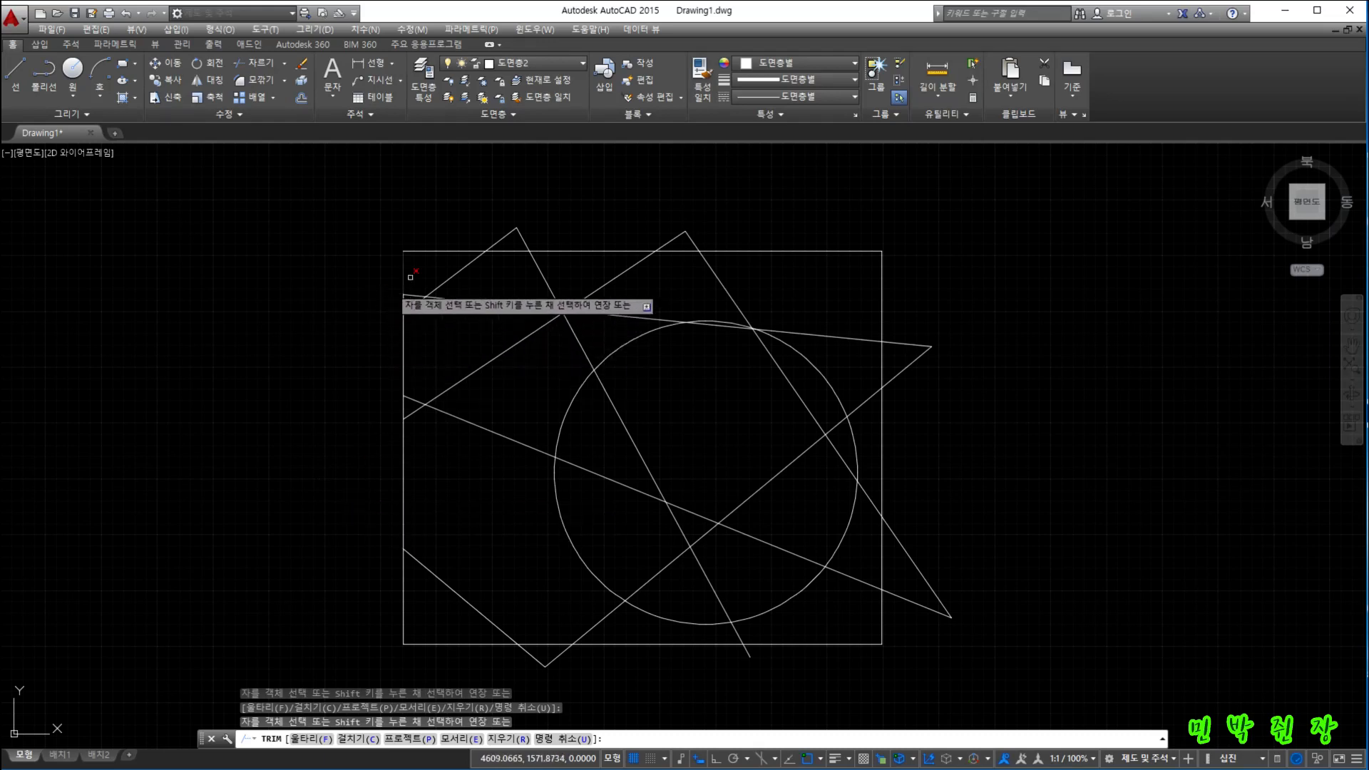
Trim the two line peaks that project above the rectangle's top side.
click(504, 234)
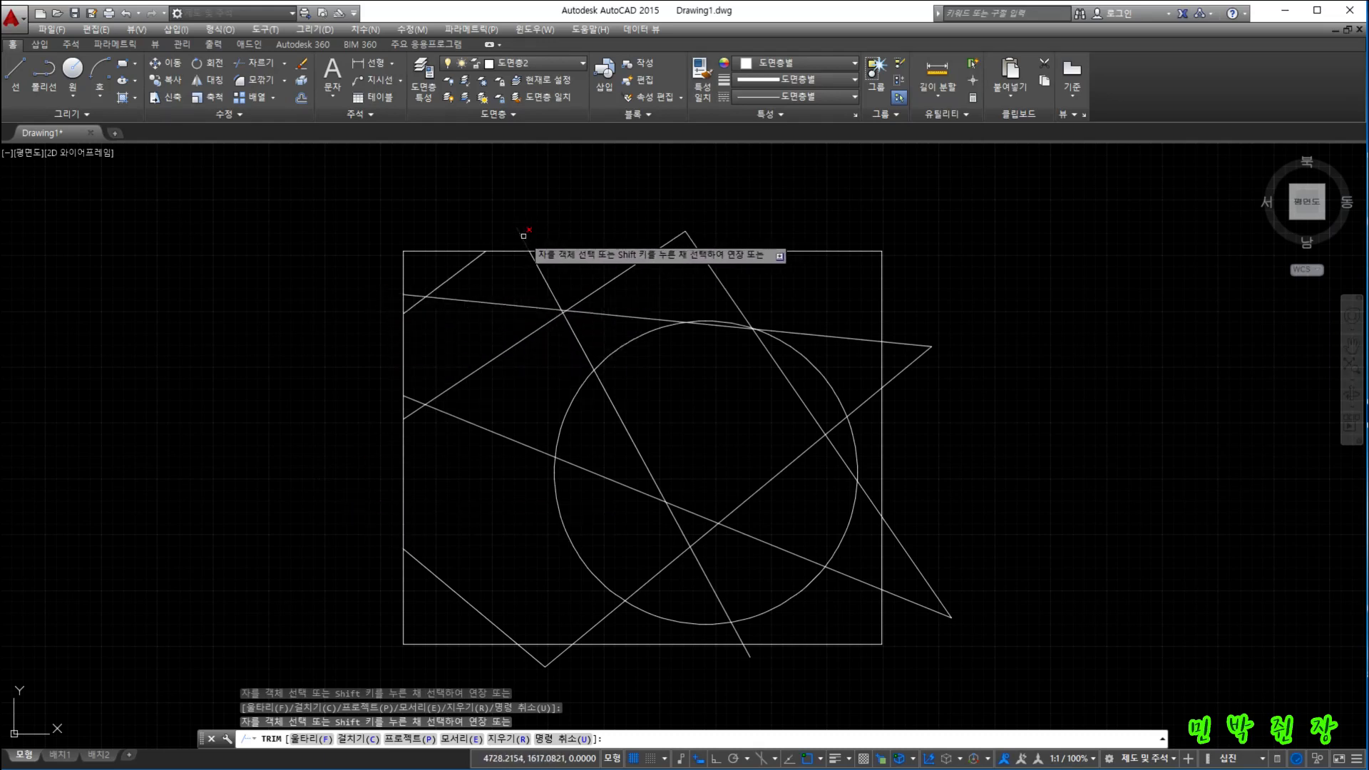
click(521, 236)
click(670, 241)
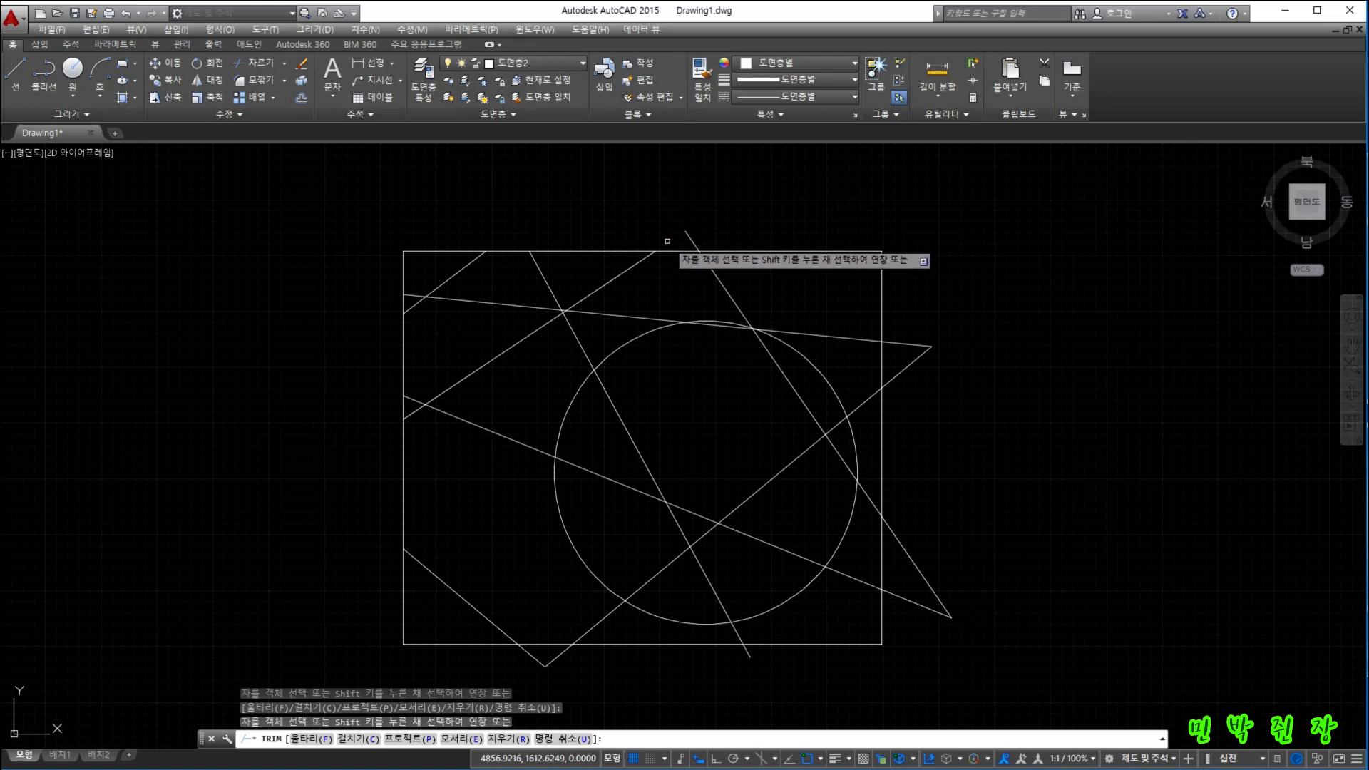
click(693, 241)
Trim the line corners that project beyond the rectangle's right side and the corner below its bottom side.
click(900, 344)
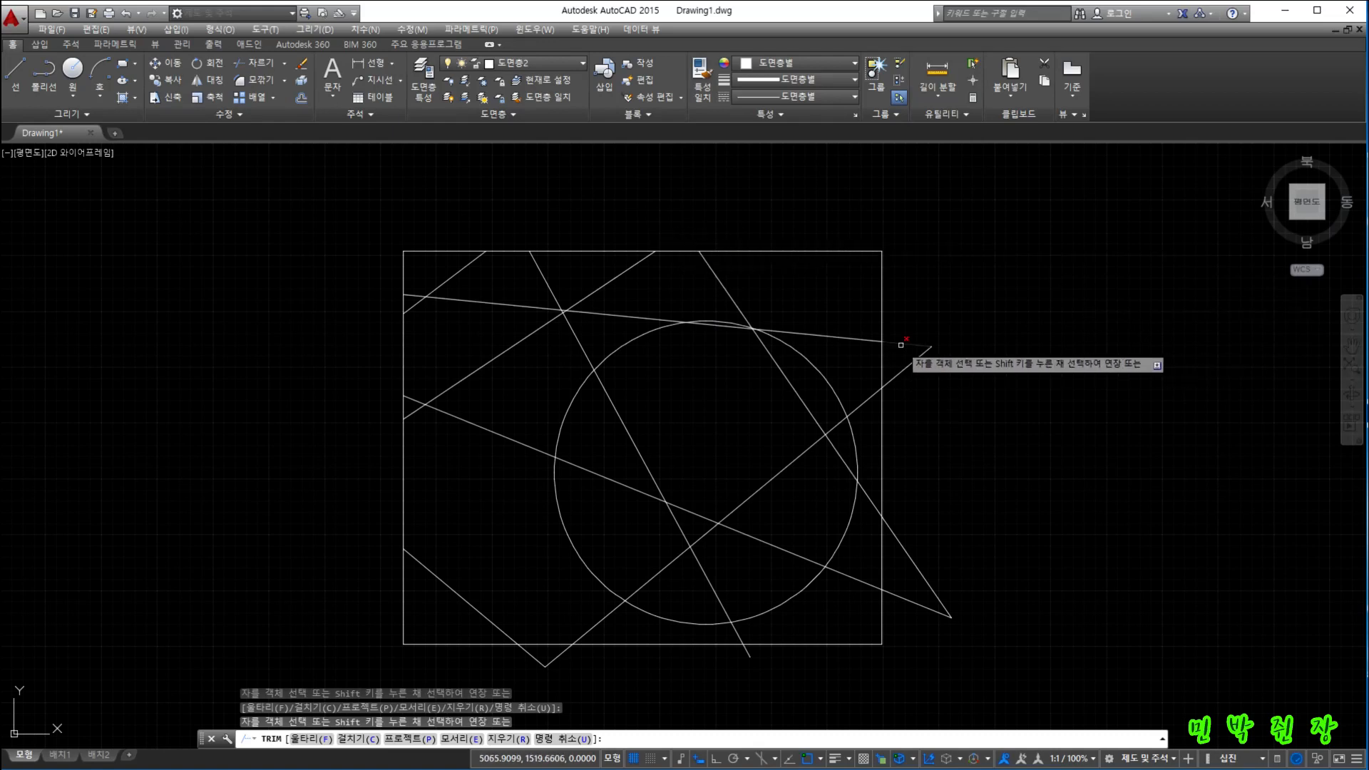
click(908, 367)
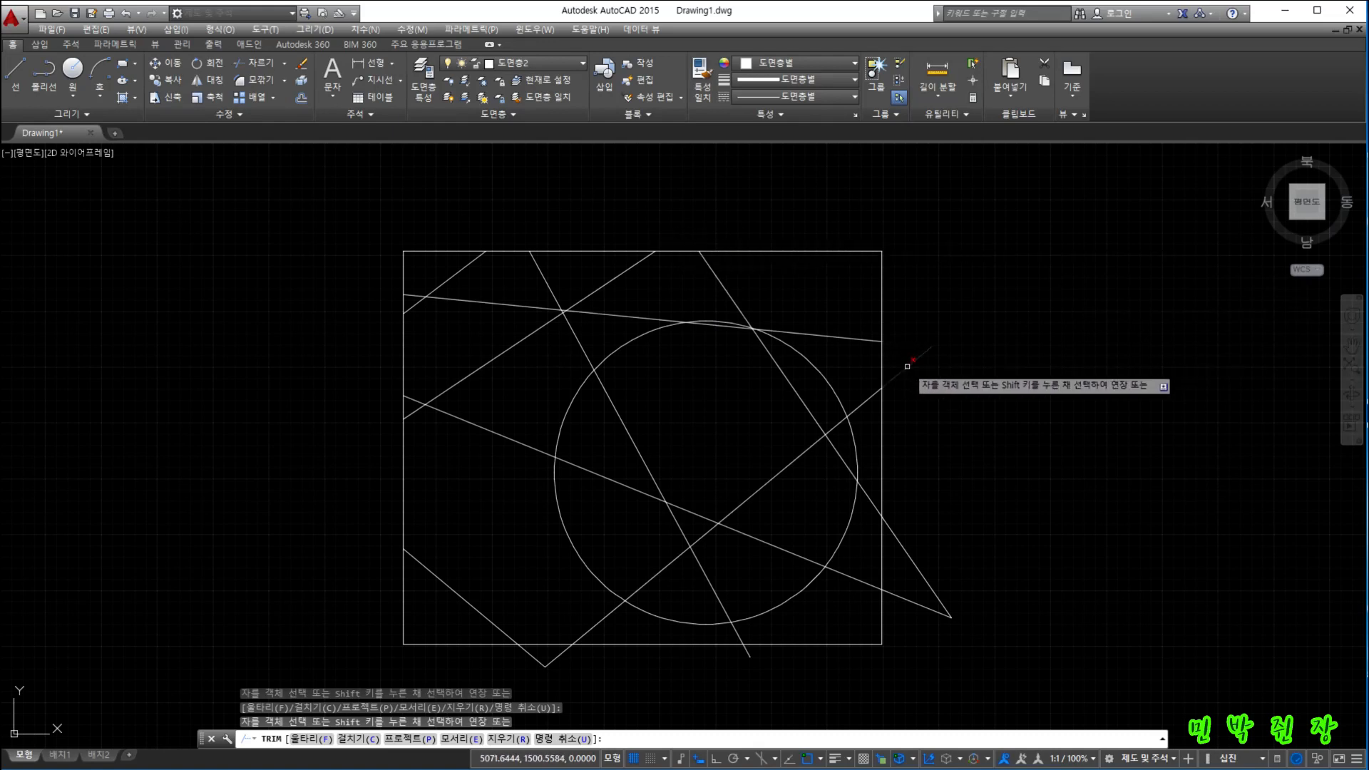
click(913, 552)
click(917, 614)
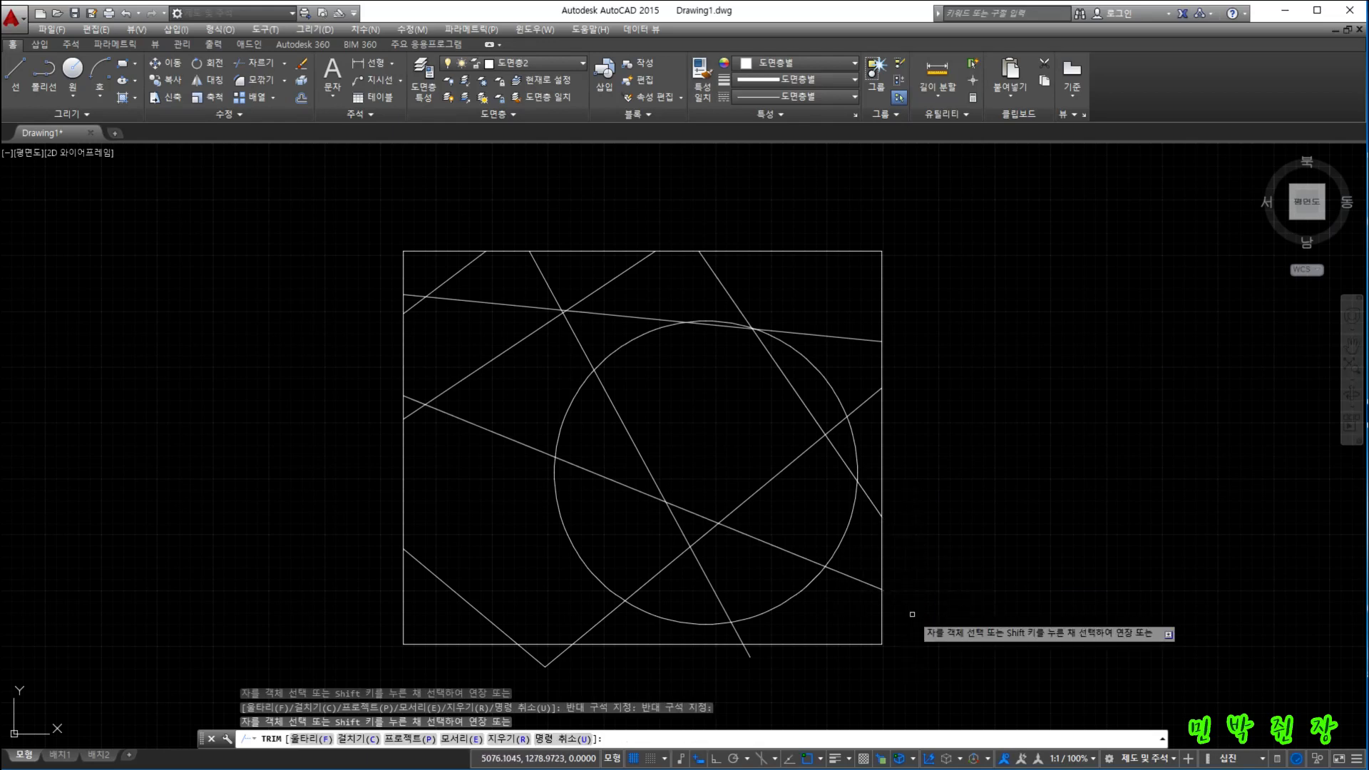
click(571, 656)
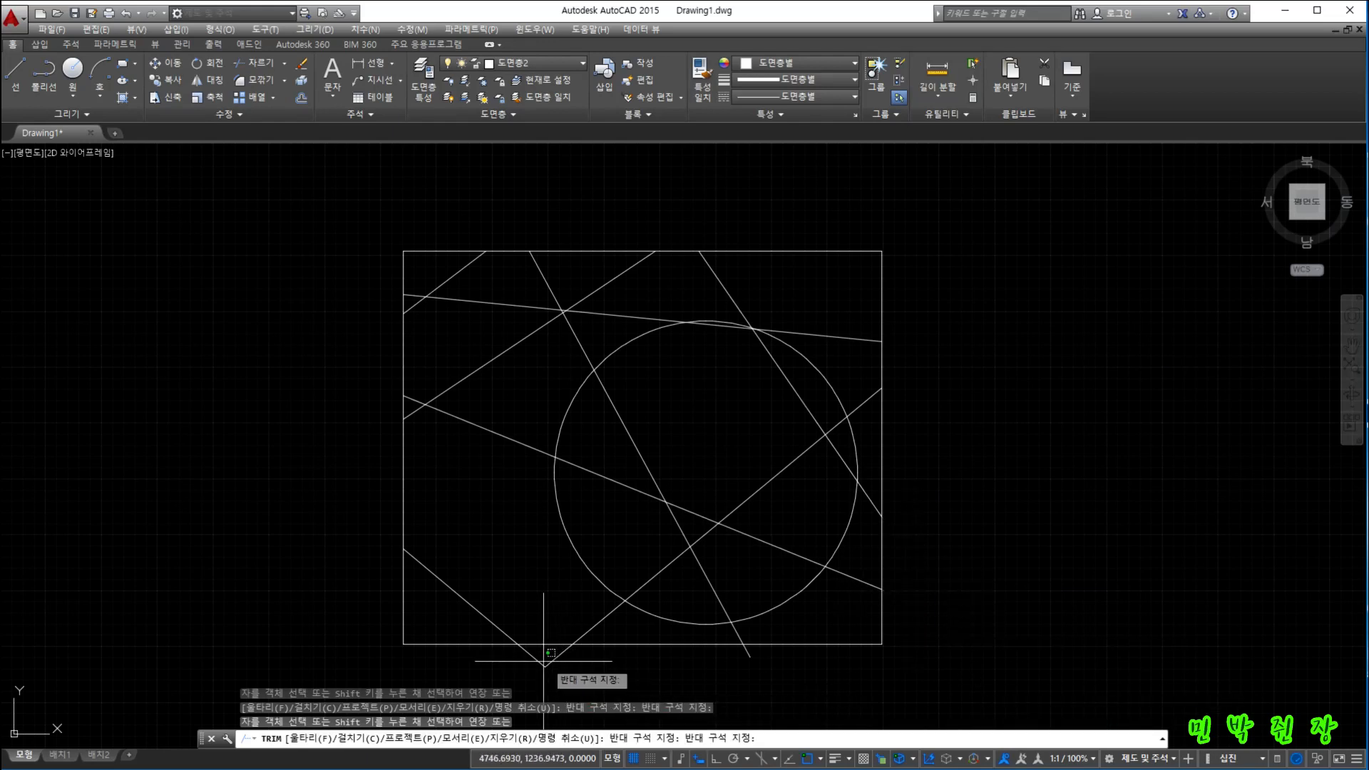
click(517, 662)
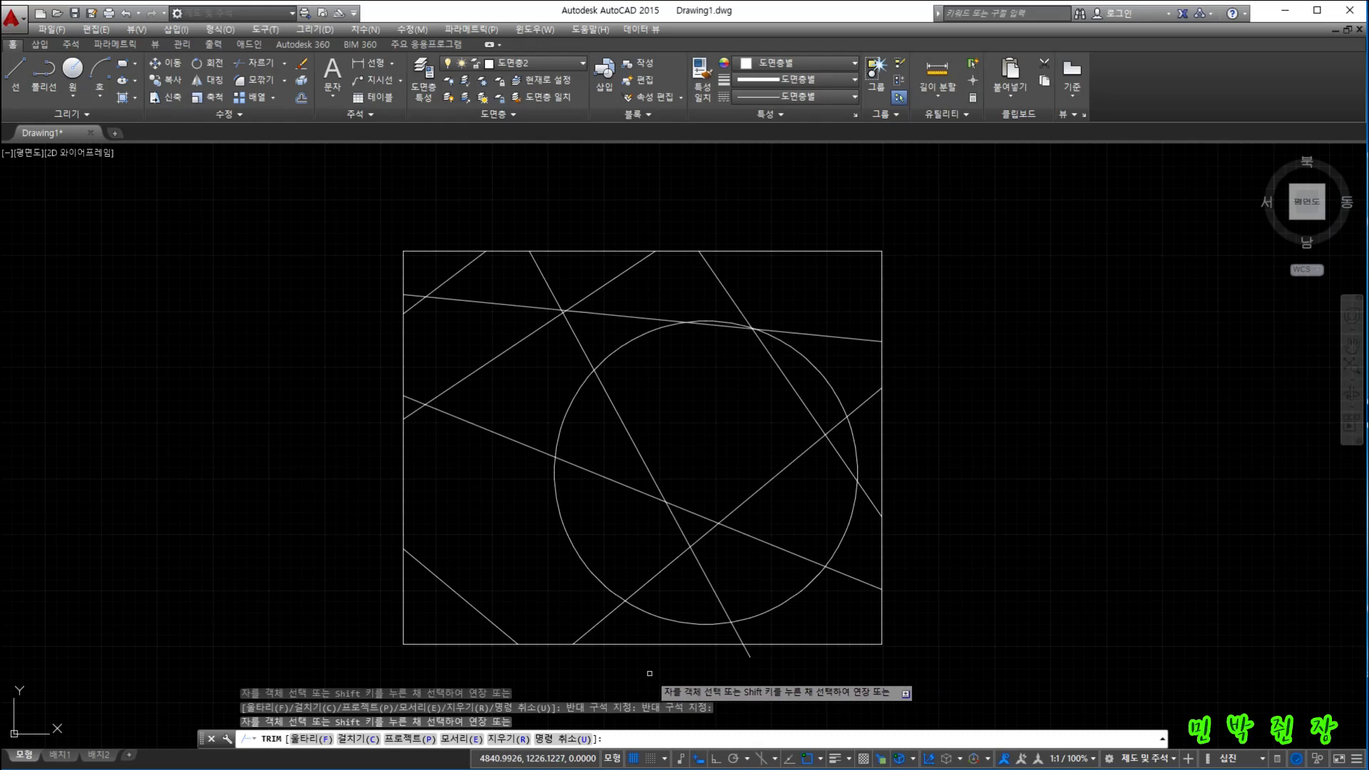
Undo all the trims made on the lines outside the rectangle and end the Trim command.
key(ctrl+z)
key(ctrl+z)
key(ctrl+z)
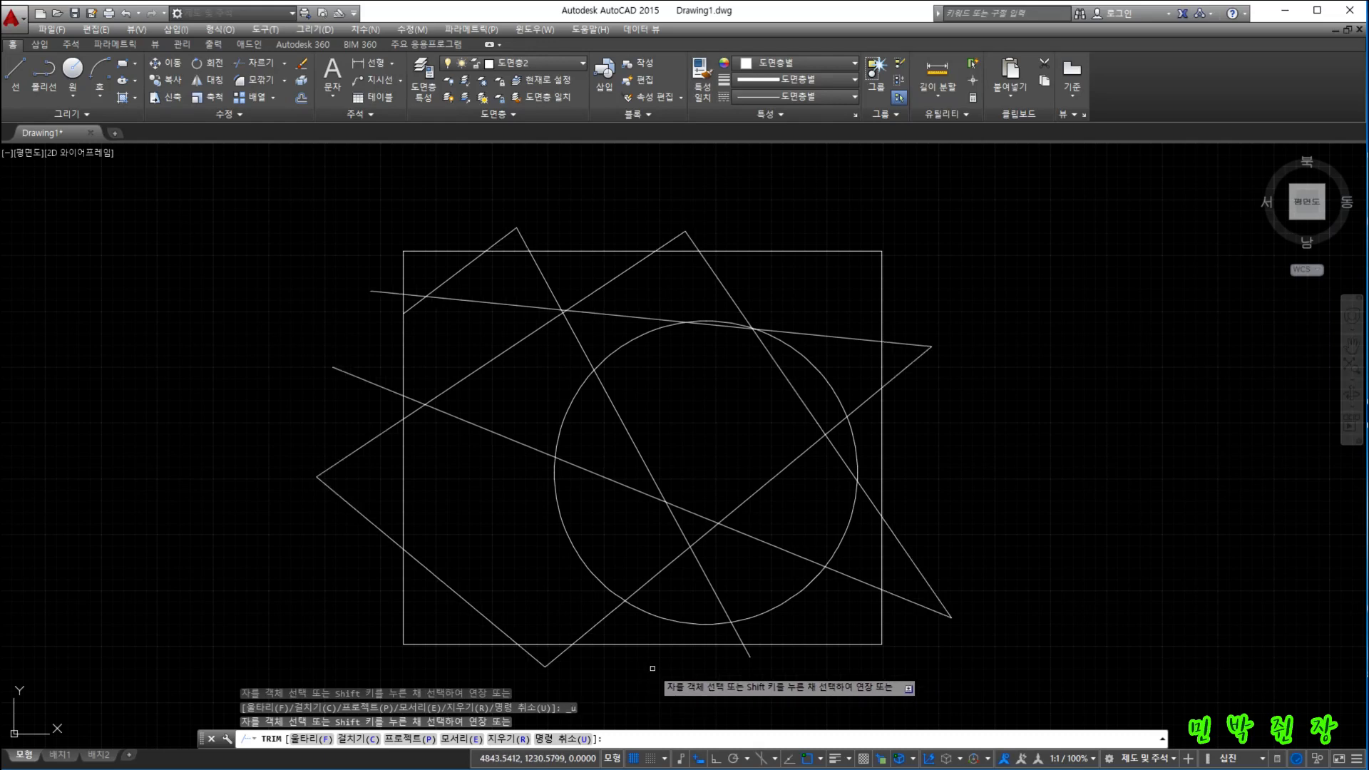
key(ctrl+z)
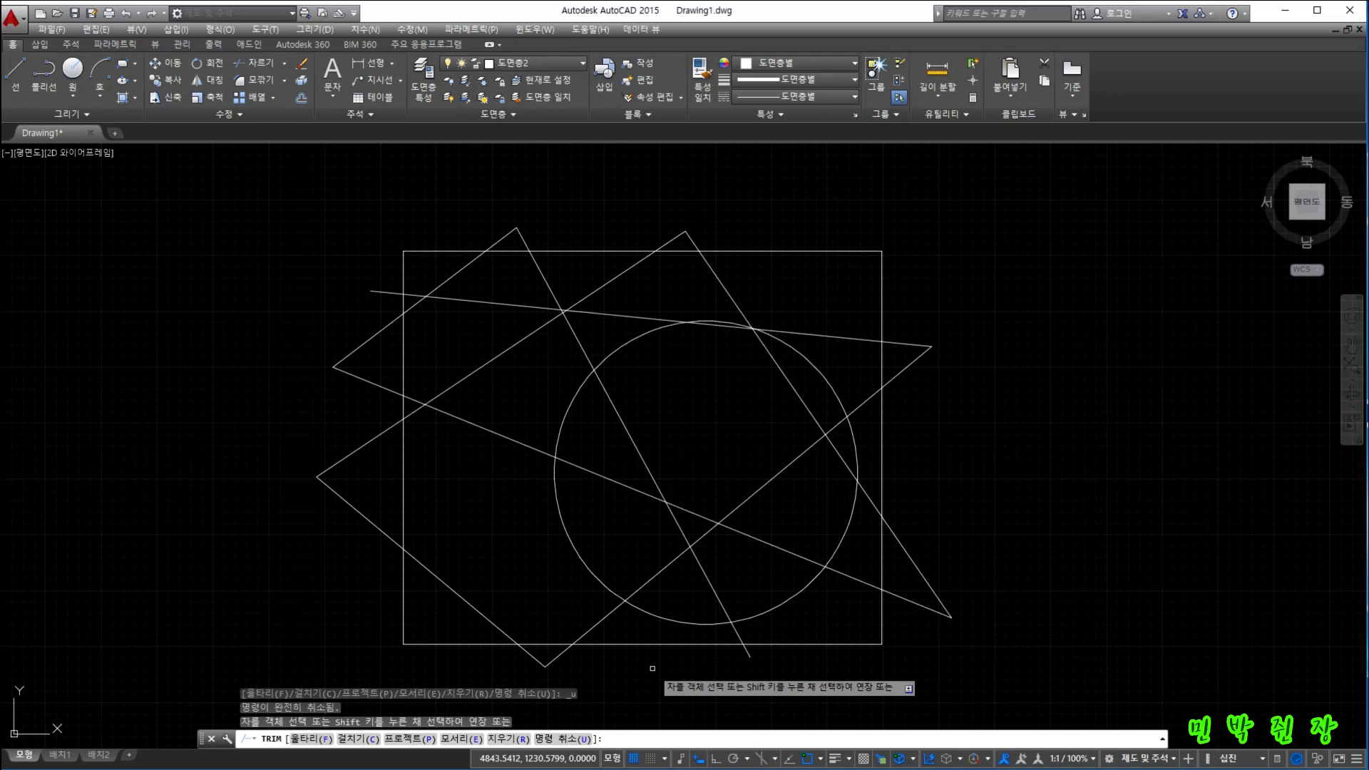
key(Escape)
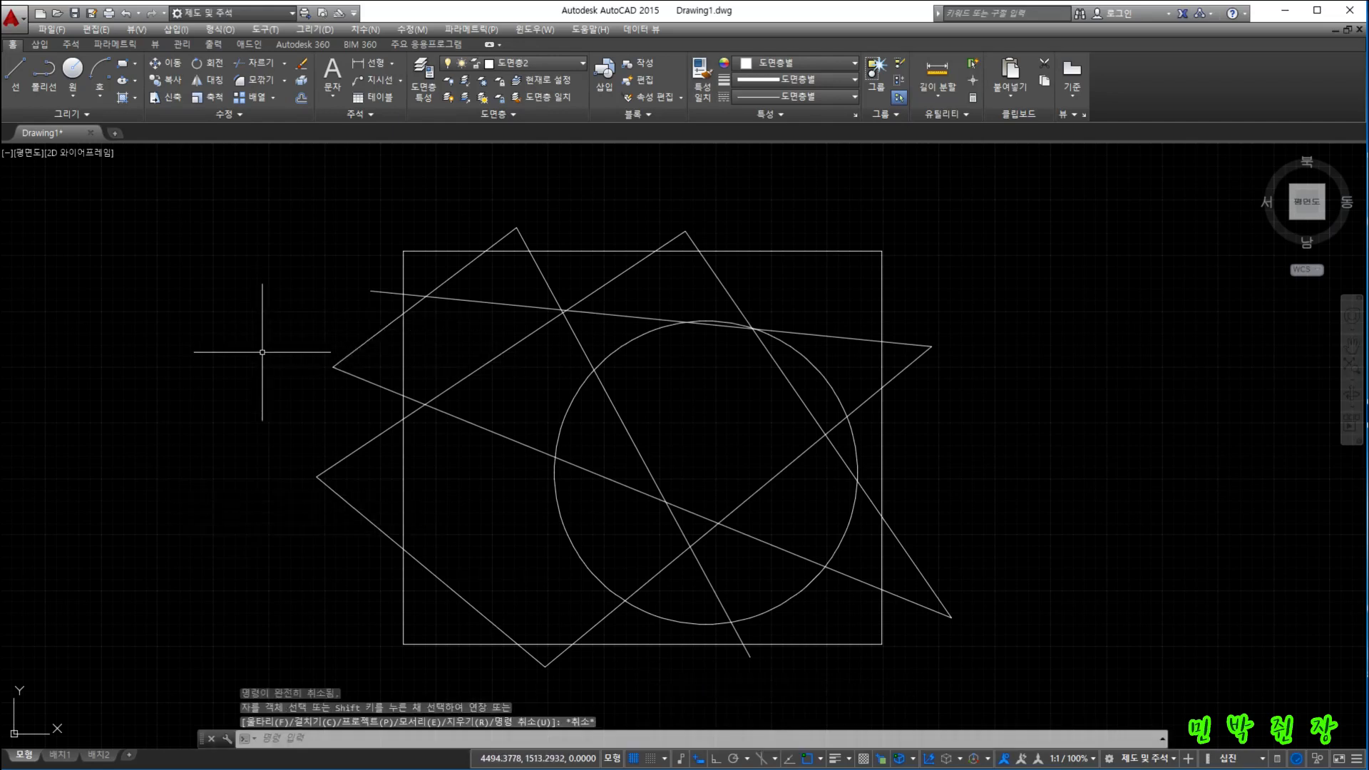
Undo back through the earlier commands to before the rectangle was drawn, and redo the rectangle.
key(ctrl+z)
key(ctrl+z)
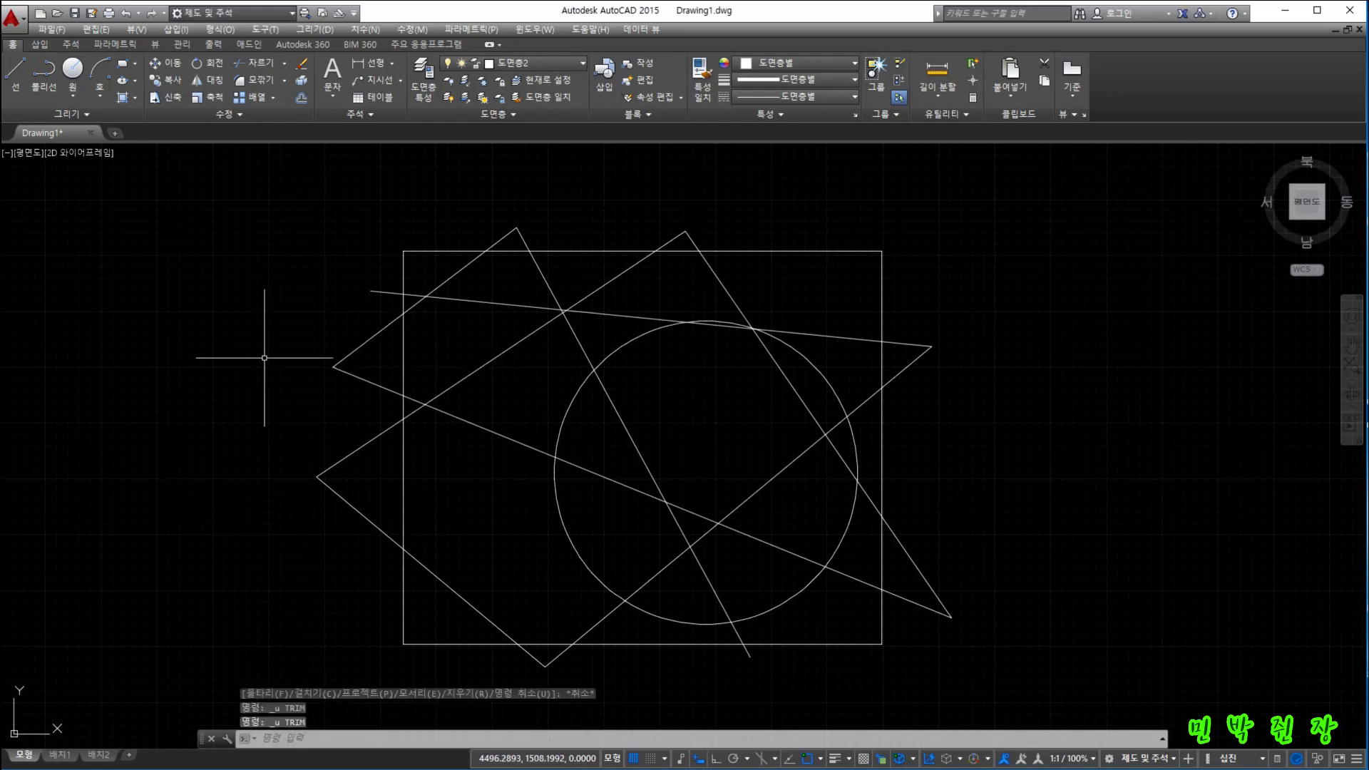
key(ctrl+z)
key(ctrl+z)
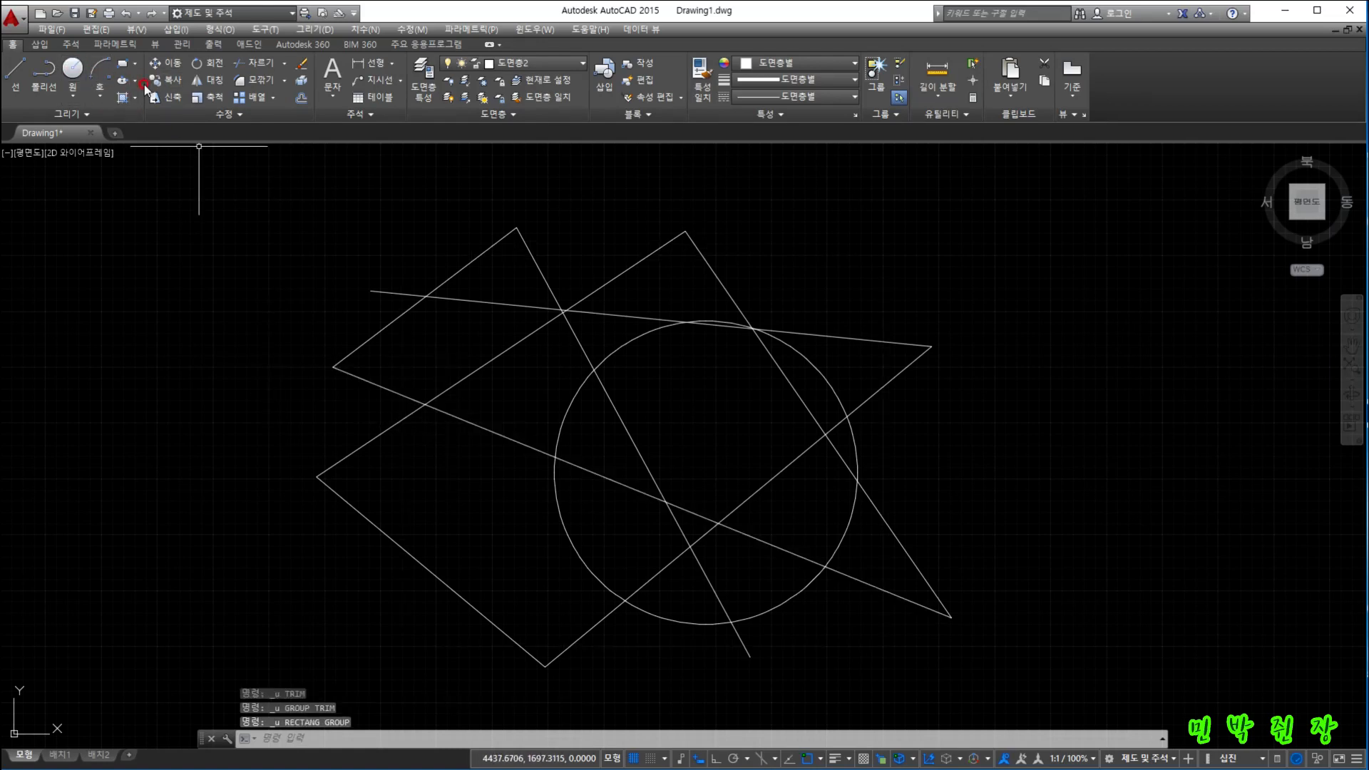
click(150, 13)
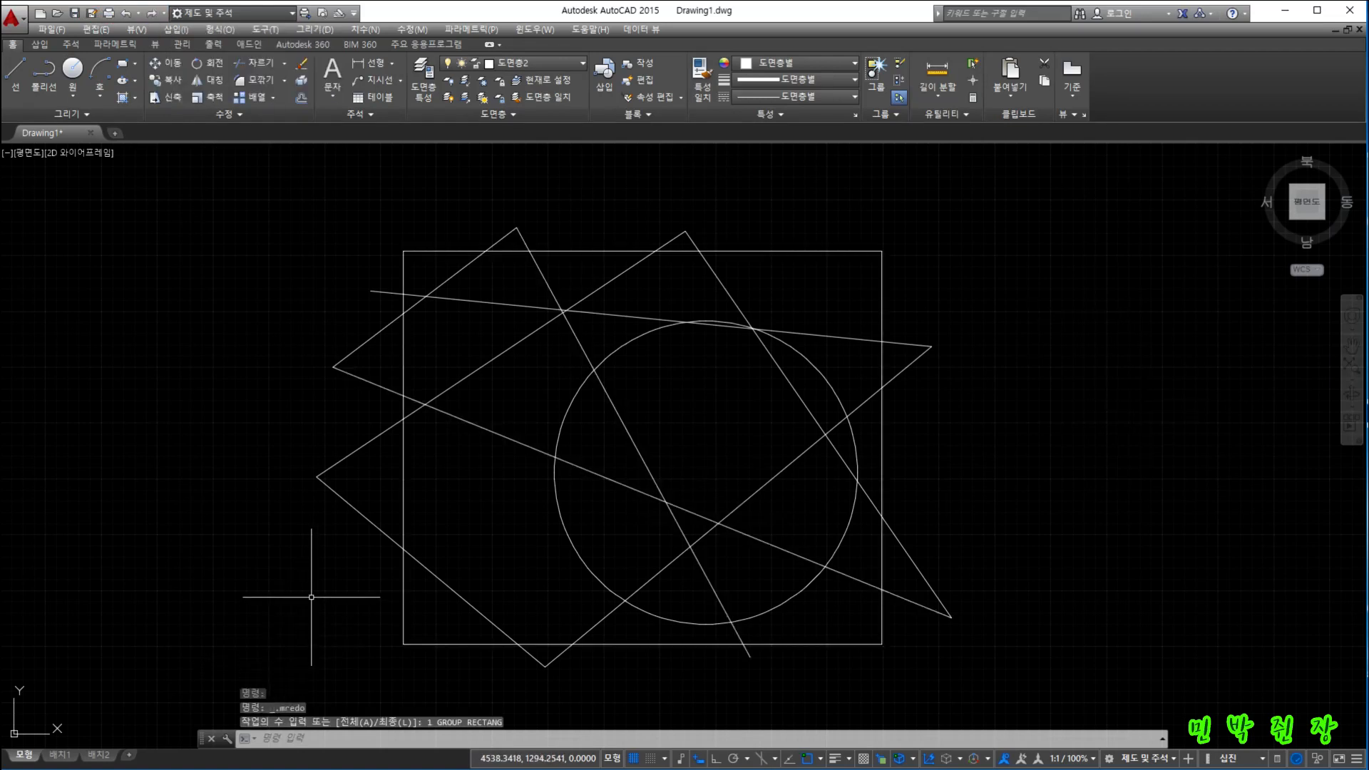
Start Trim with all objects as cutting edges and trim the line ends beyond the rectangle's left side using a crossing window.
text(tri)
key(Return)
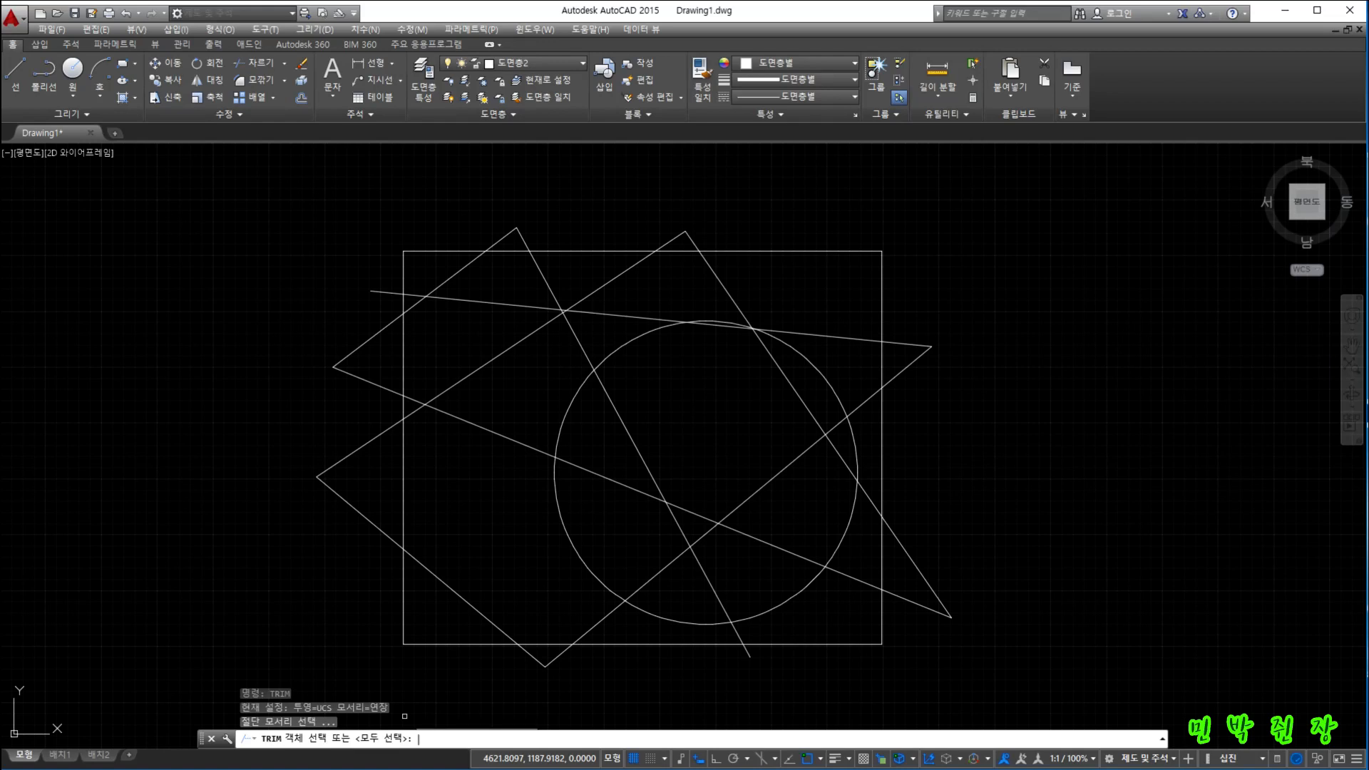
key(Return)
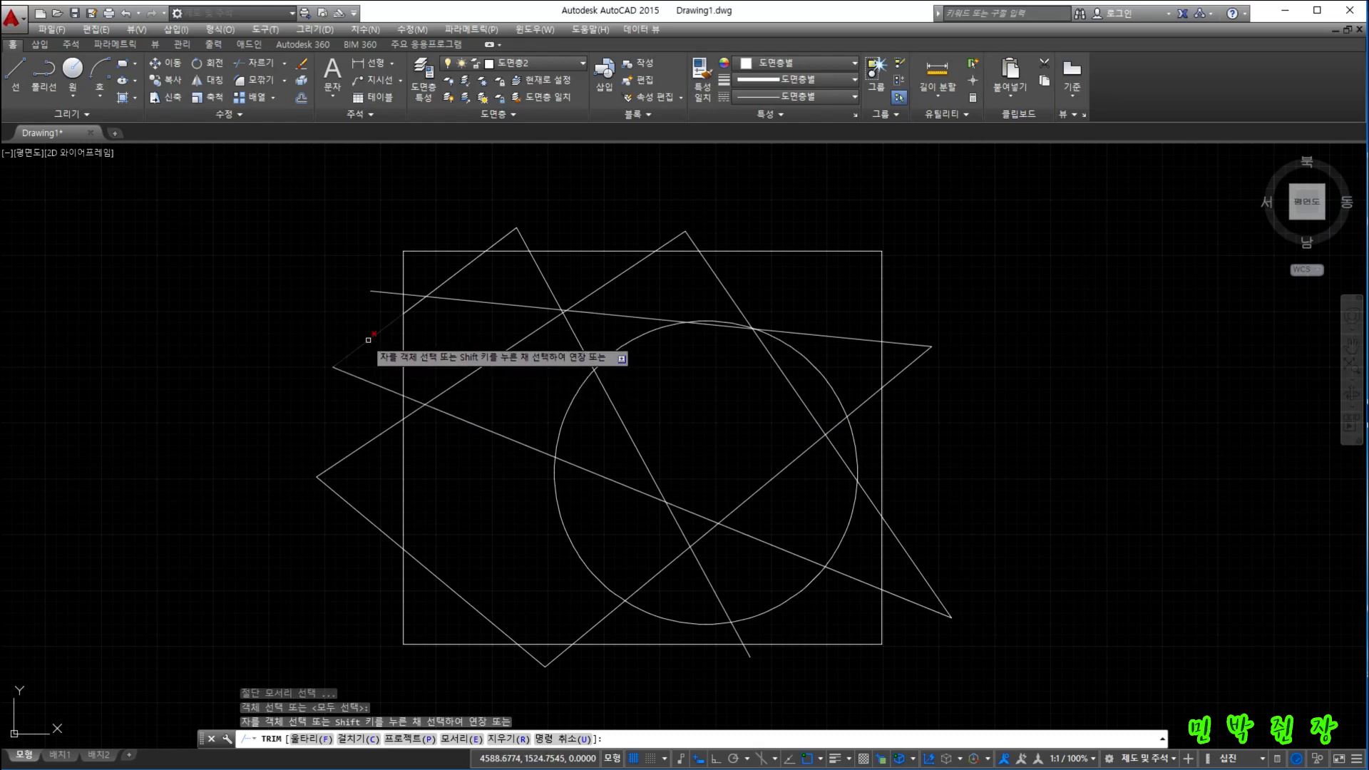
click(380, 585)
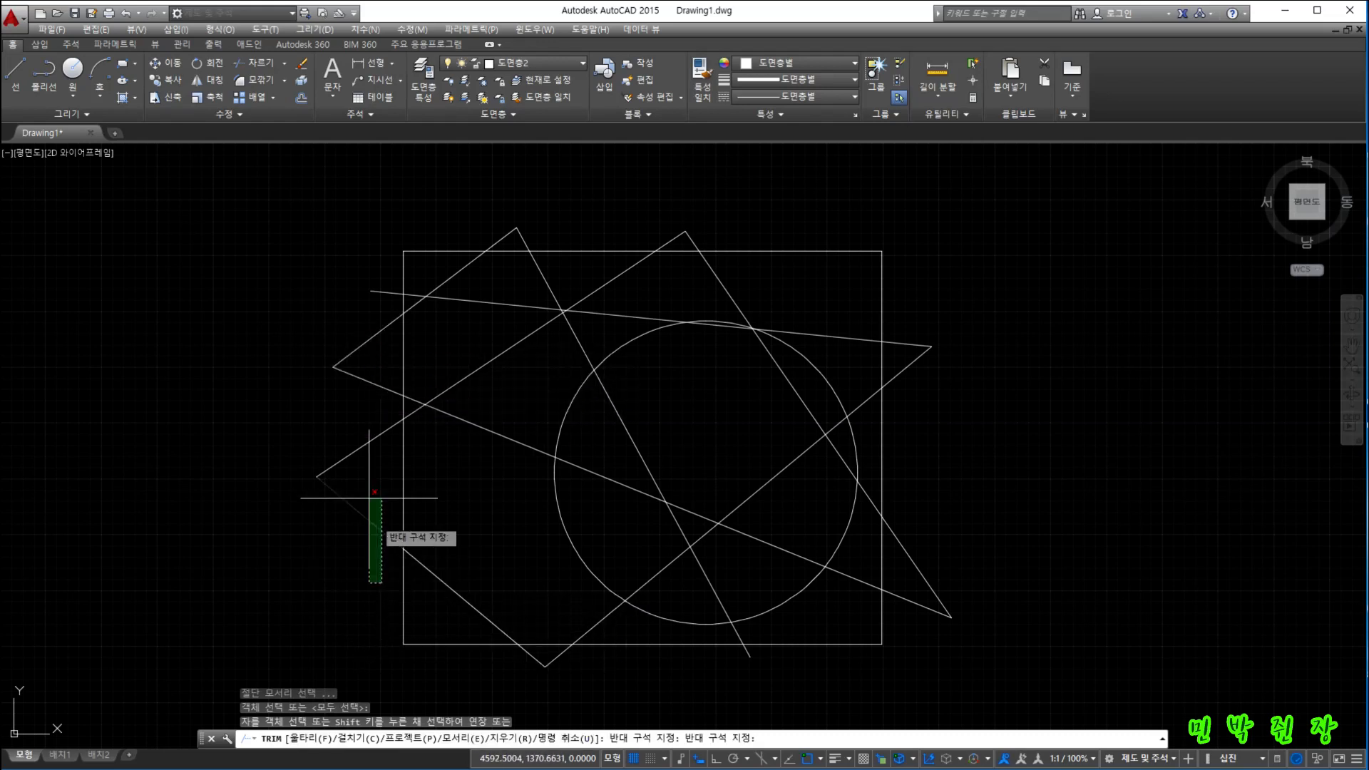
click(316, 257)
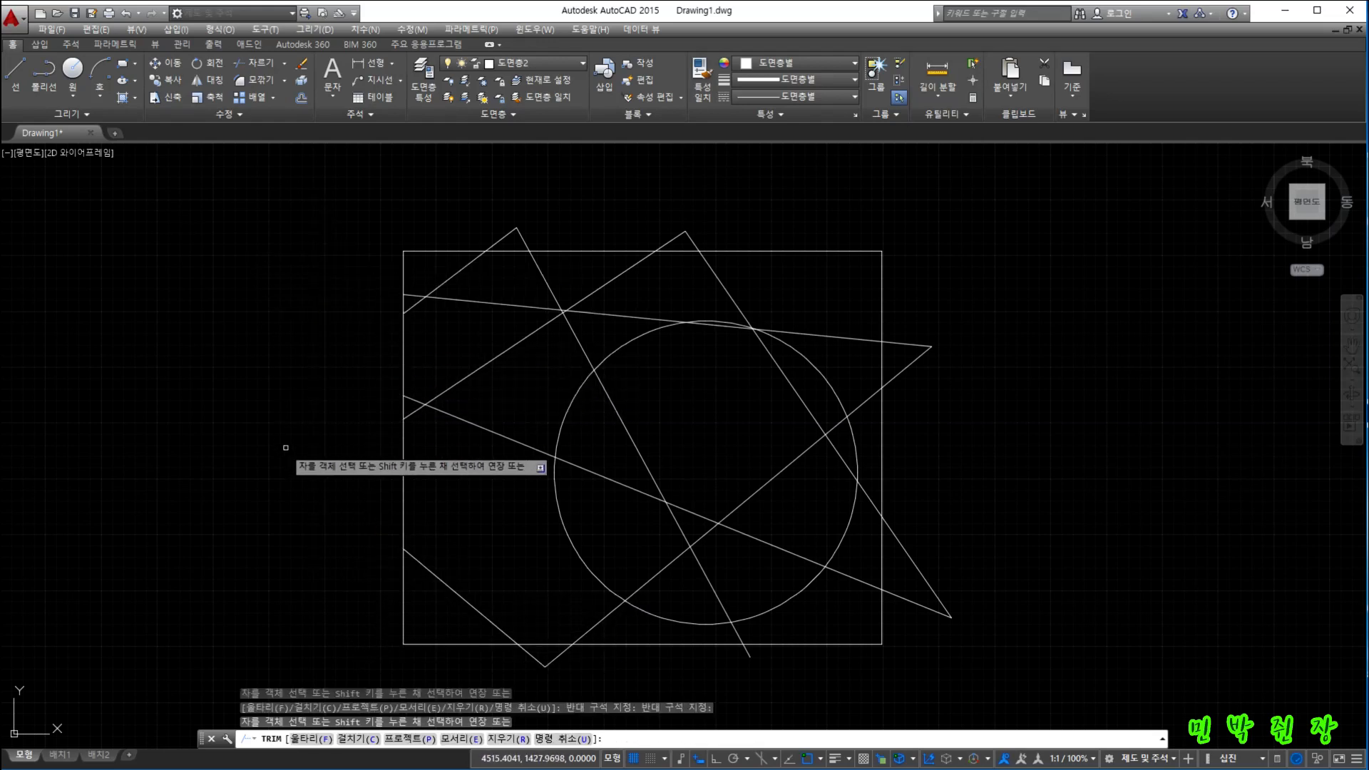
Trim the line ends beyond the rectangle's top, right and bottom sides using crossing windows, and undo all the trims.
click(457, 203)
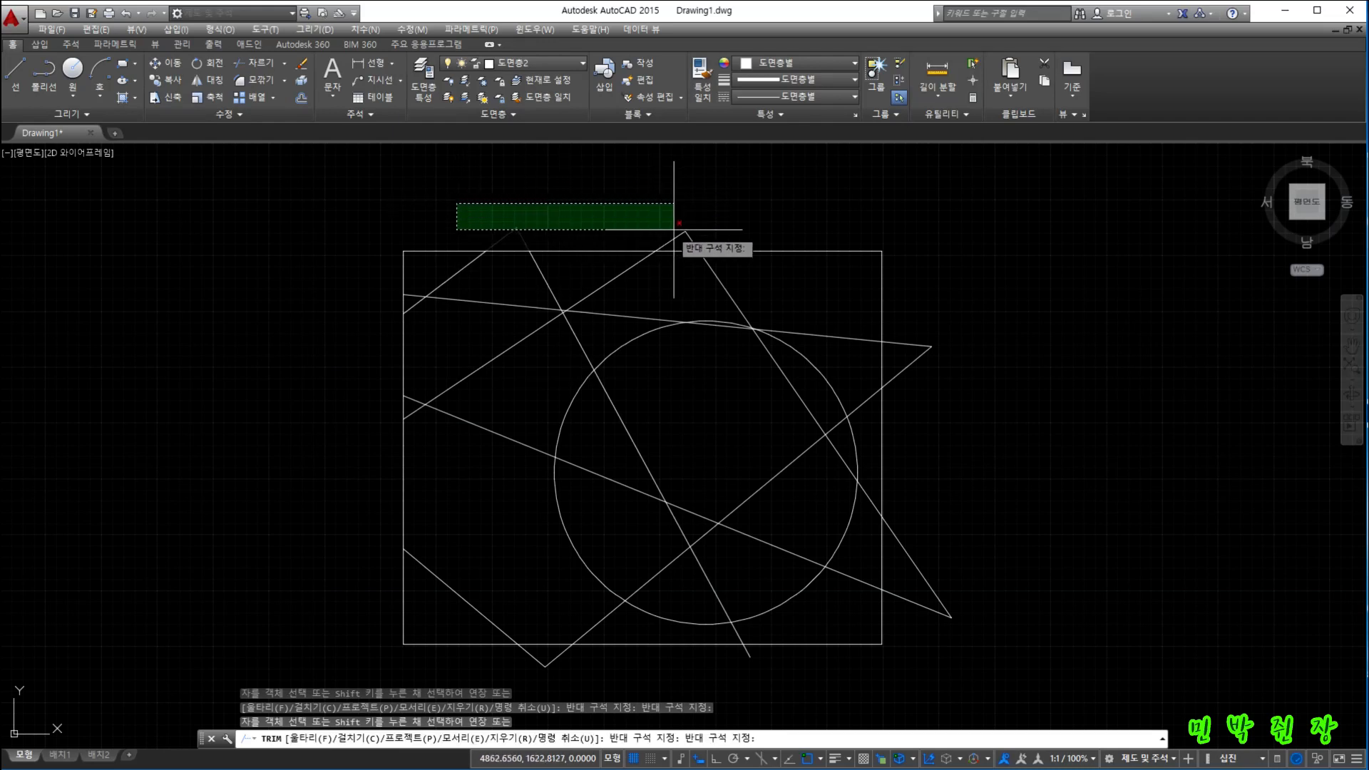
click(759, 234)
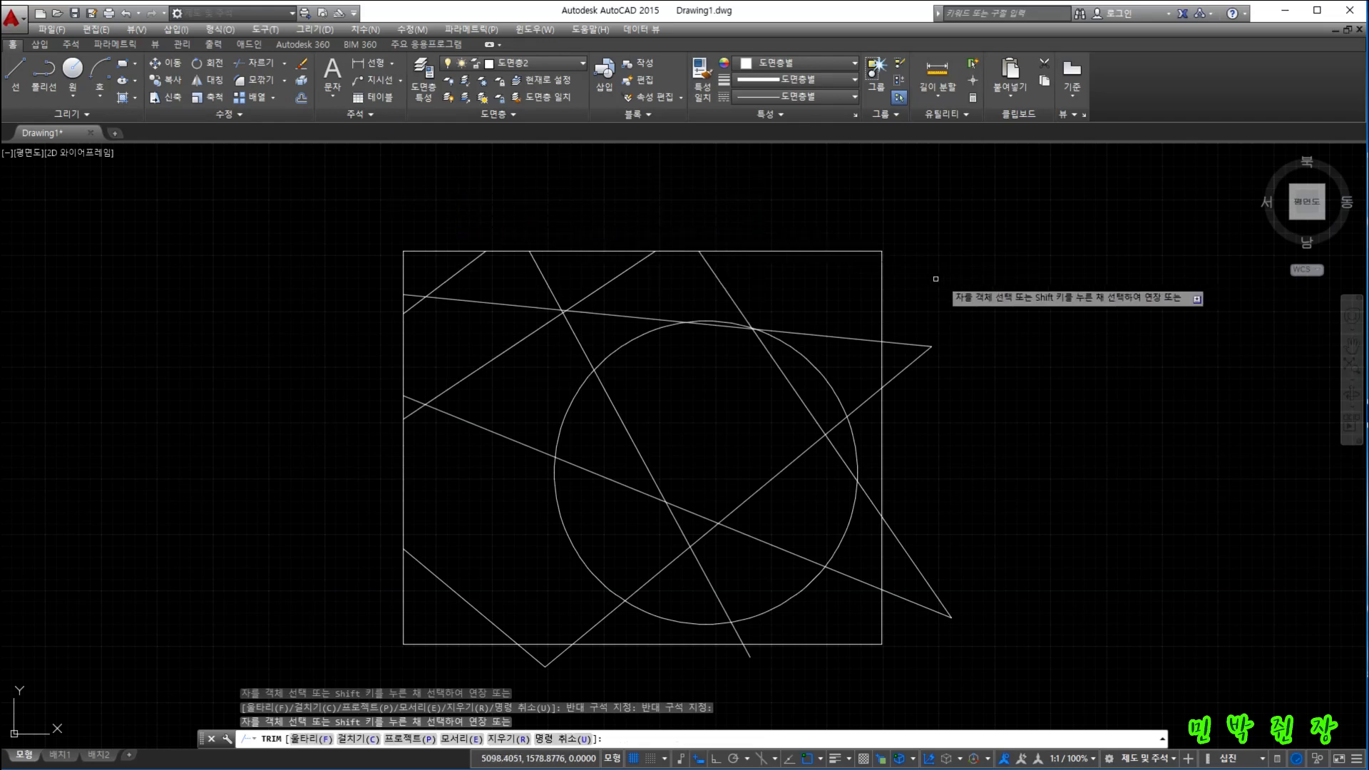
click(899, 269)
click(955, 664)
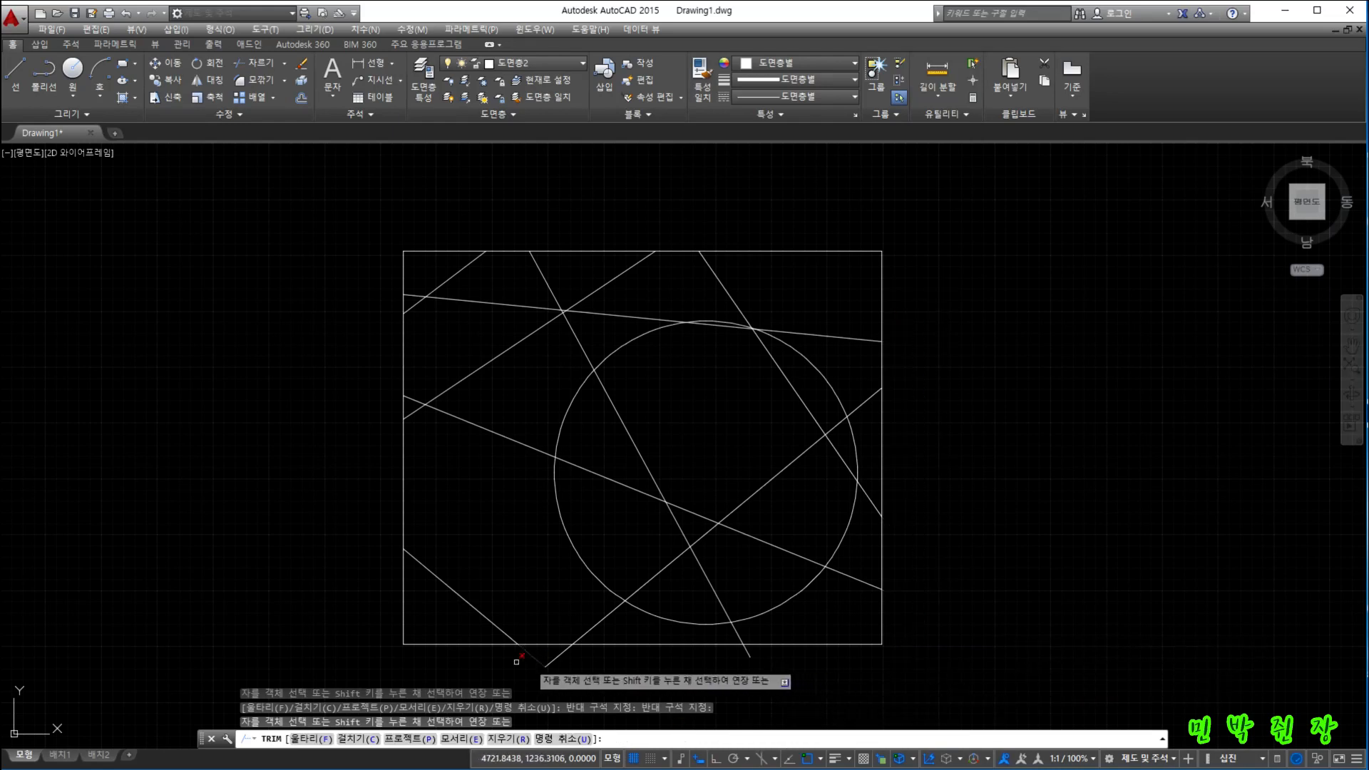
click(799, 665)
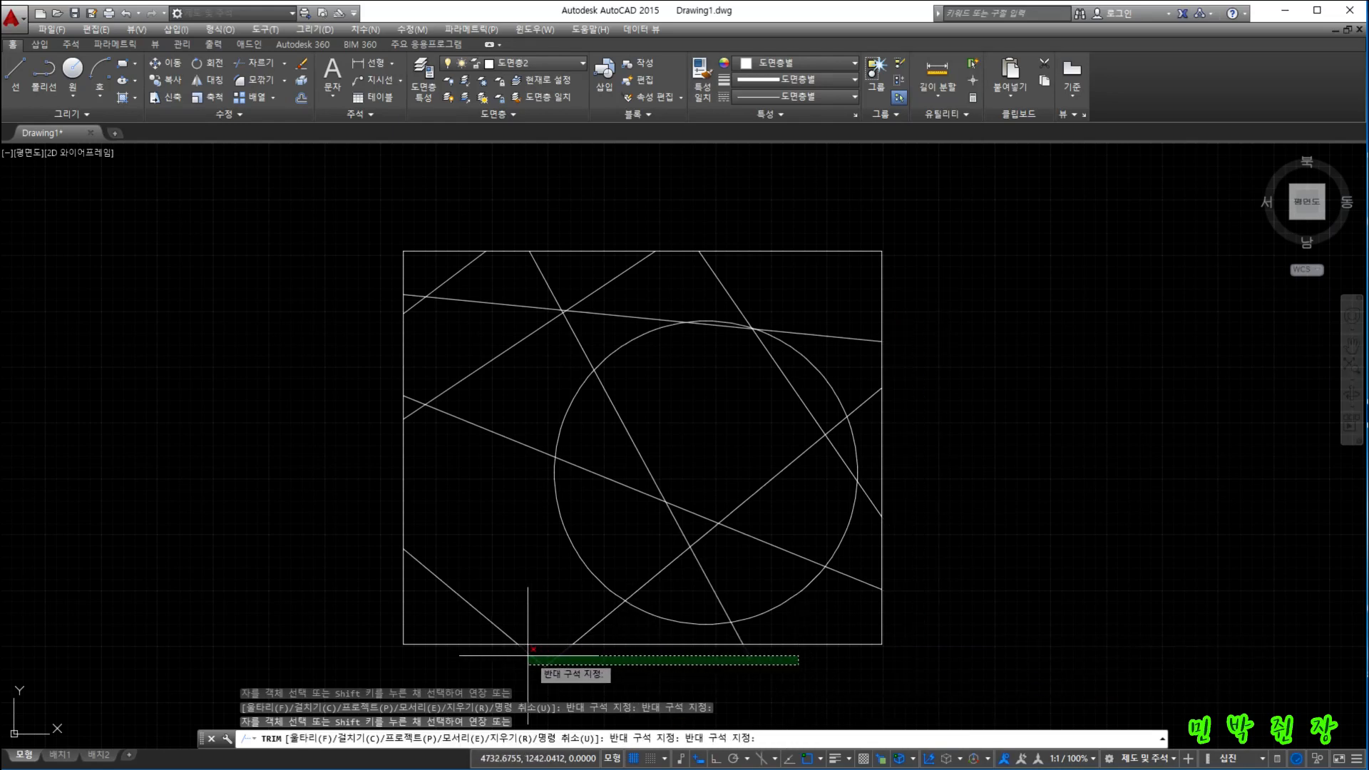
click(503, 654)
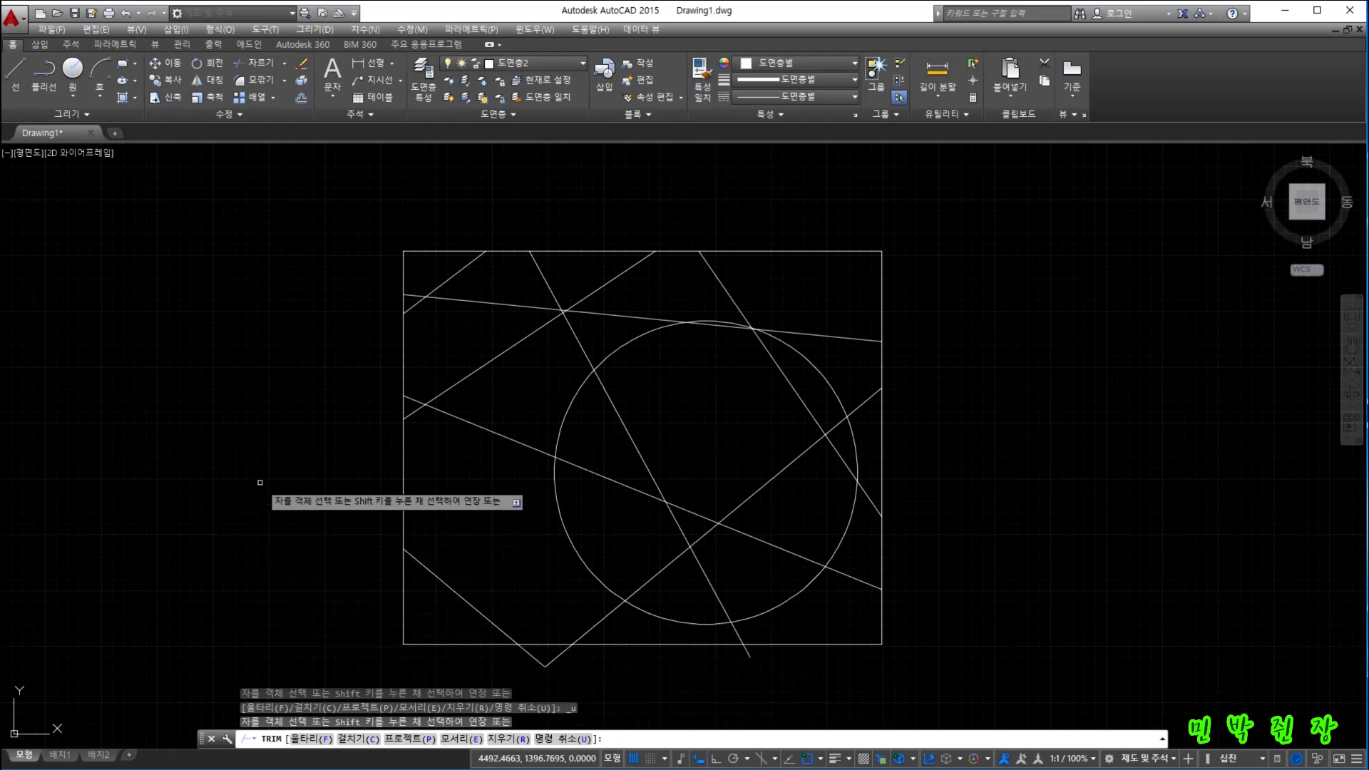
key(ctrl+z)
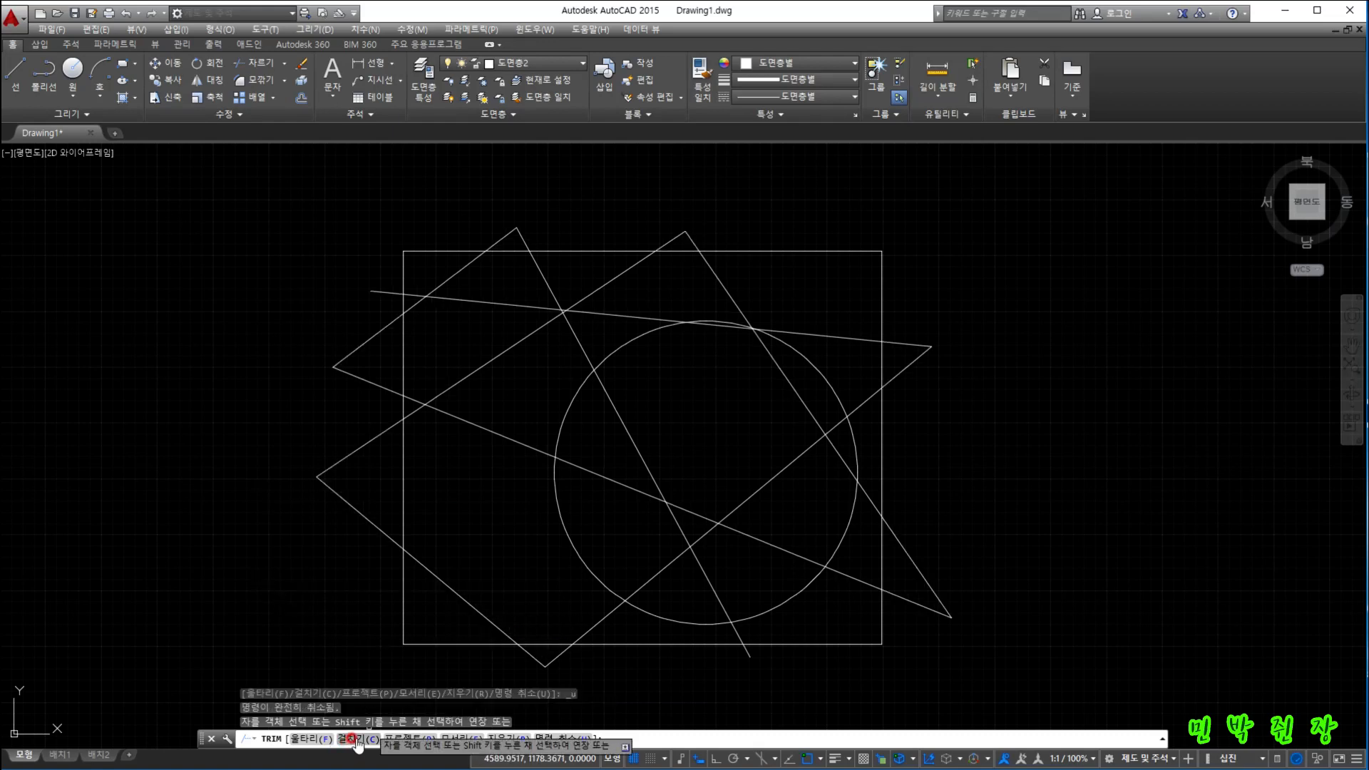
Restart Trim with all objects as cutting edges, trim the line corners beyond the rectangle's left side with a crossing window, and undo the trims.
click(358, 579)
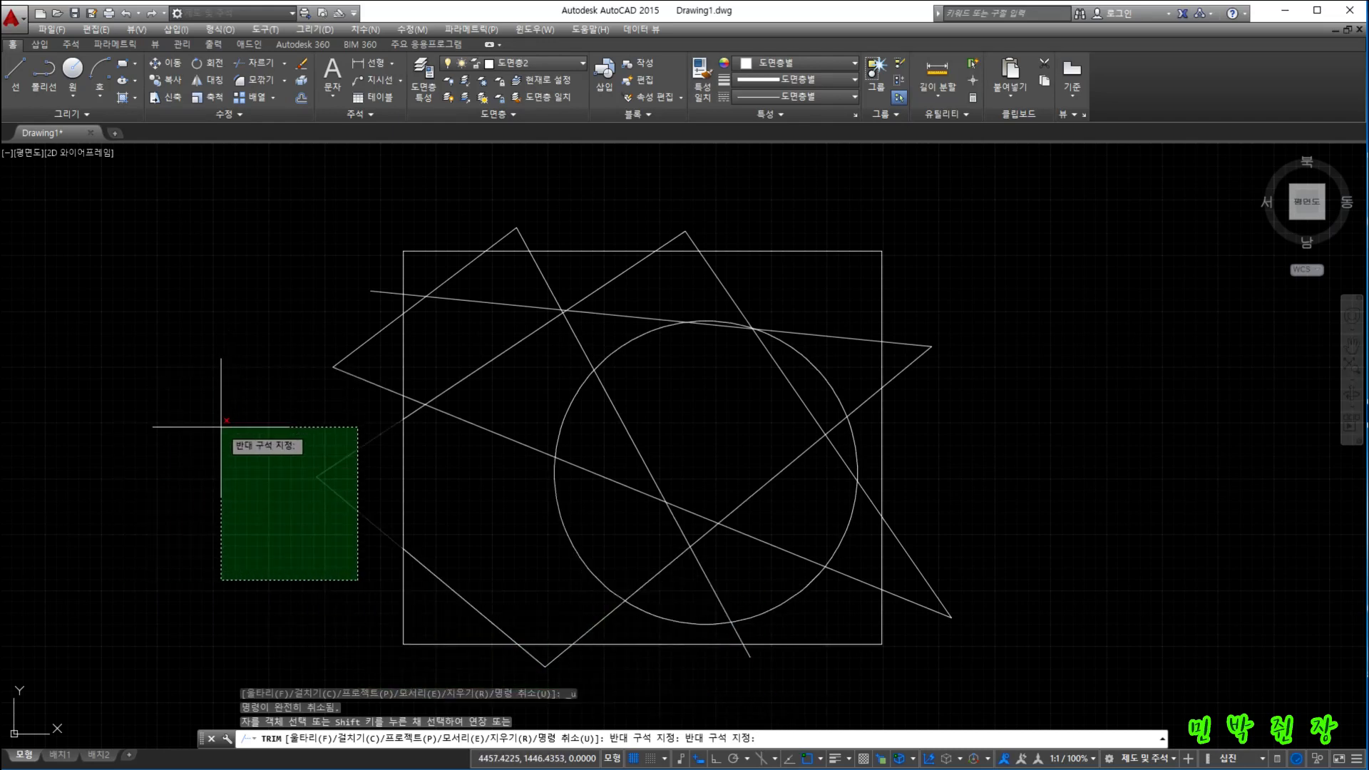
key(Escape)
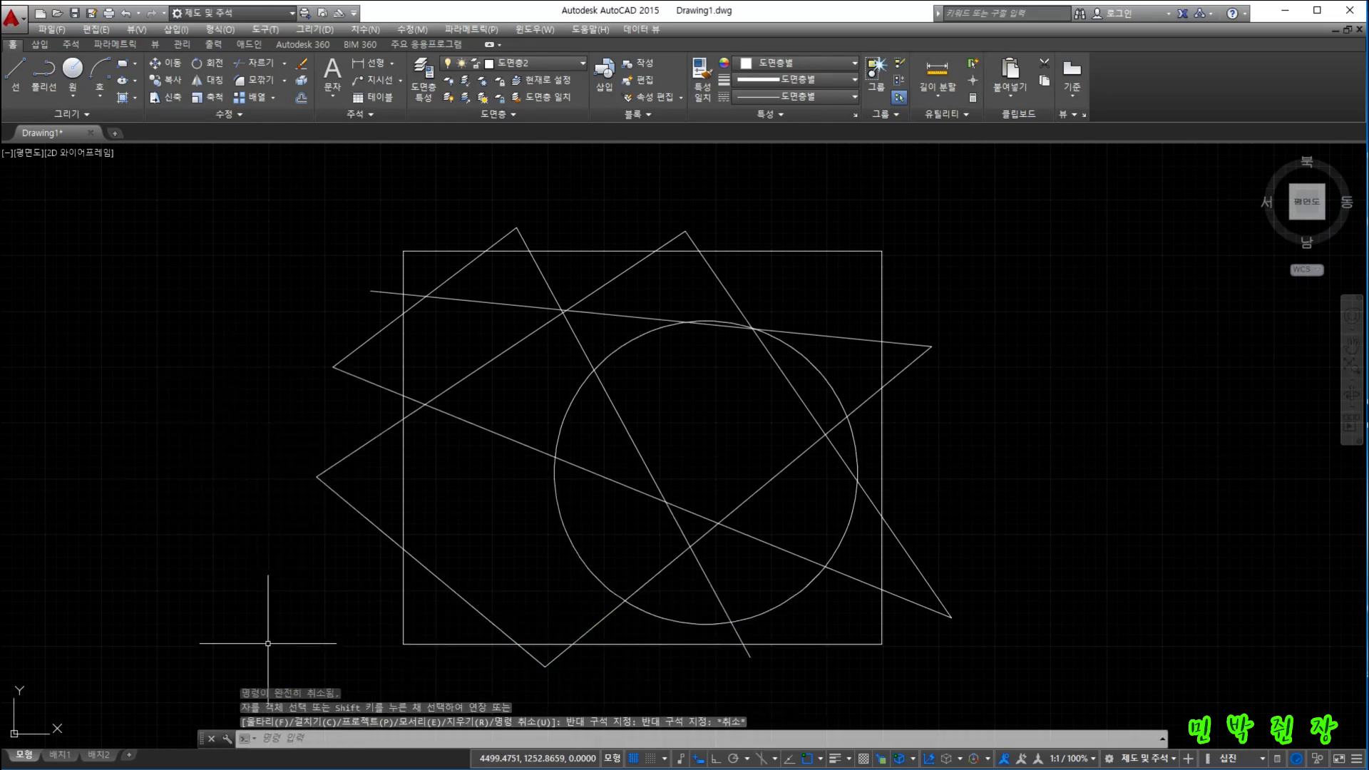
key(Return)
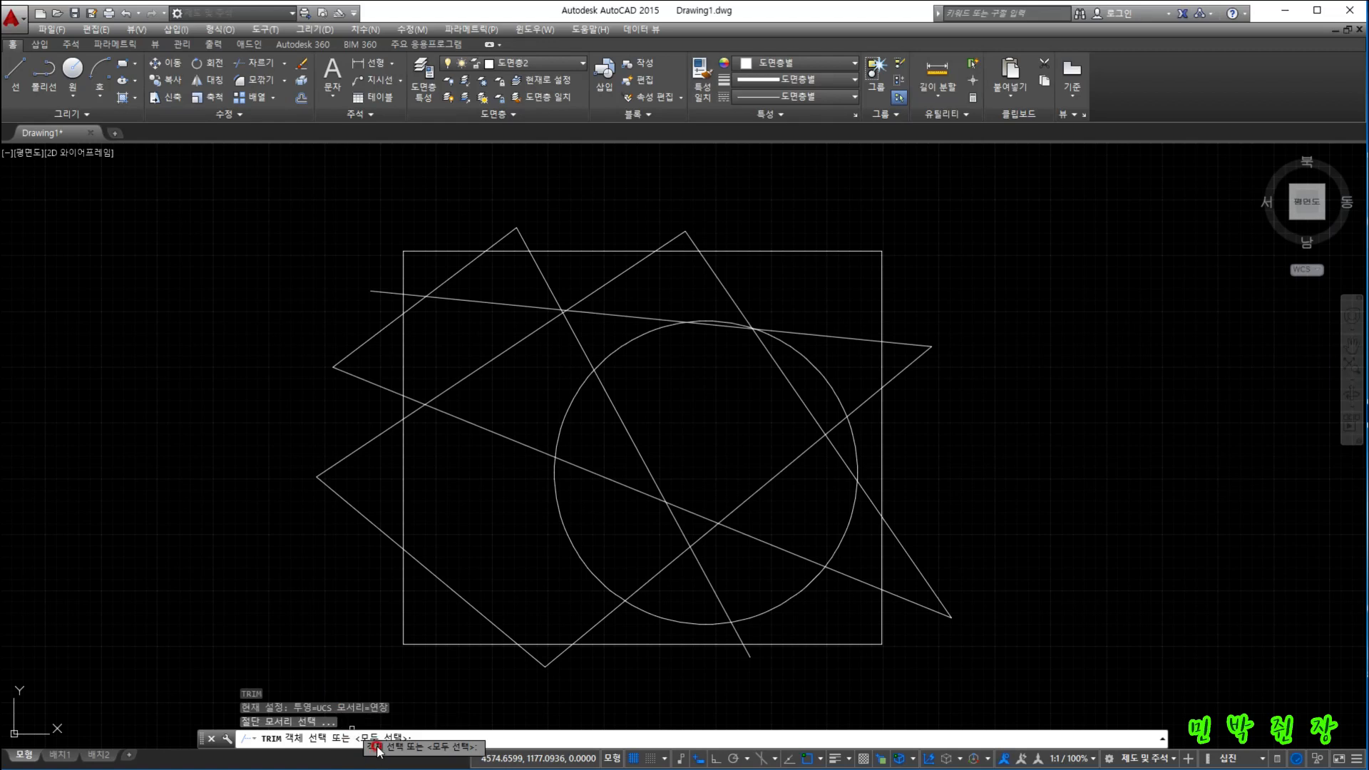
key(Return)
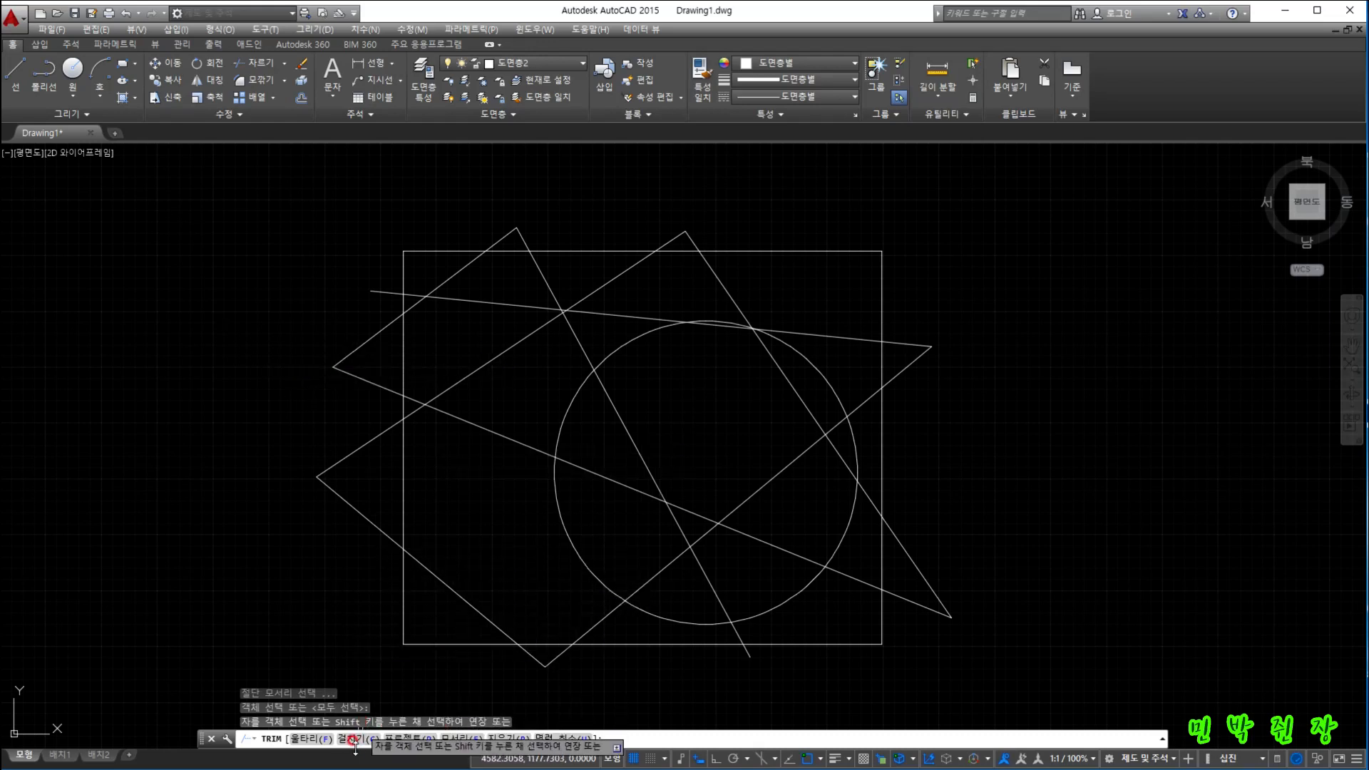
click(320, 573)
click(335, 559)
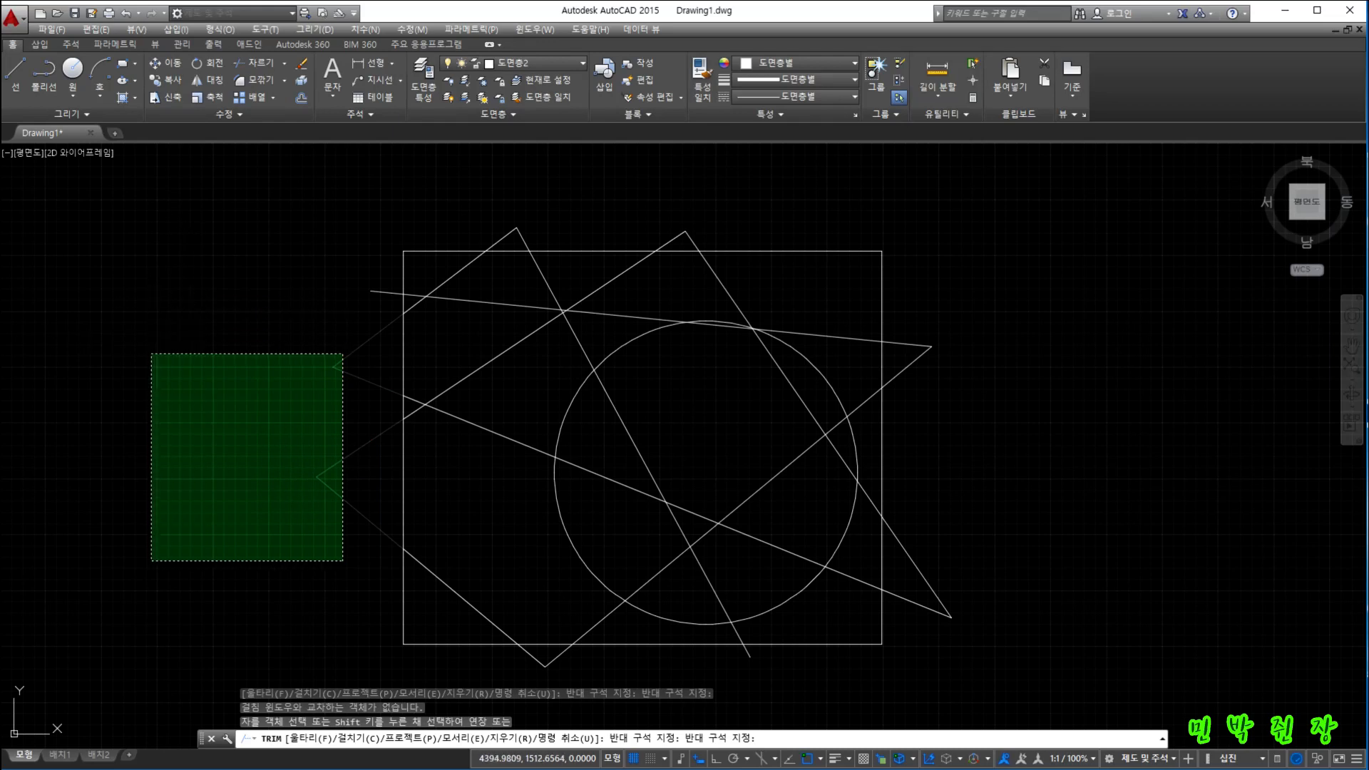
click(153, 351)
click(359, 335)
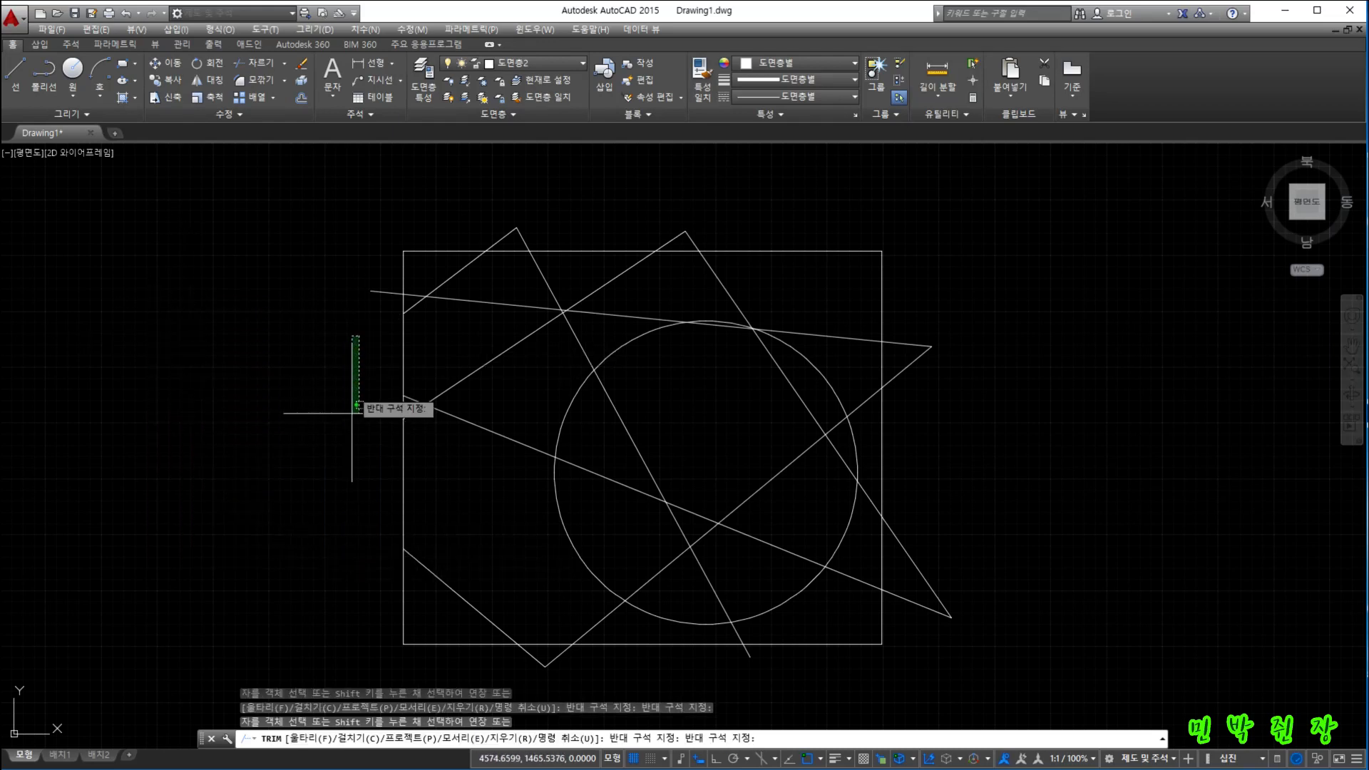
click(268, 465)
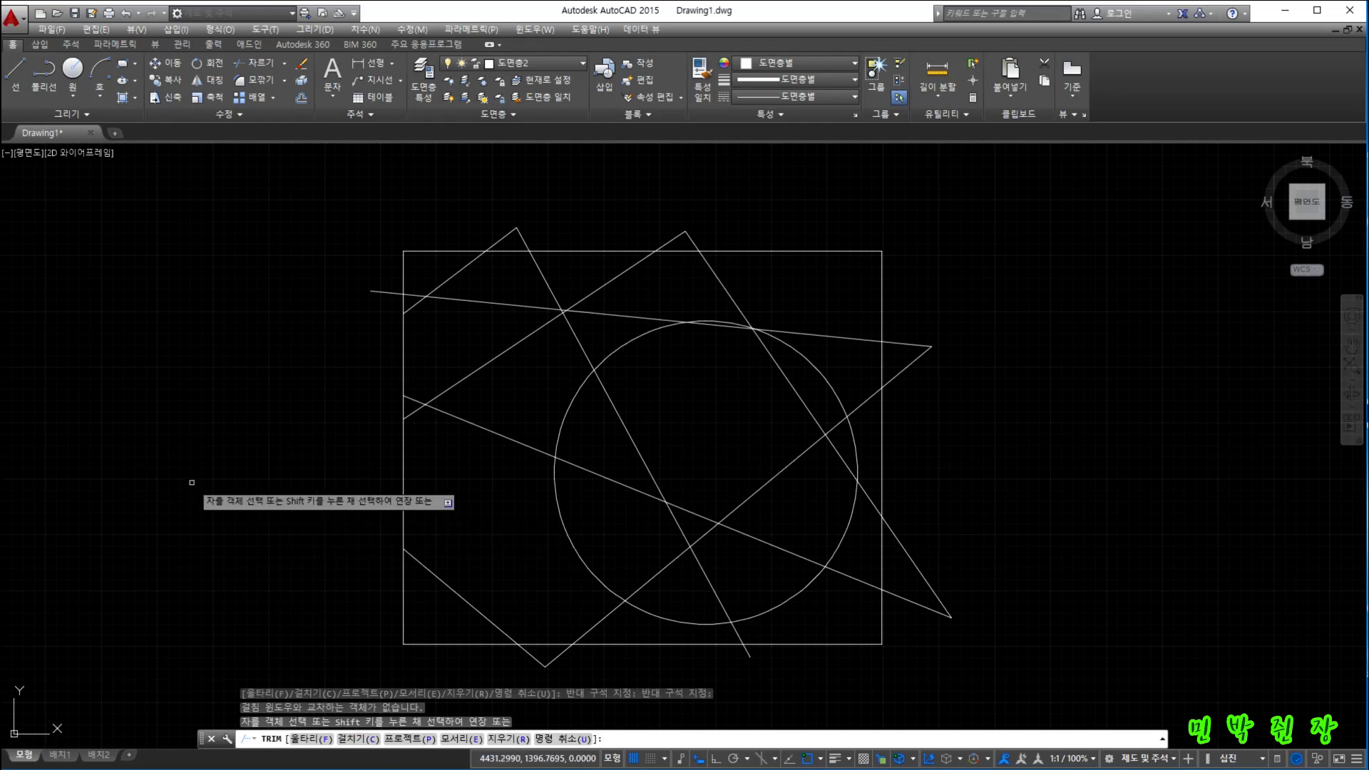
key(ctrl+z)
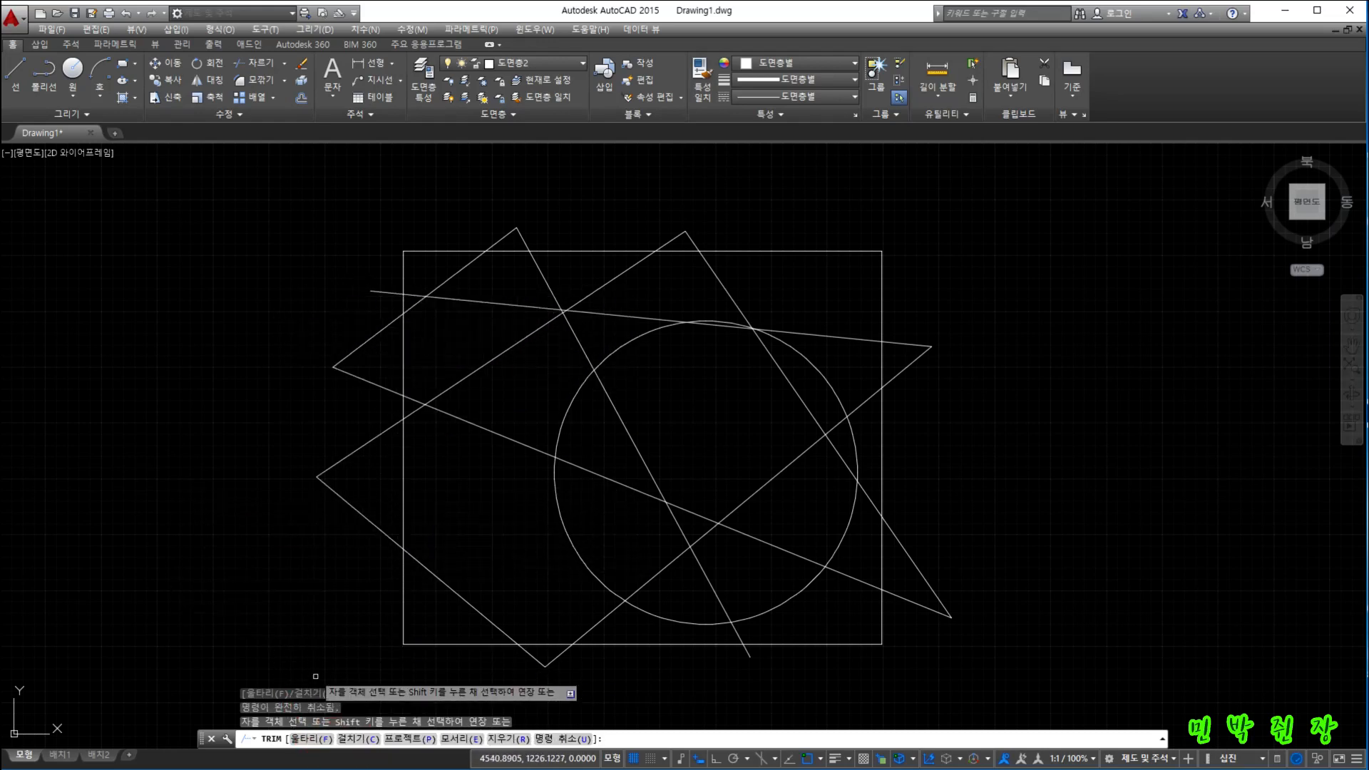
Trim all line ends outside the rectangle with one fence running around its four sides, and undo the trim.
click(301, 742)
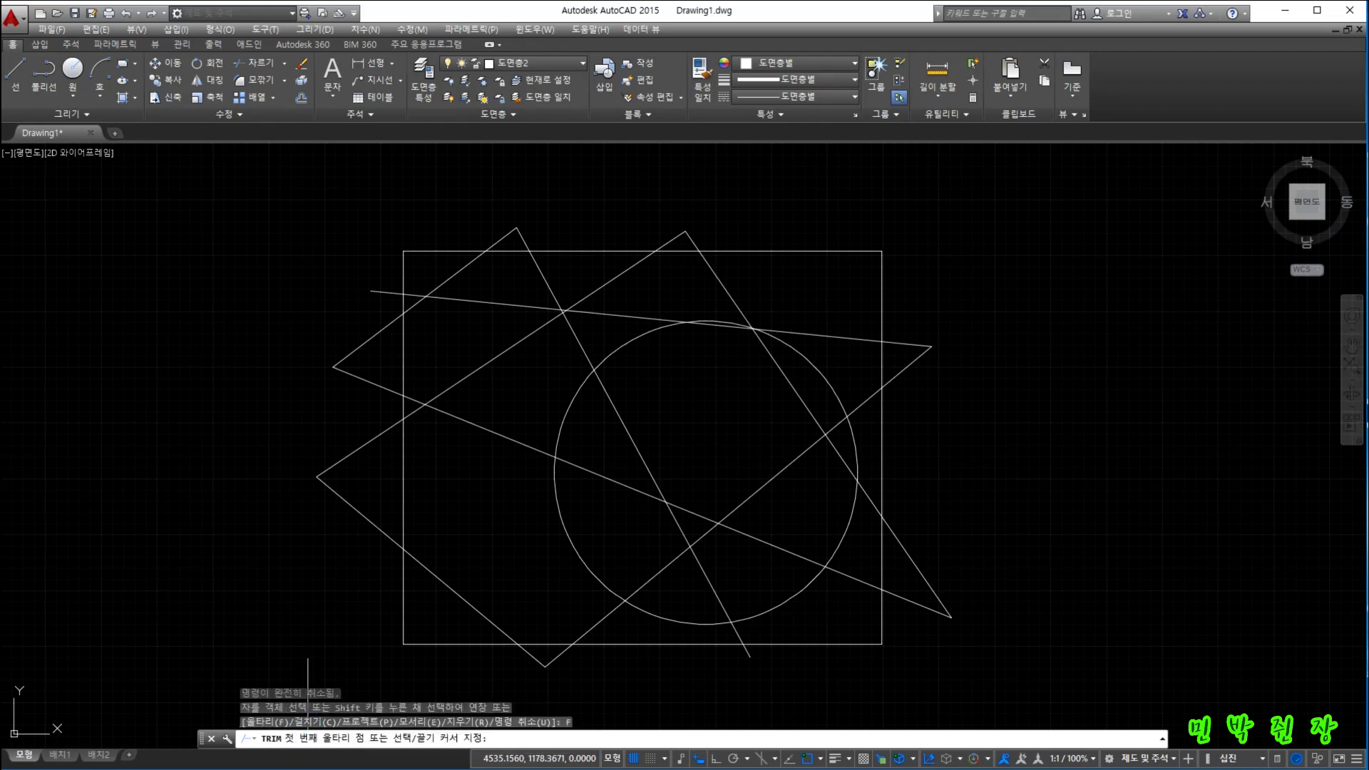
click(358, 619)
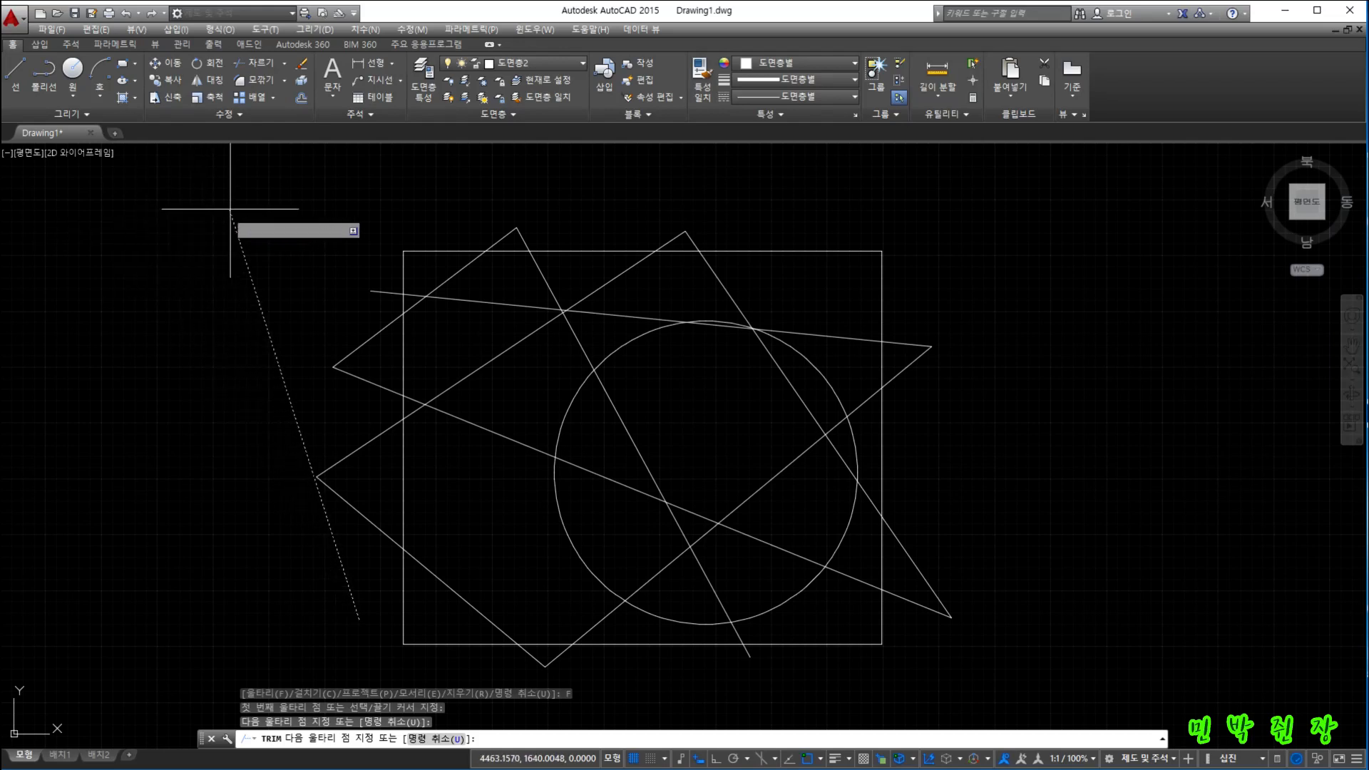
click(382, 197)
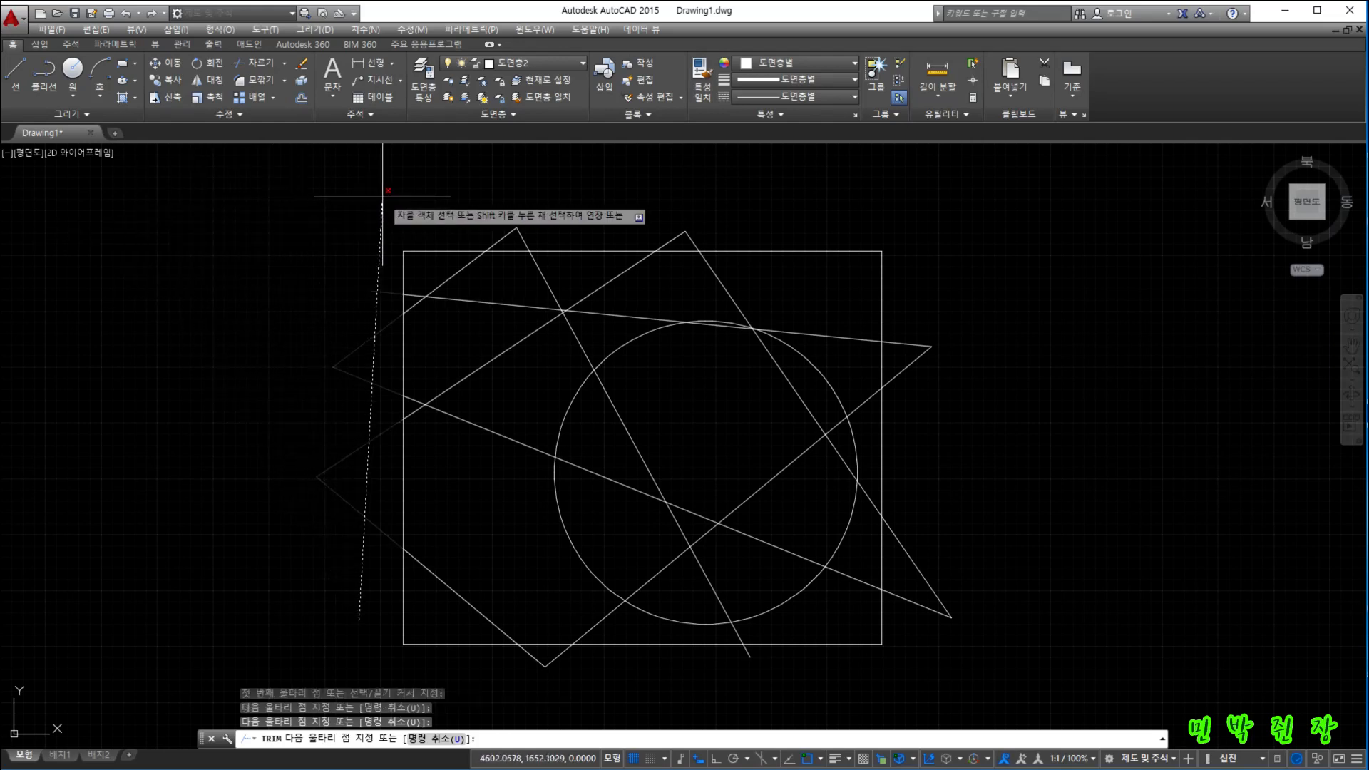
click(543, 235)
click(720, 239)
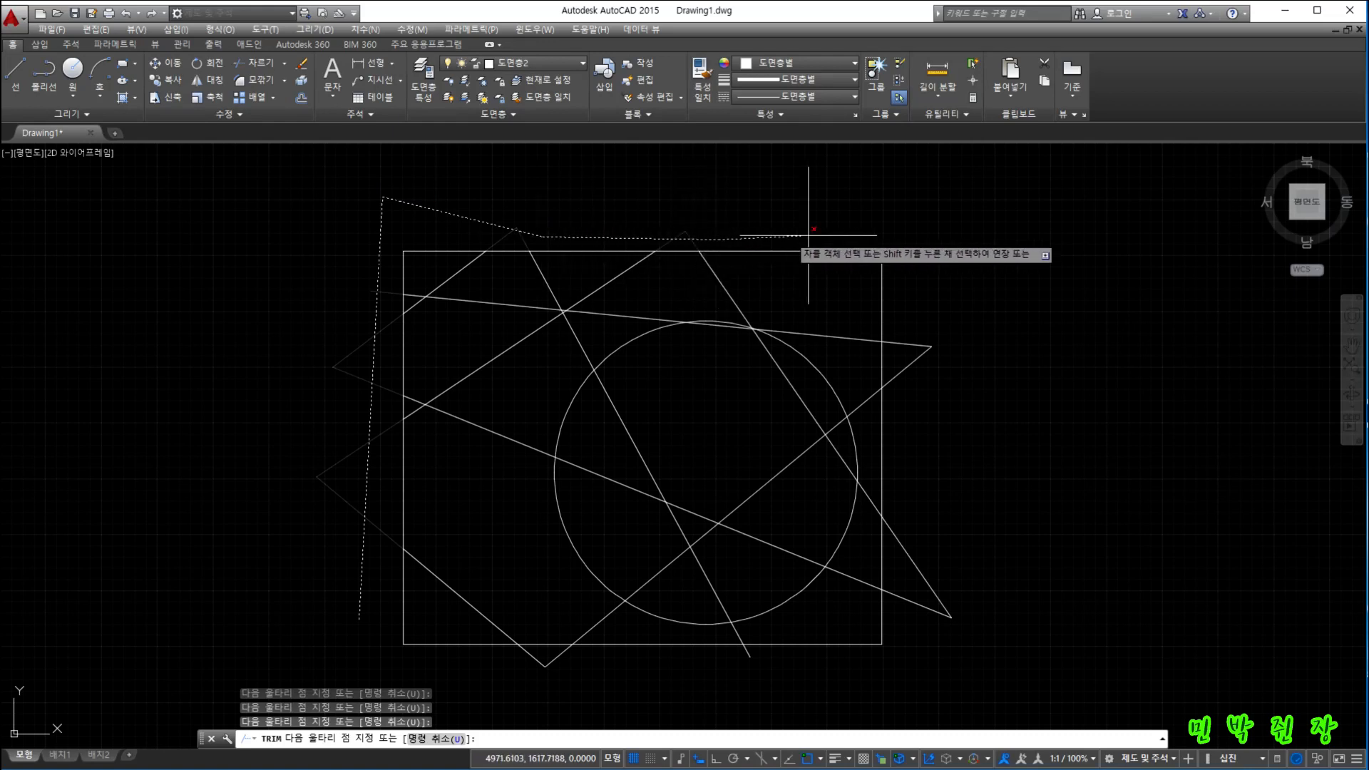
click(945, 231)
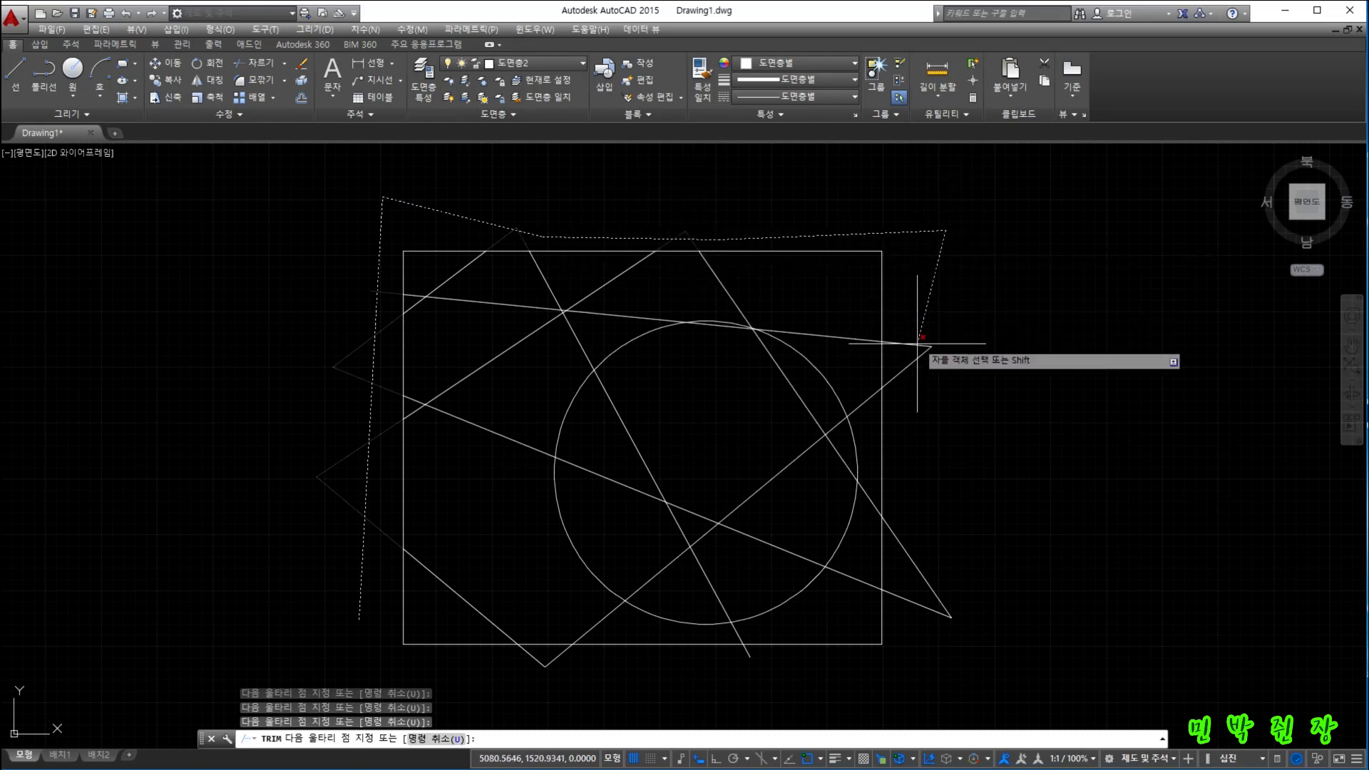
click(904, 411)
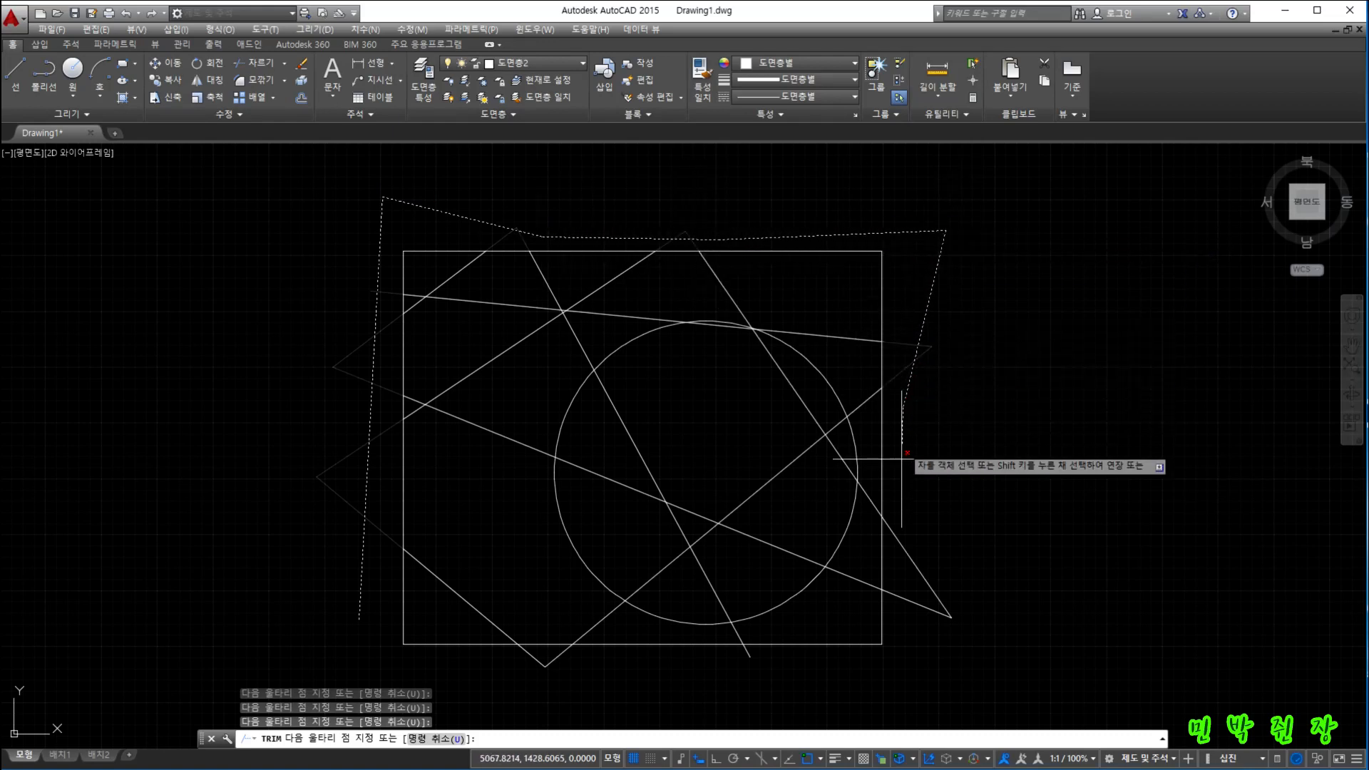
click(907, 640)
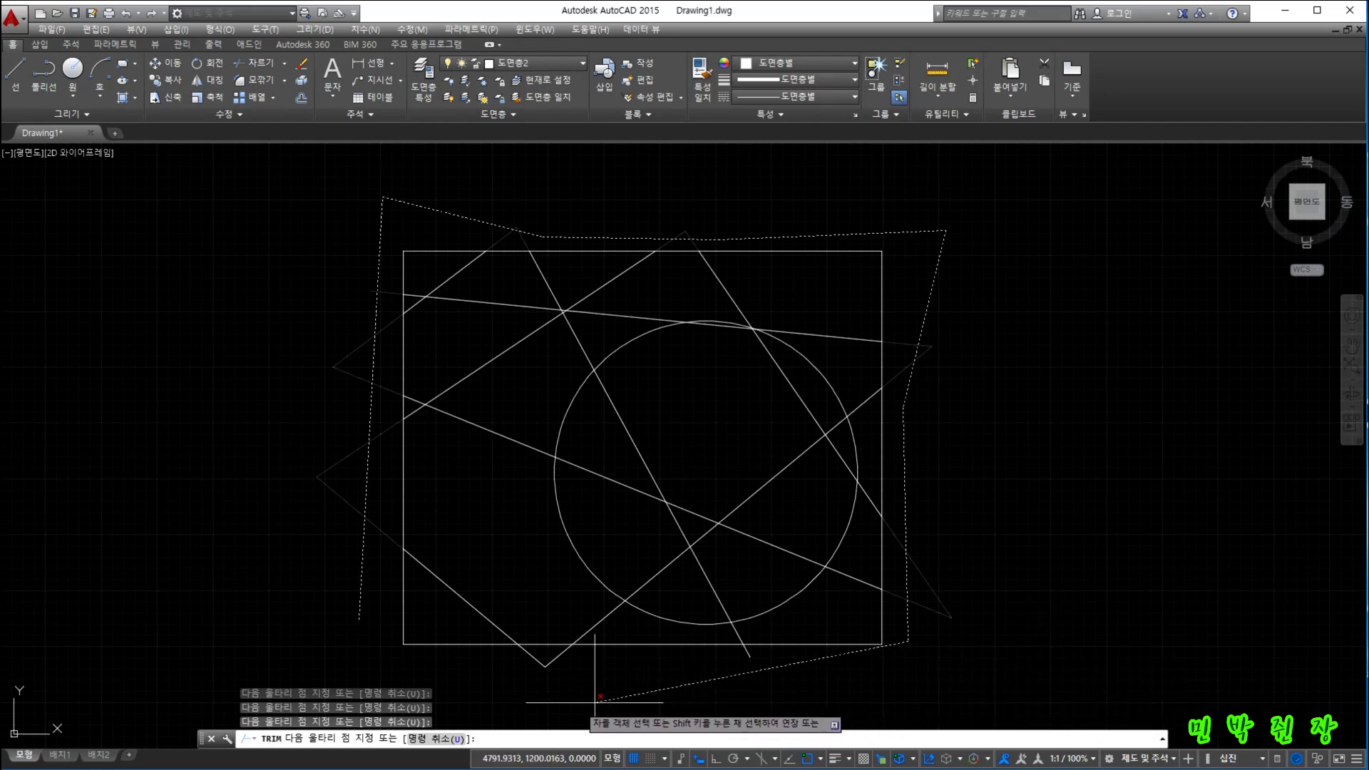
click(887, 685)
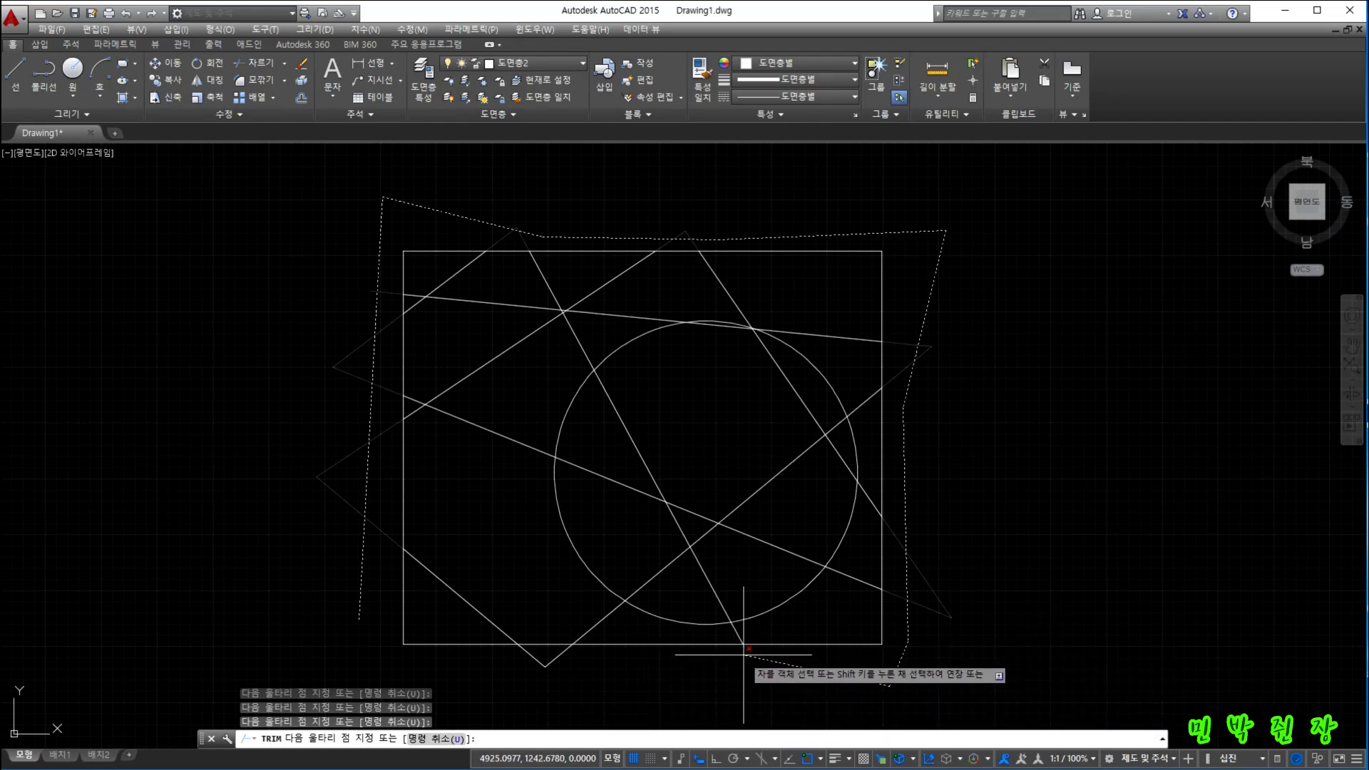
click(744, 652)
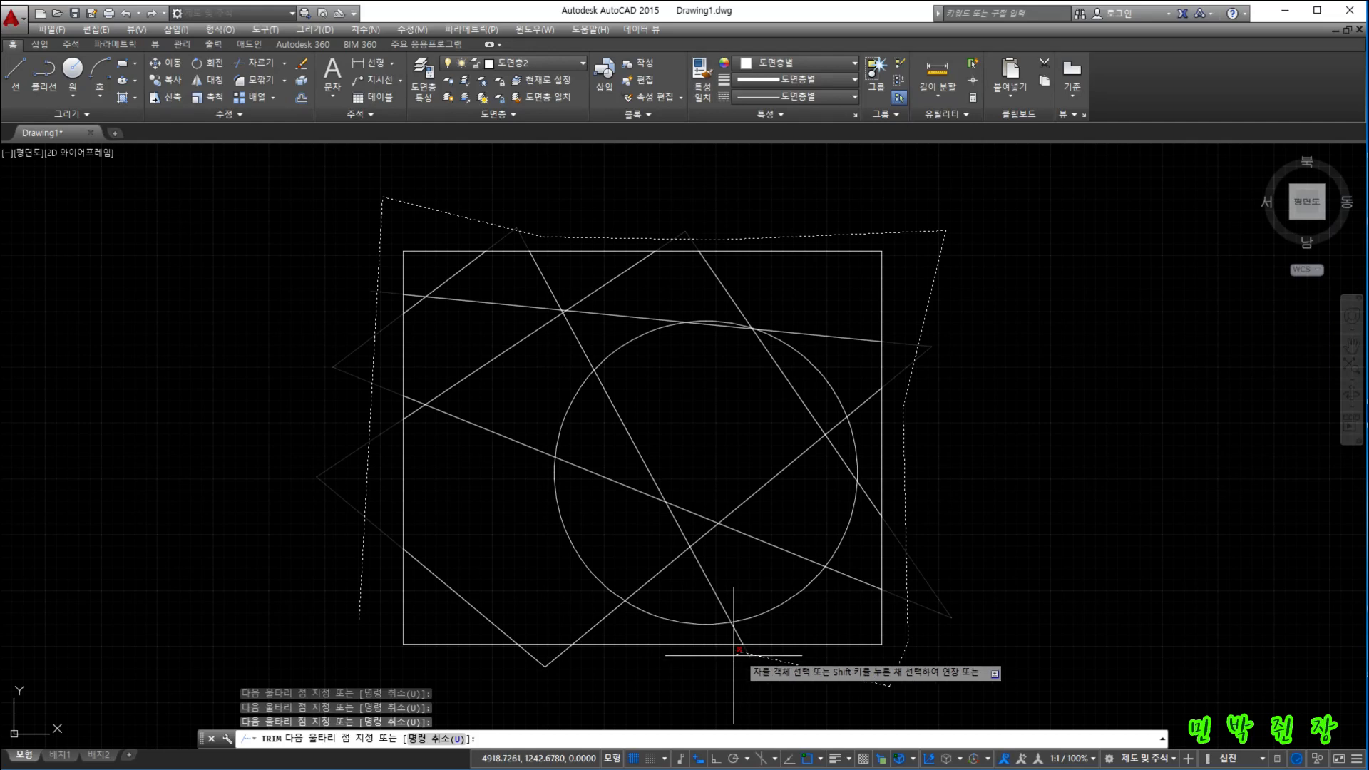
click(501, 655)
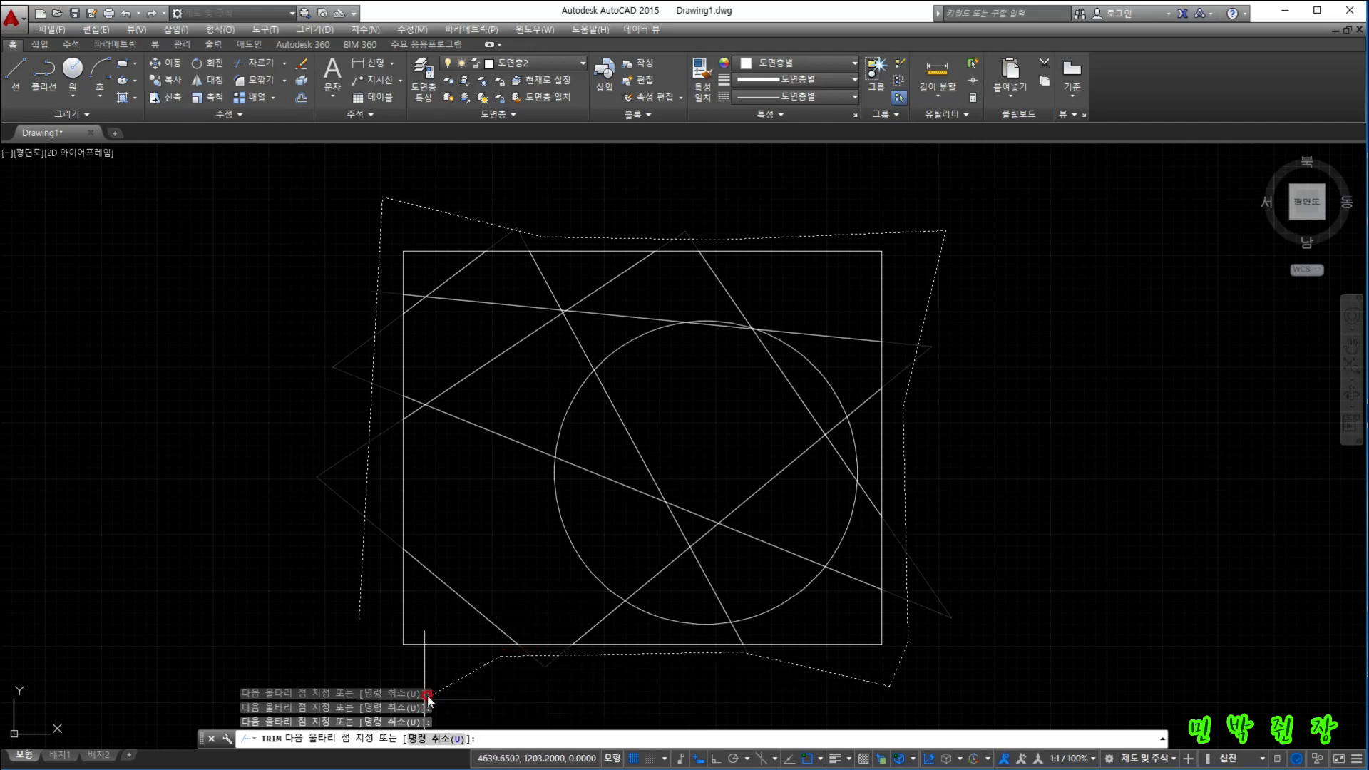
key(Return)
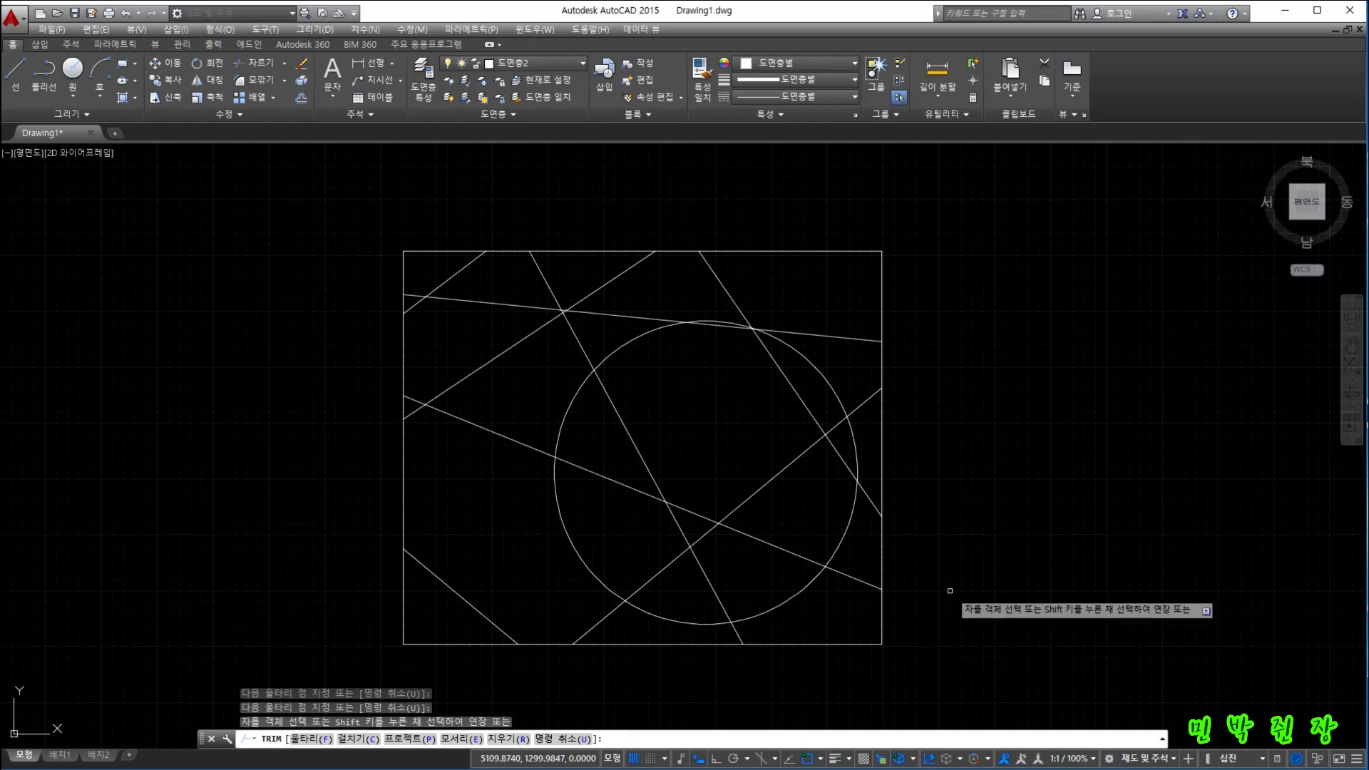
key(ctrl+z)
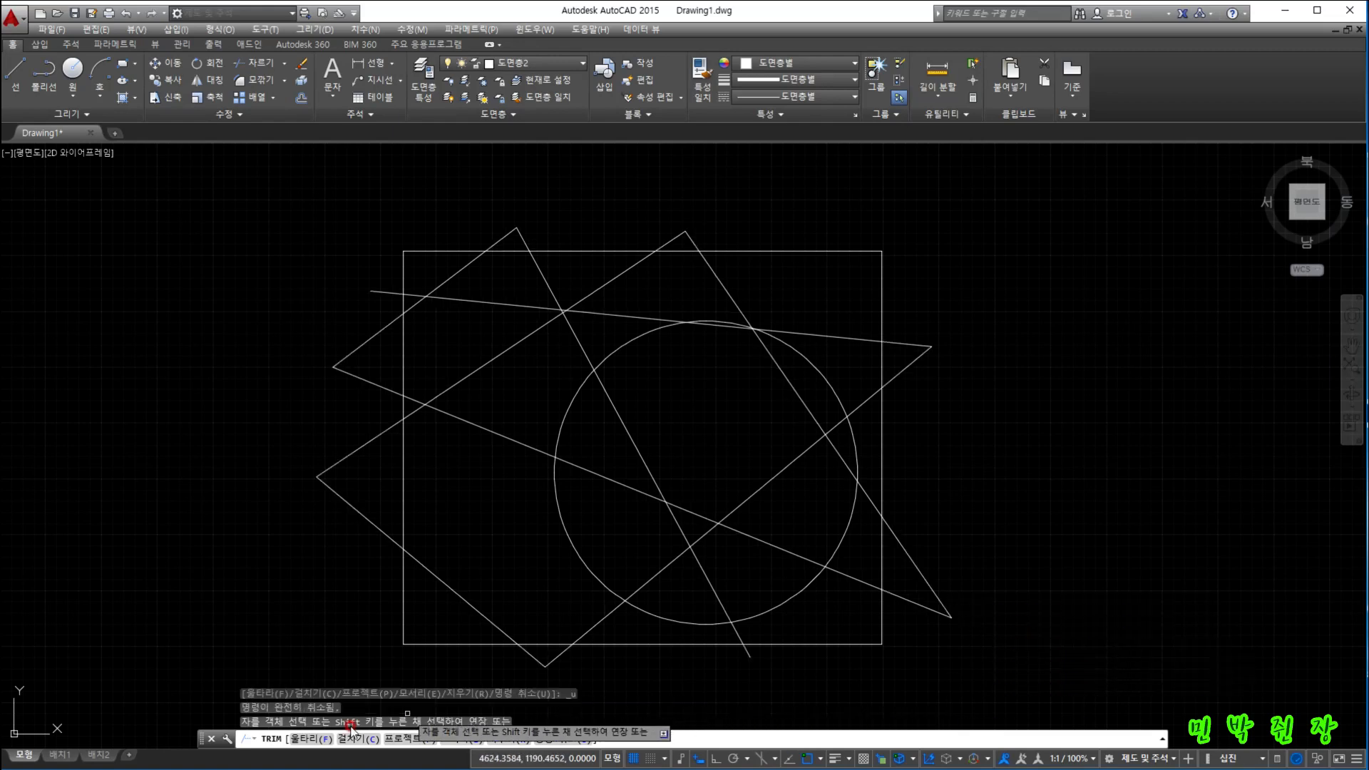
Trim individual segments of the two rising diagonal lines at their intersections around the rectangle's upper-left part.
click(278, 736)
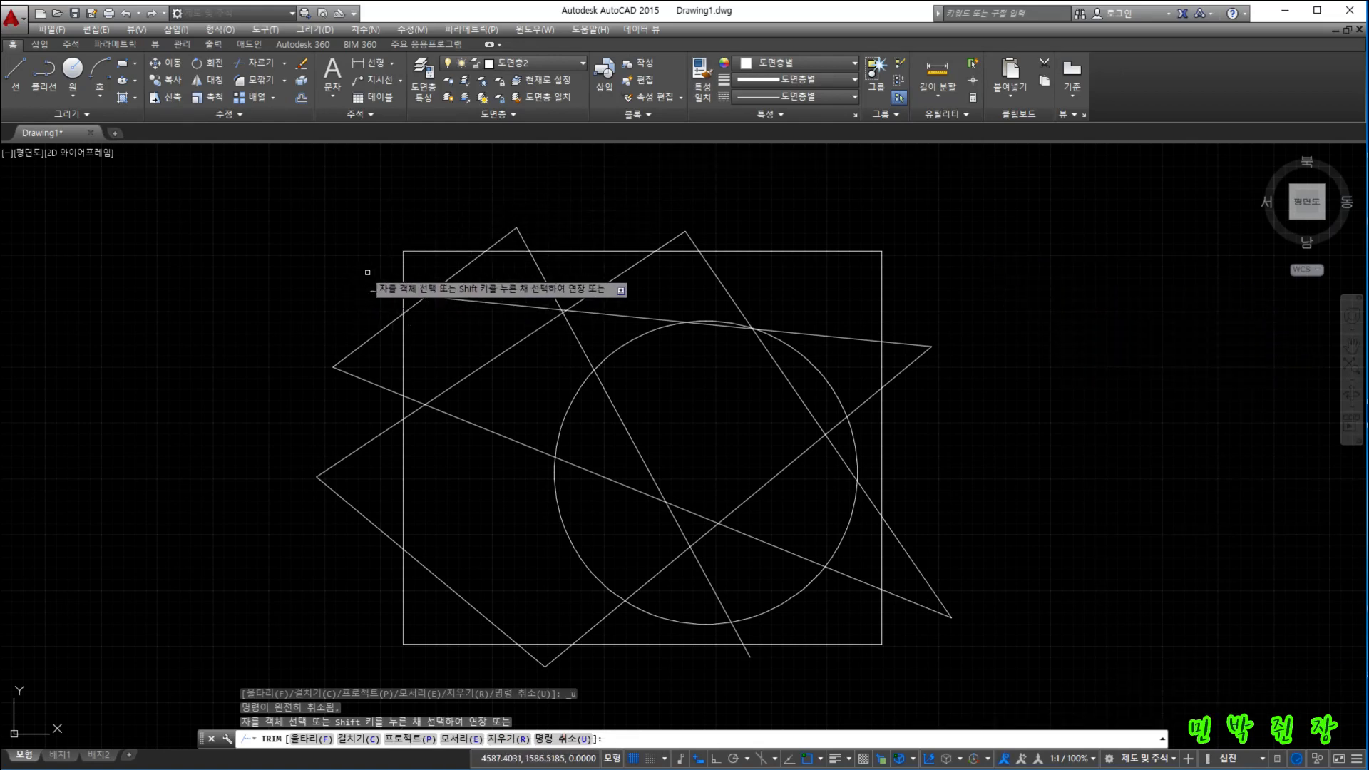
click(377, 333)
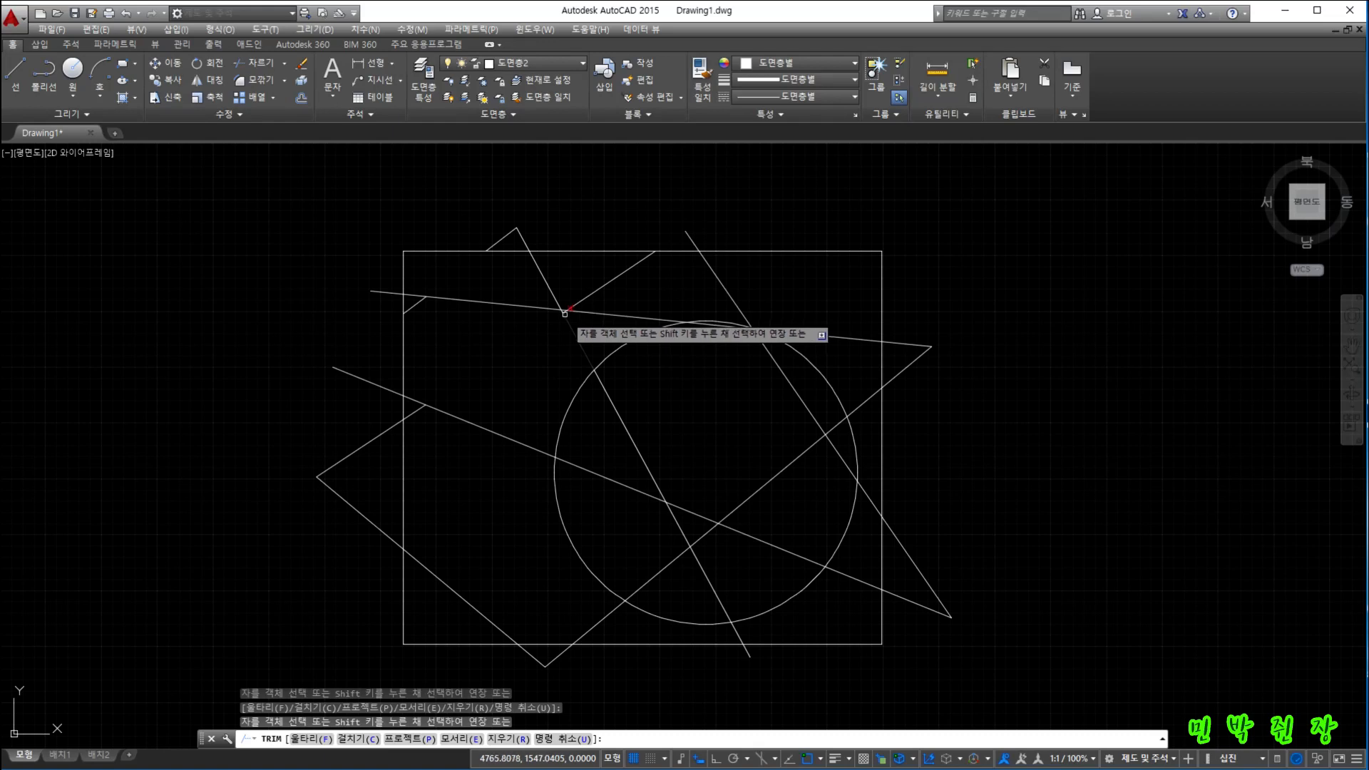
scroll(565, 313, up, 5)
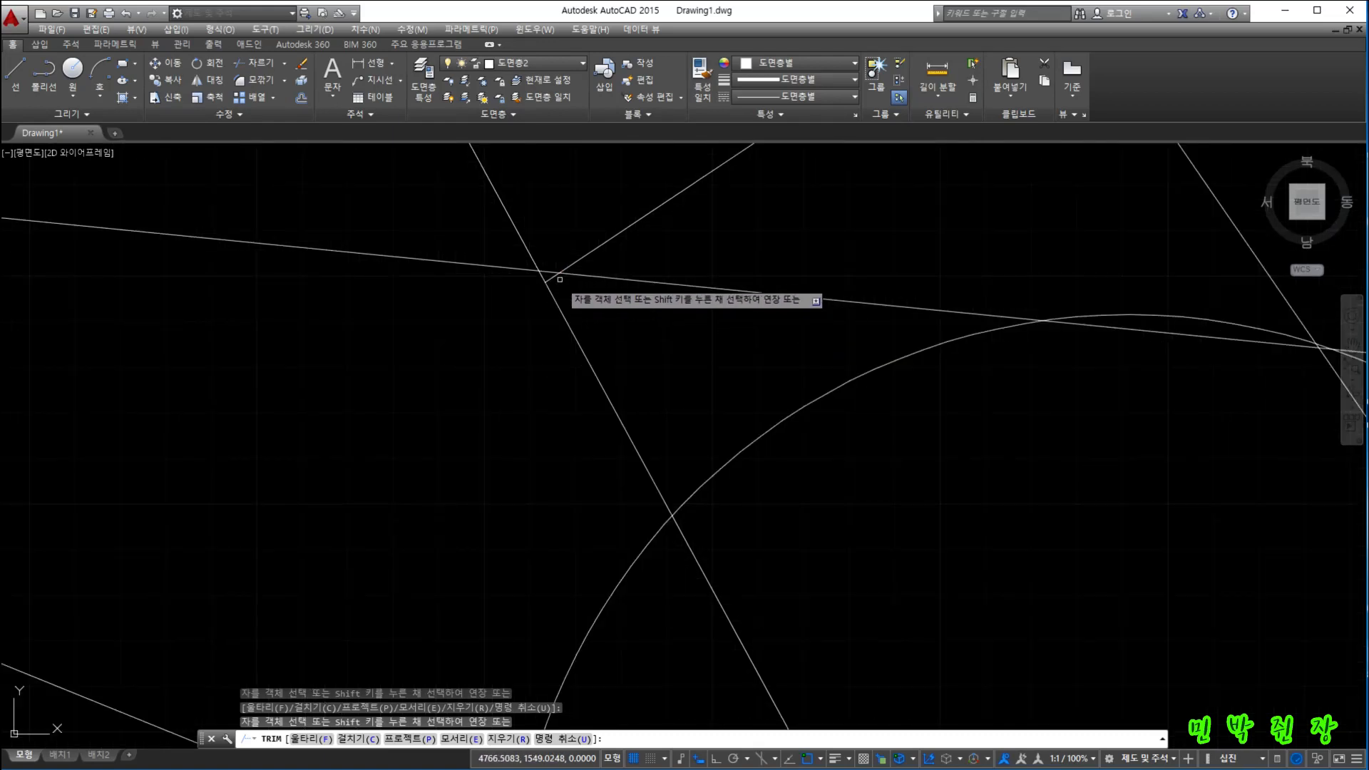
scroll(552, 277, down, 4)
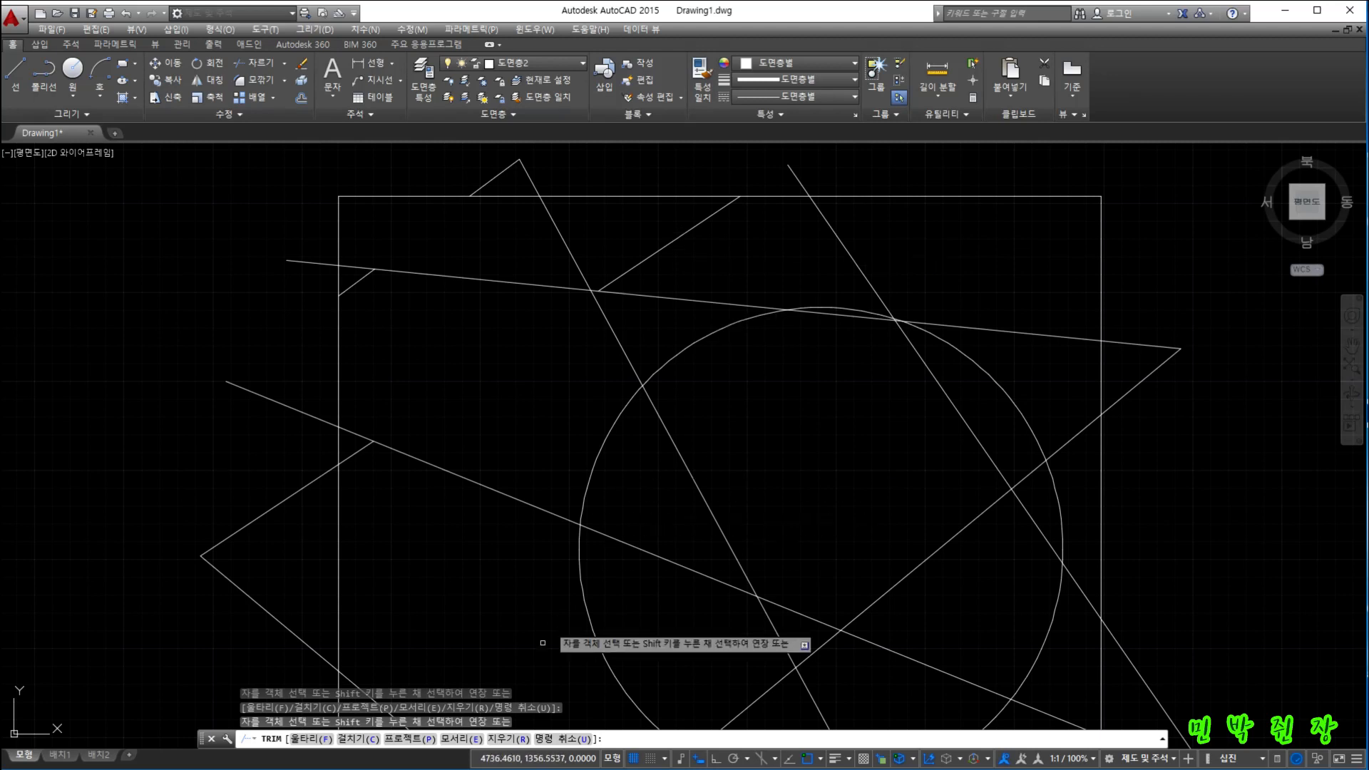
Erase the three leftover diagonal segments around the rectangle's upper-left part with Trim's Erase option, and undo the trim.
click(499, 741)
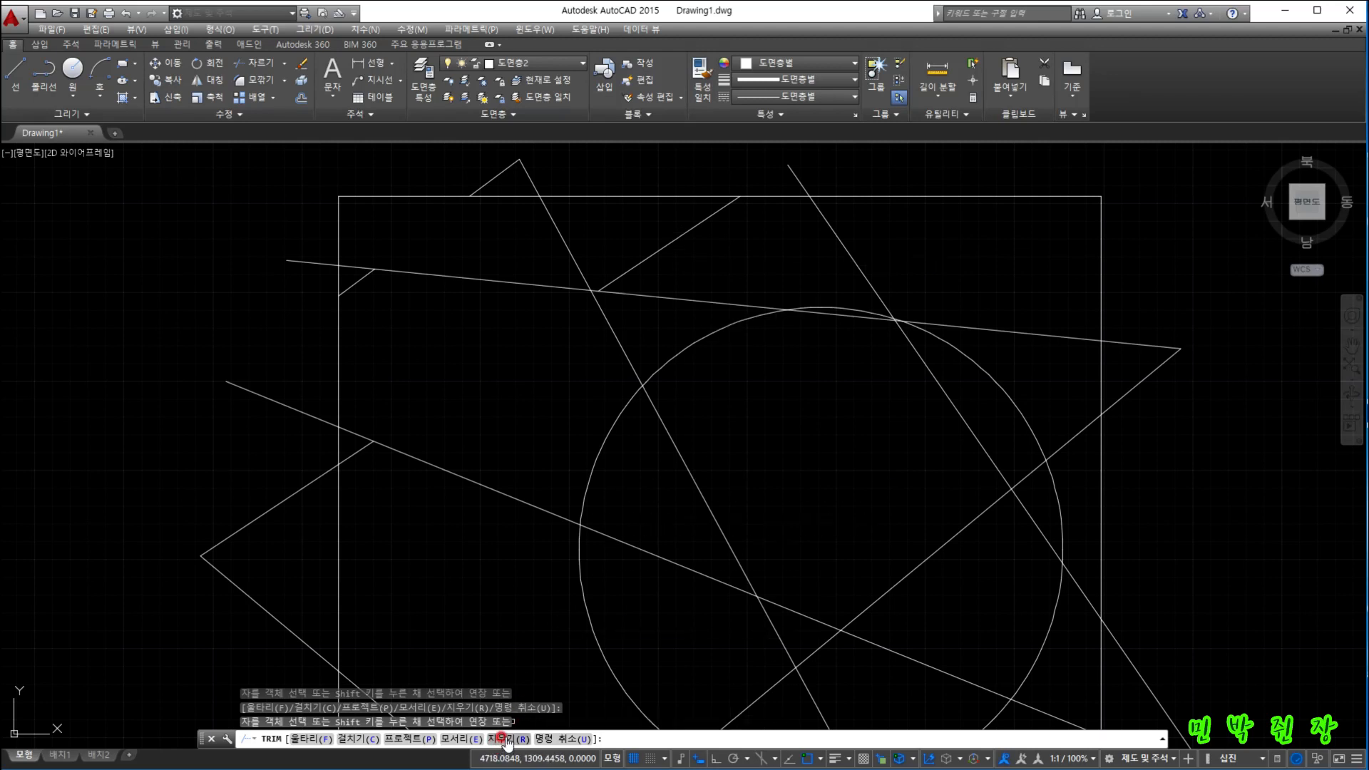
click(503, 739)
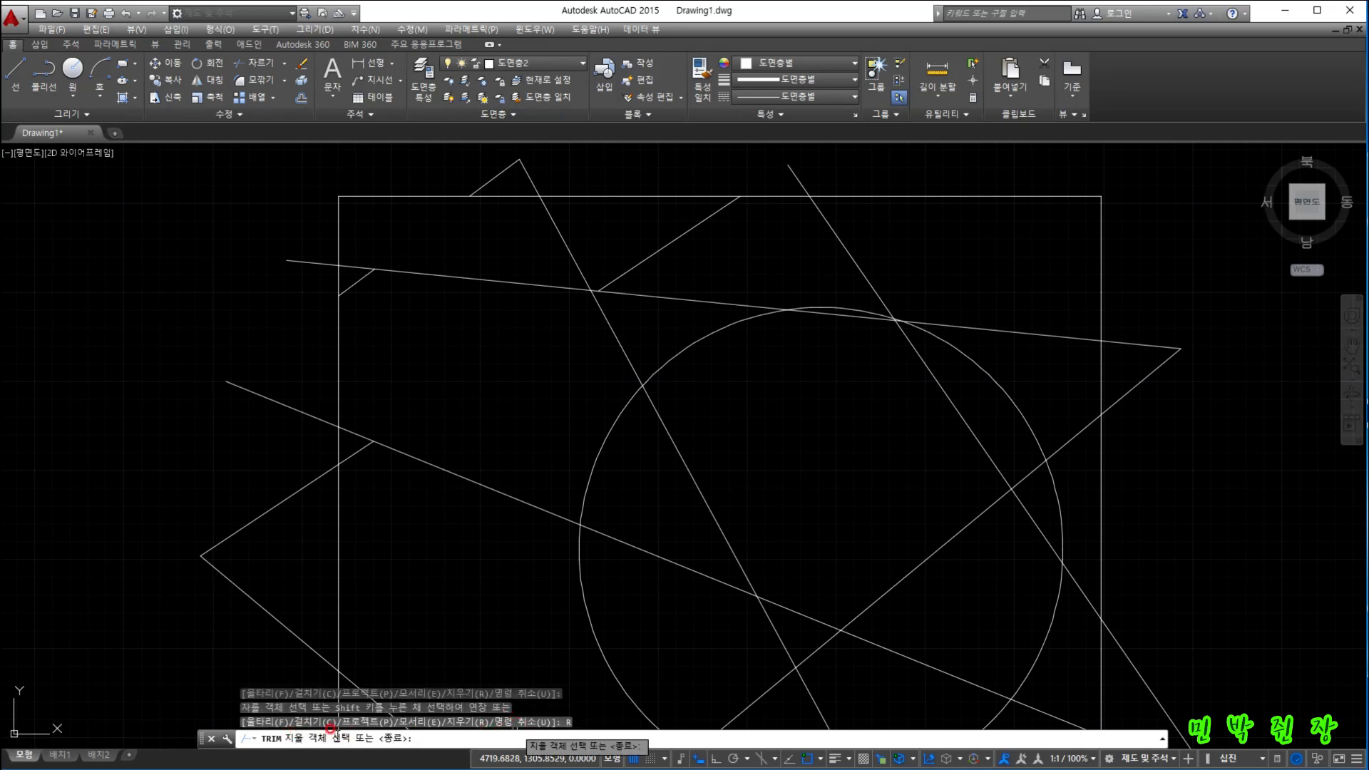
click(358, 283)
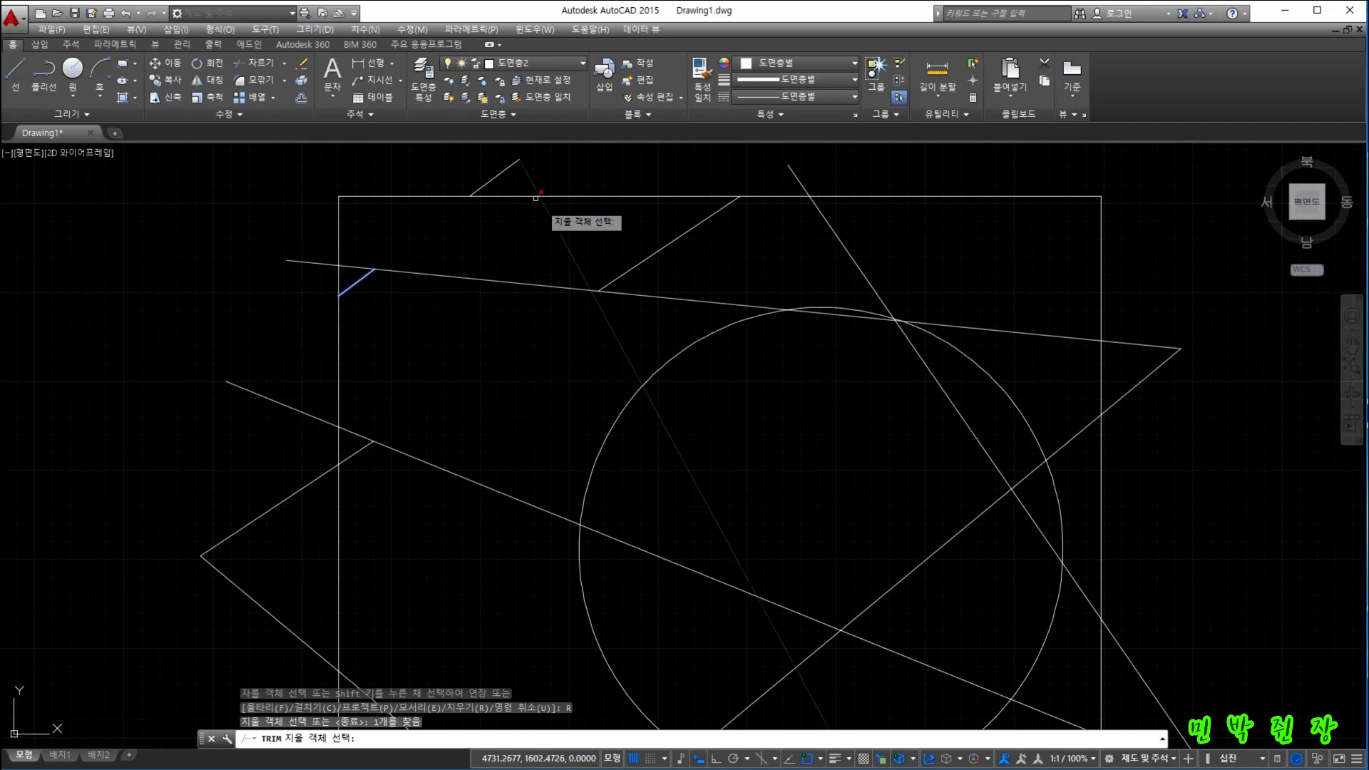
click(493, 181)
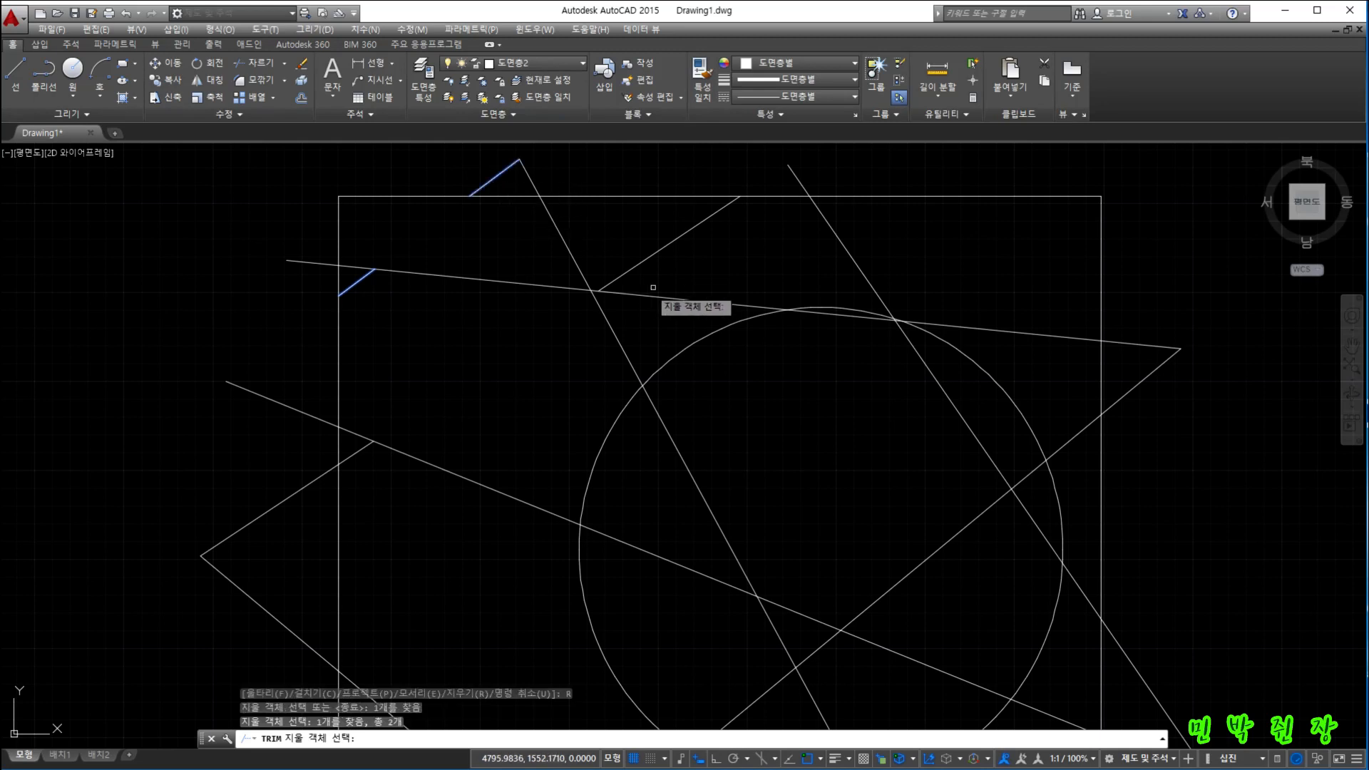
click(661, 249)
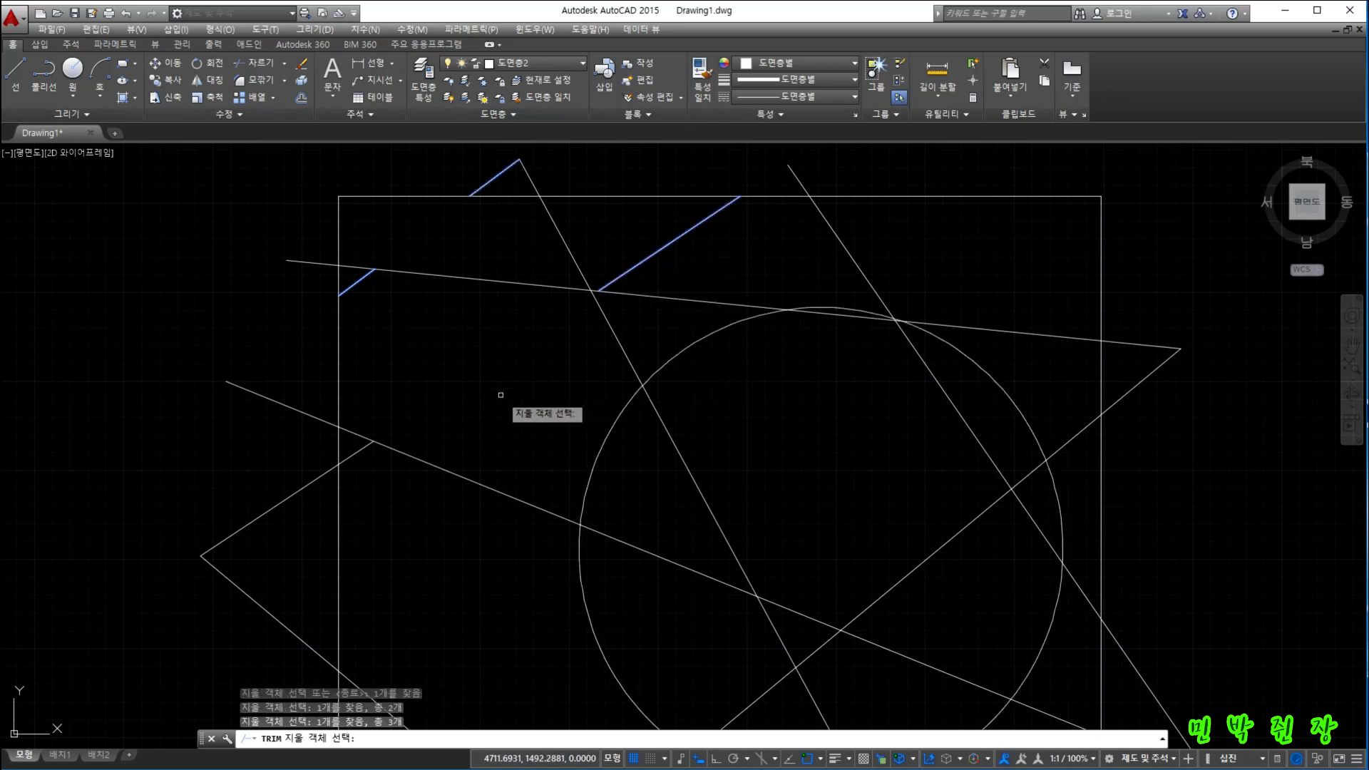
key(Return)
scroll(489, 388, down, 4)
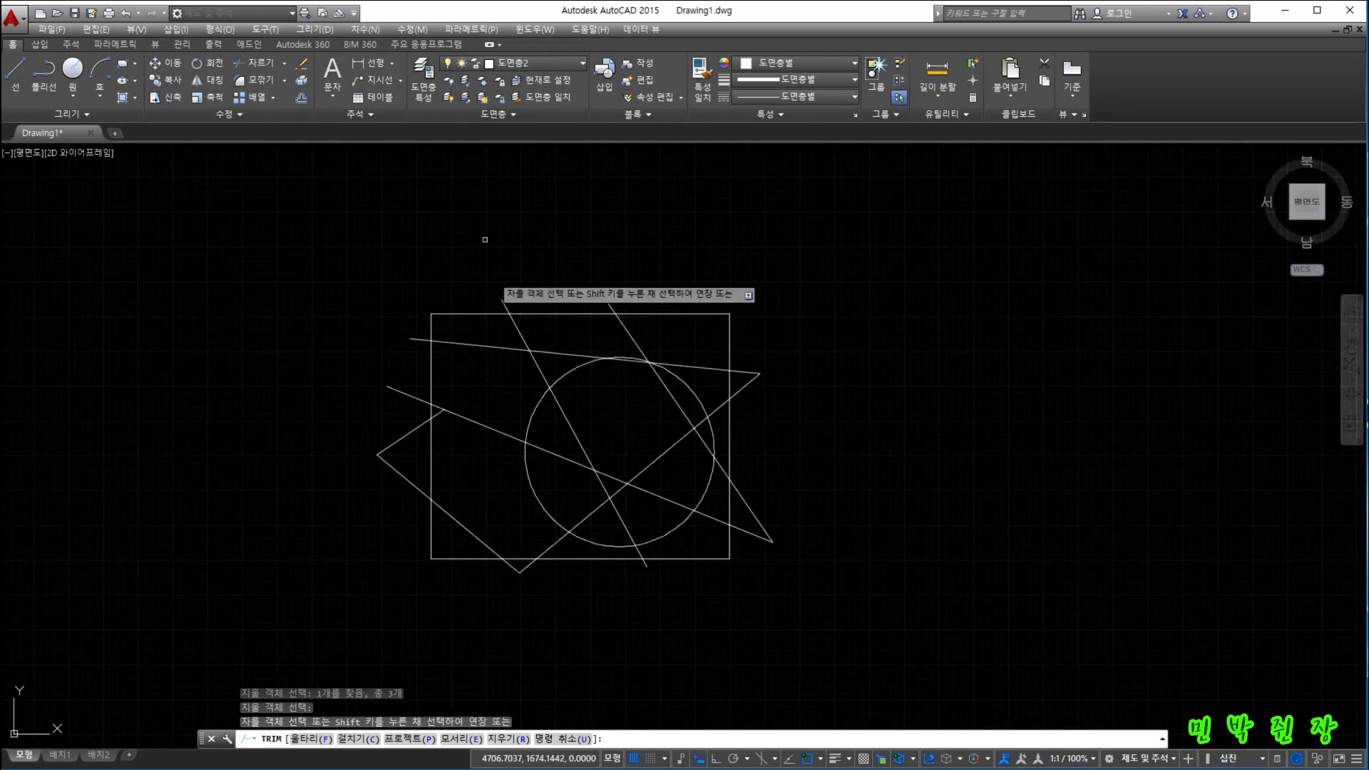
click(130, 14)
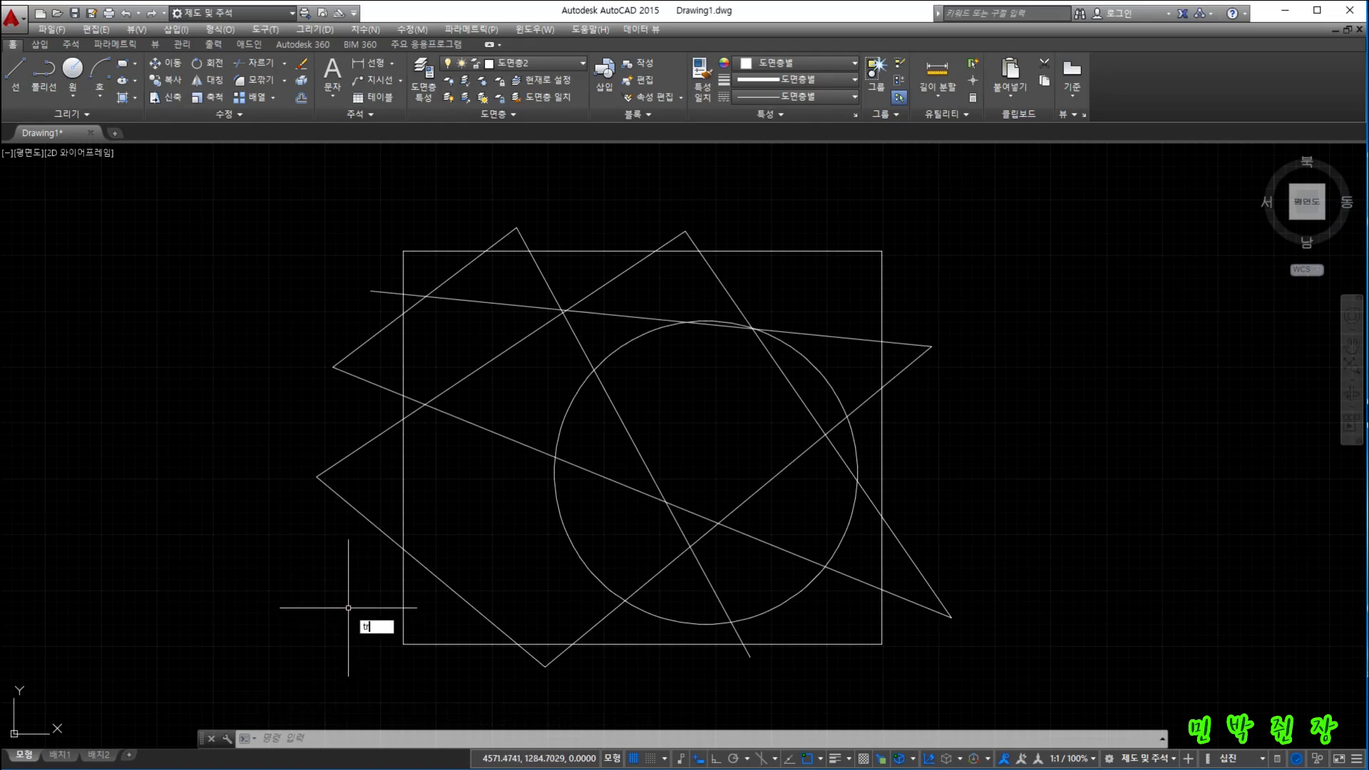
Start Trim with only the rectangle as cutting edge and trim away the parts of three crossing lines inside it.
key(Return)
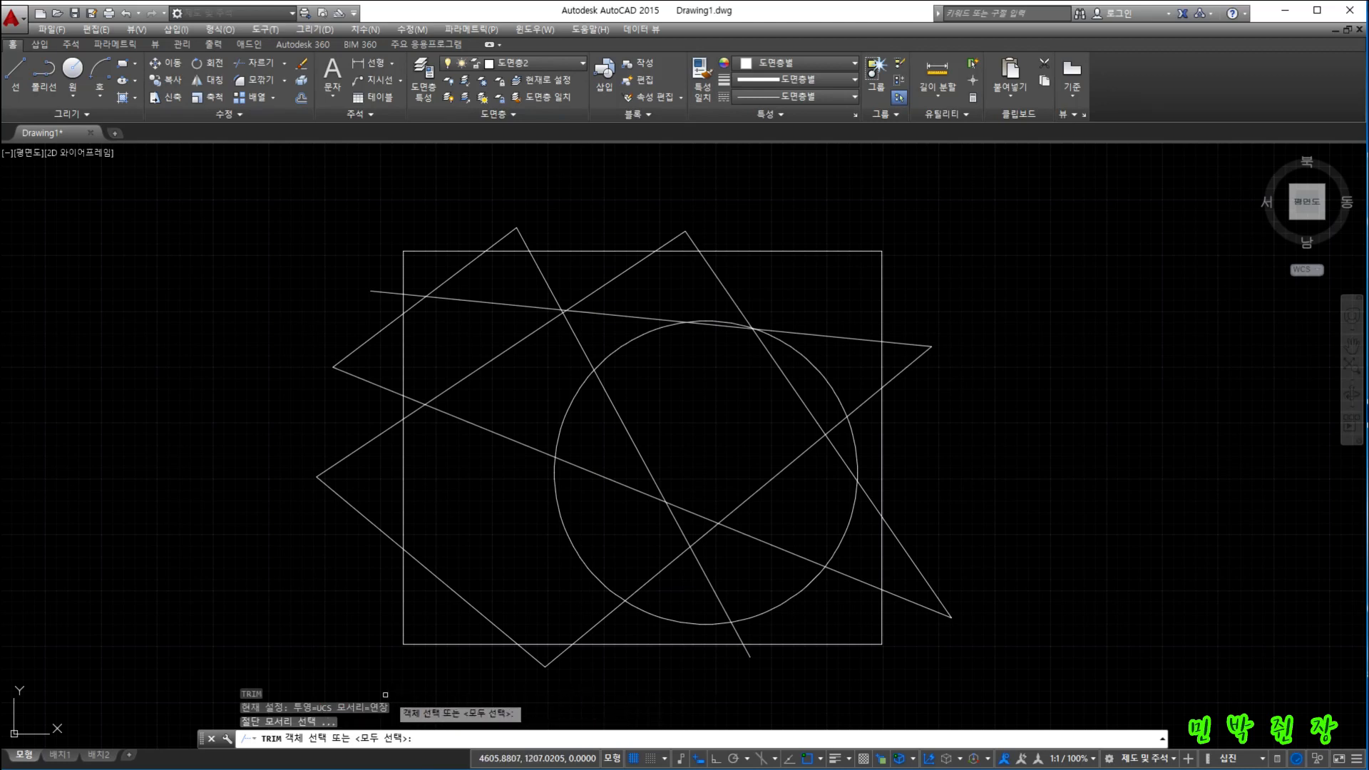
click(420, 644)
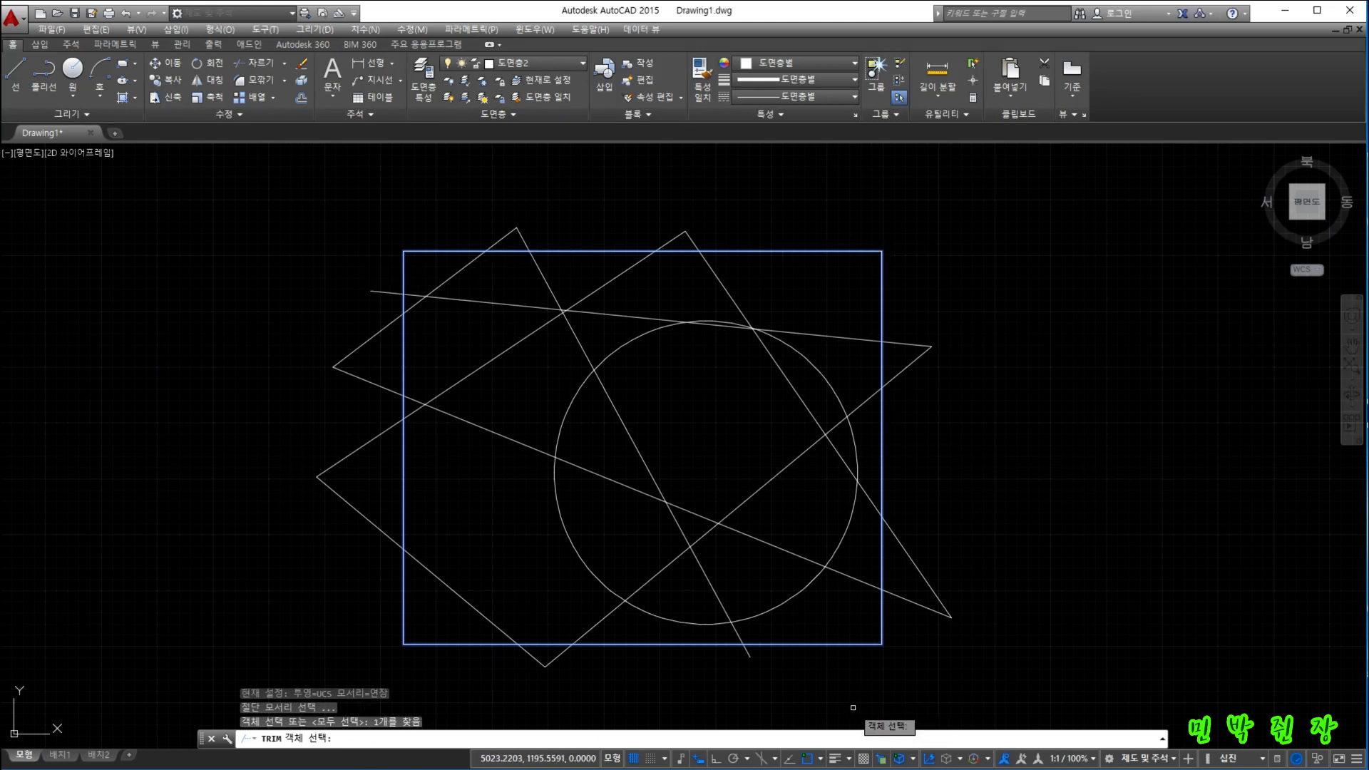
key(Return)
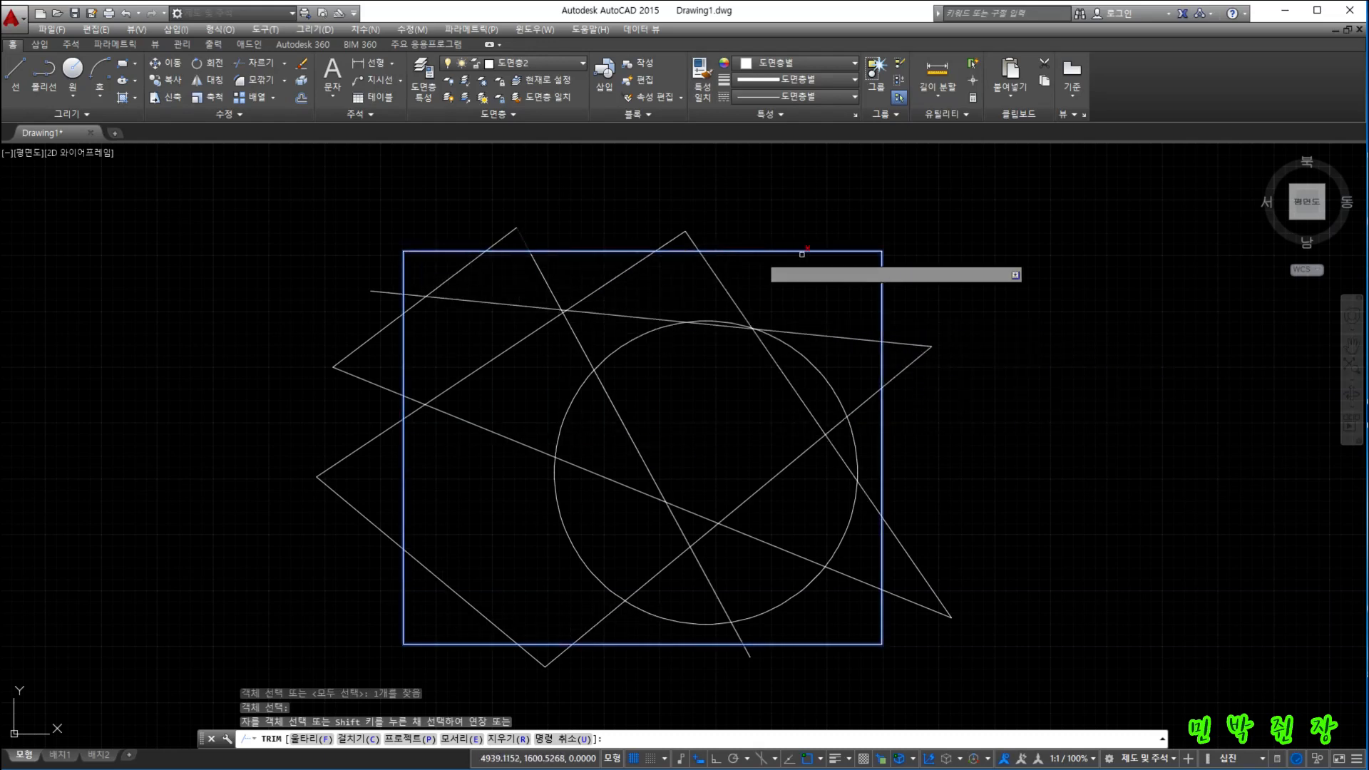
click(480, 303)
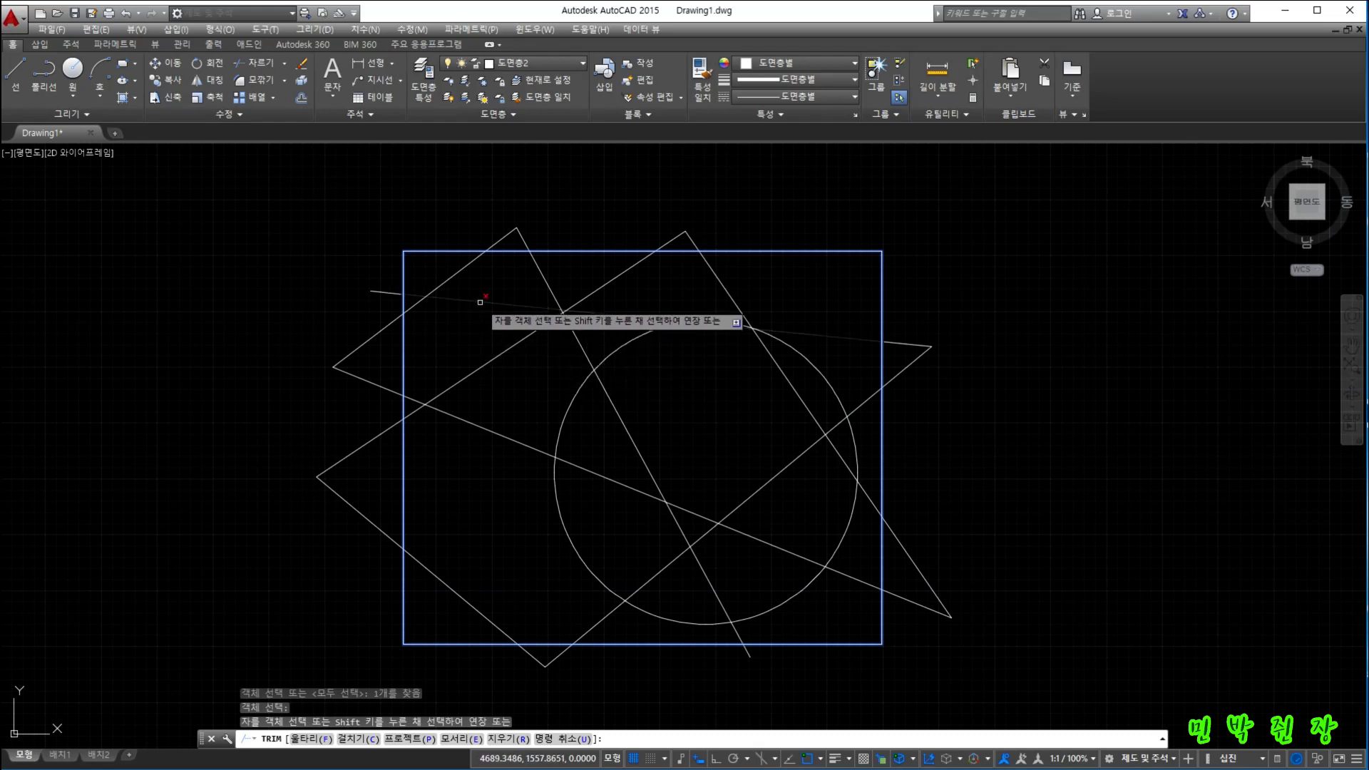
click(786, 552)
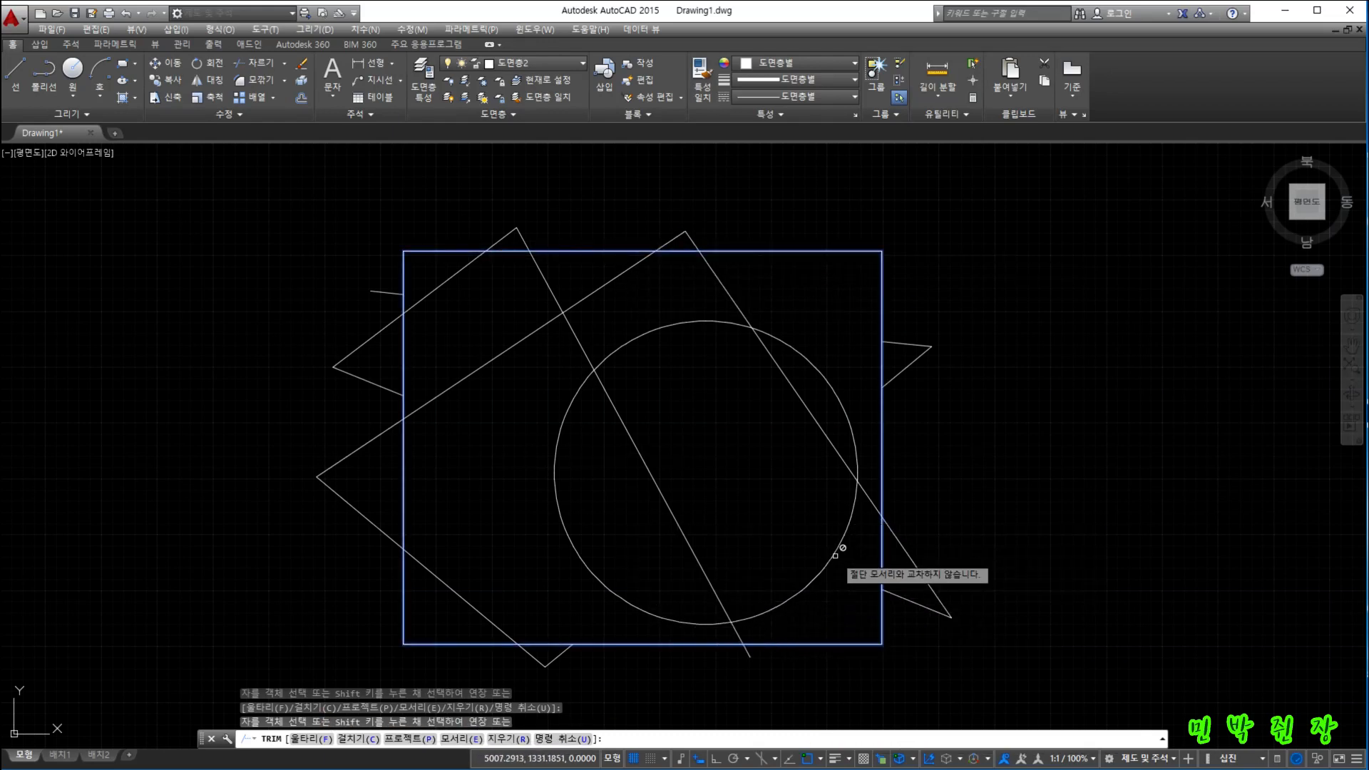
Erase the circle from within Trim using the Erase option, end the command and undo the whole trim.
click(507, 741)
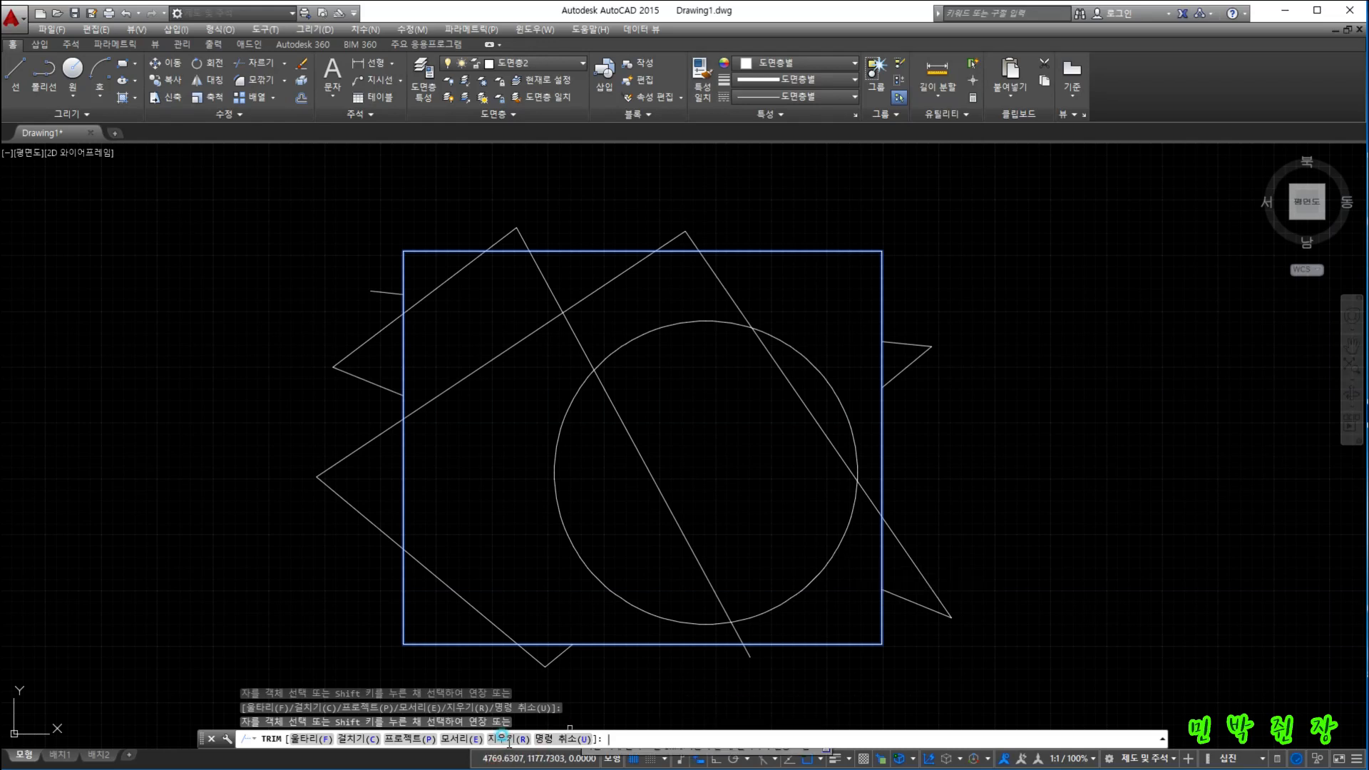
click(805, 585)
key(Return)
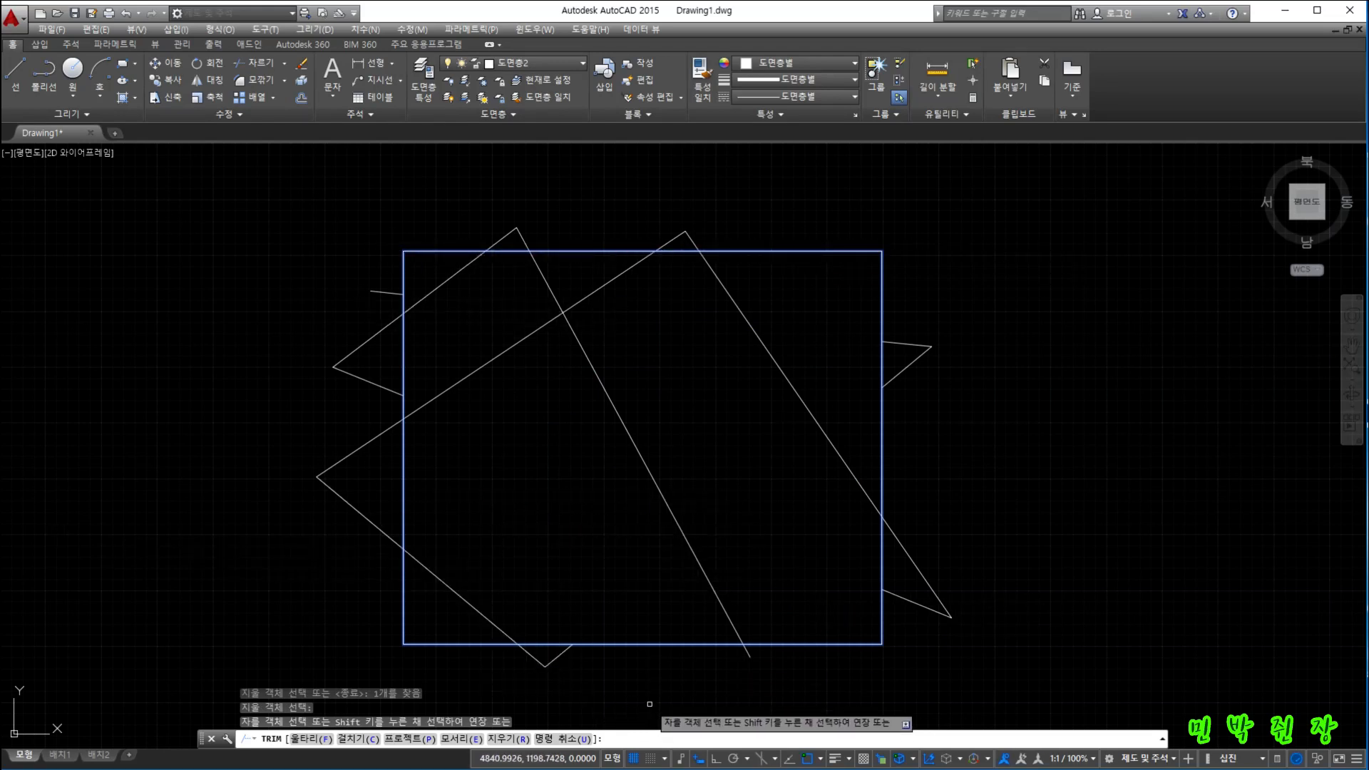
key(Escape)
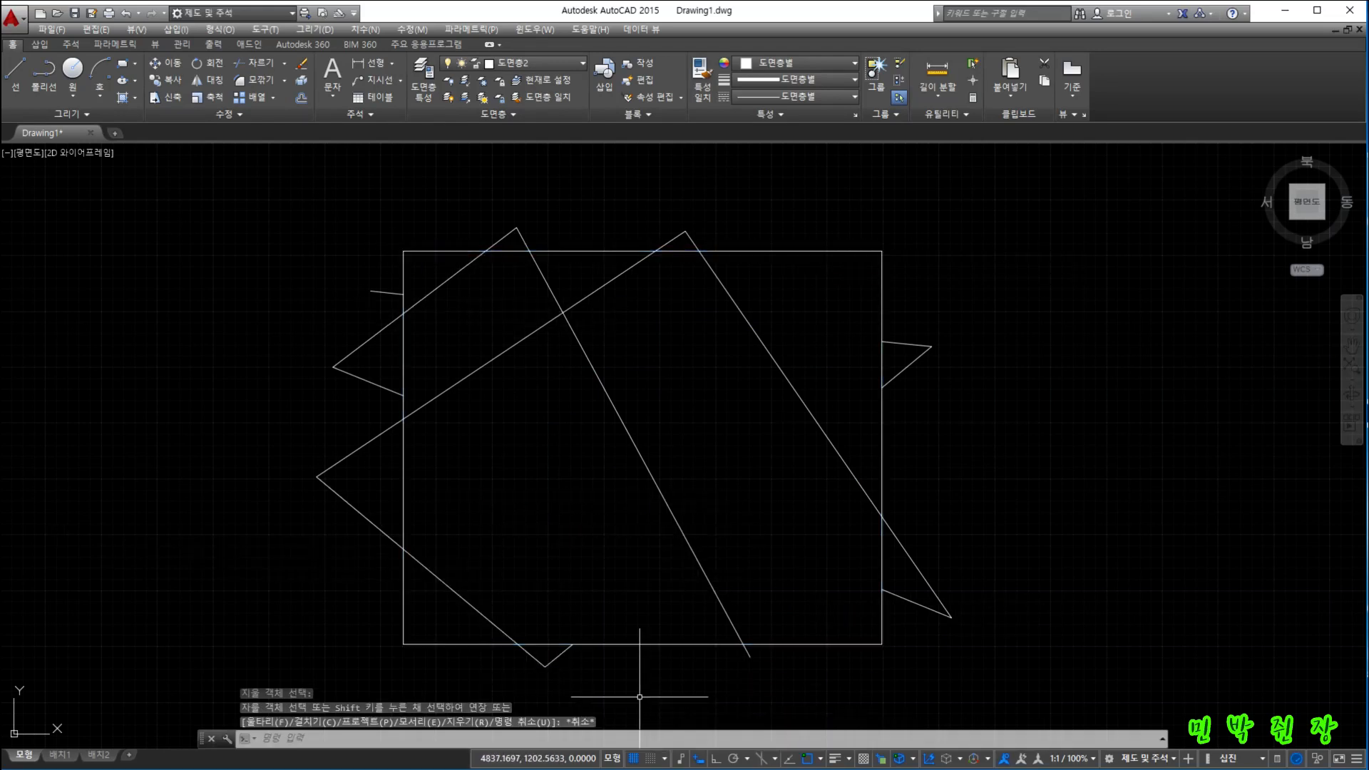
click(128, 14)
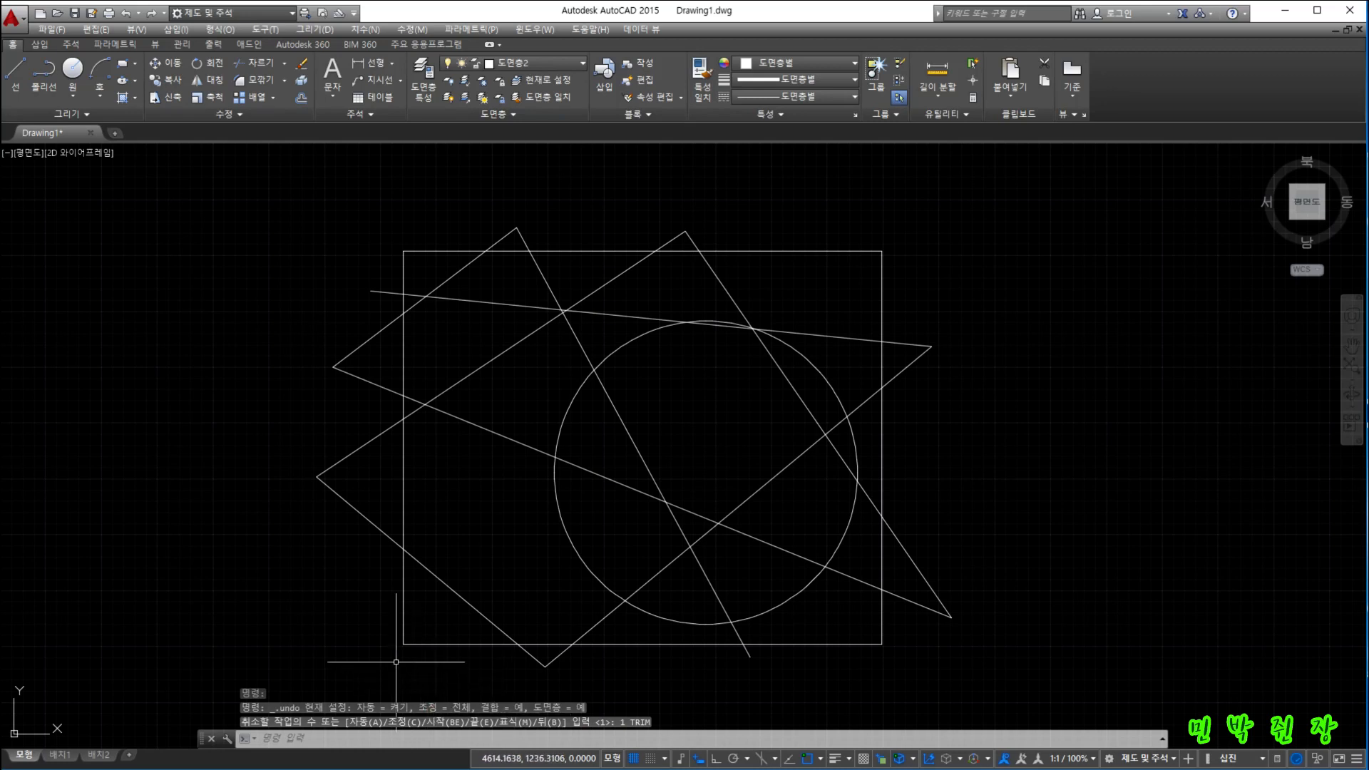
Using the rectangle as cutting edge, trim the two line ends that meet beyond its lower-right side.
click(339, 737)
text(tr)
key(Return)
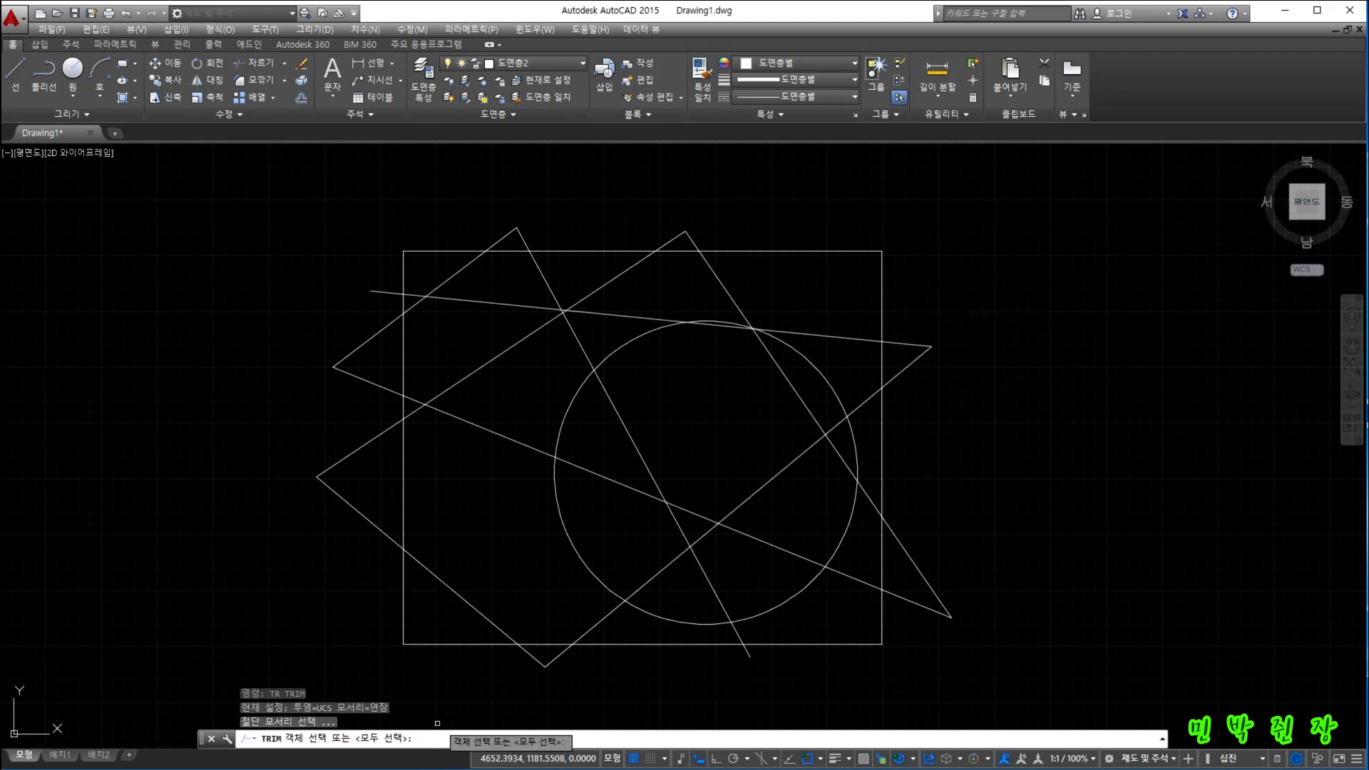
click(438, 643)
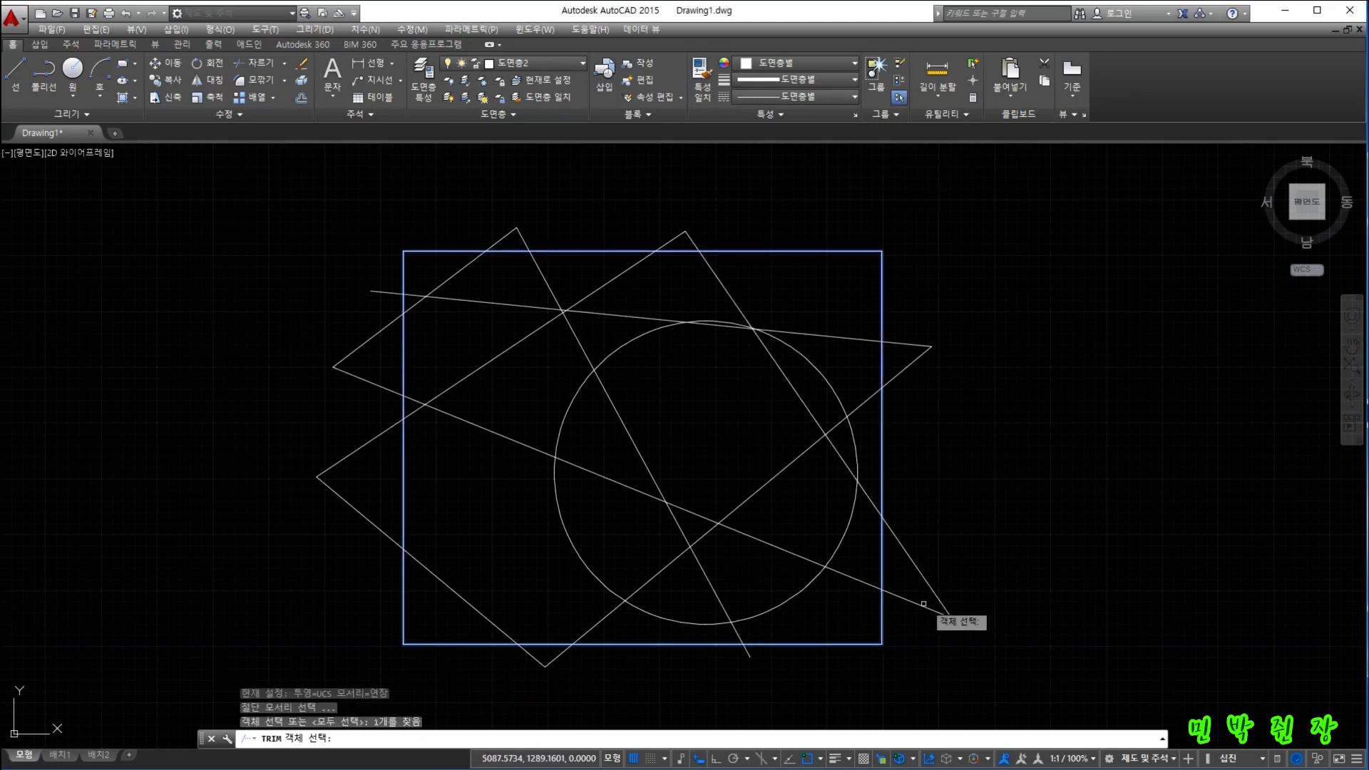
key(Return)
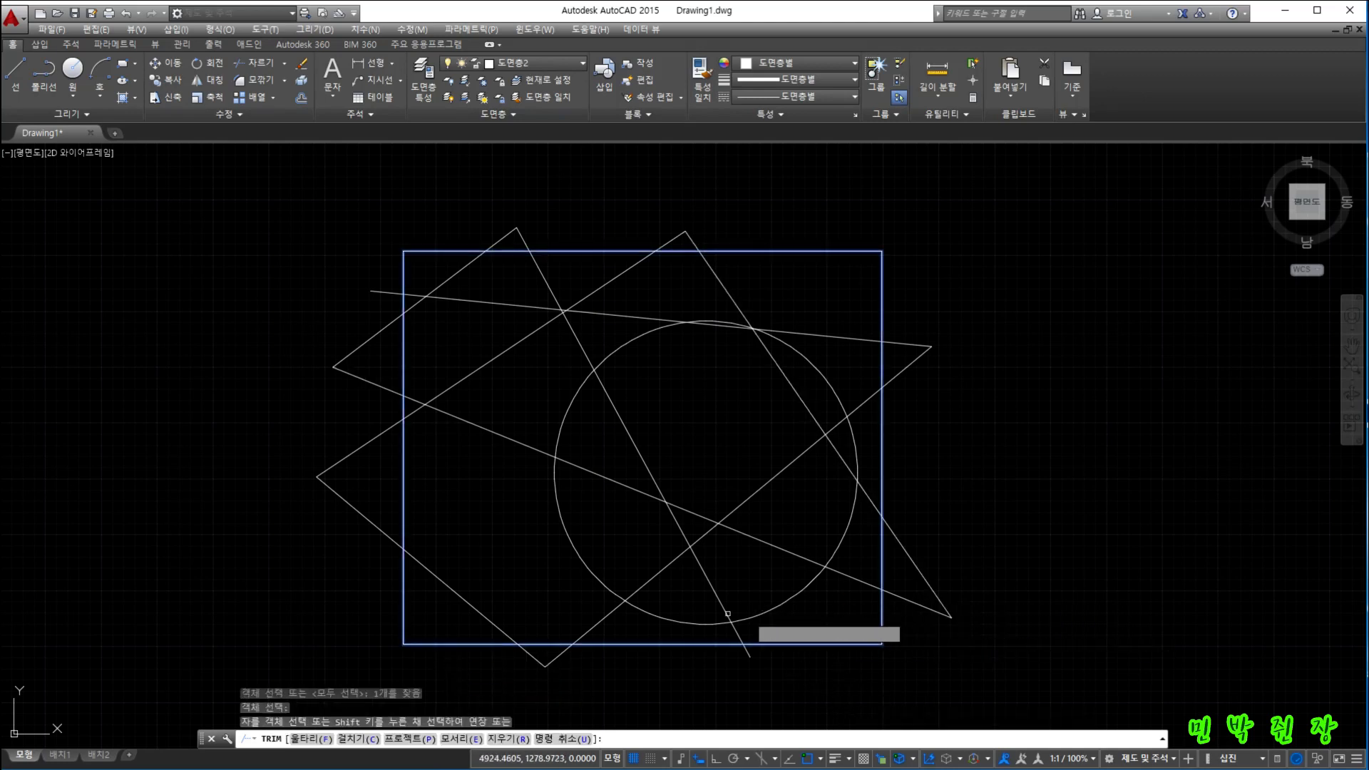
click(910, 599)
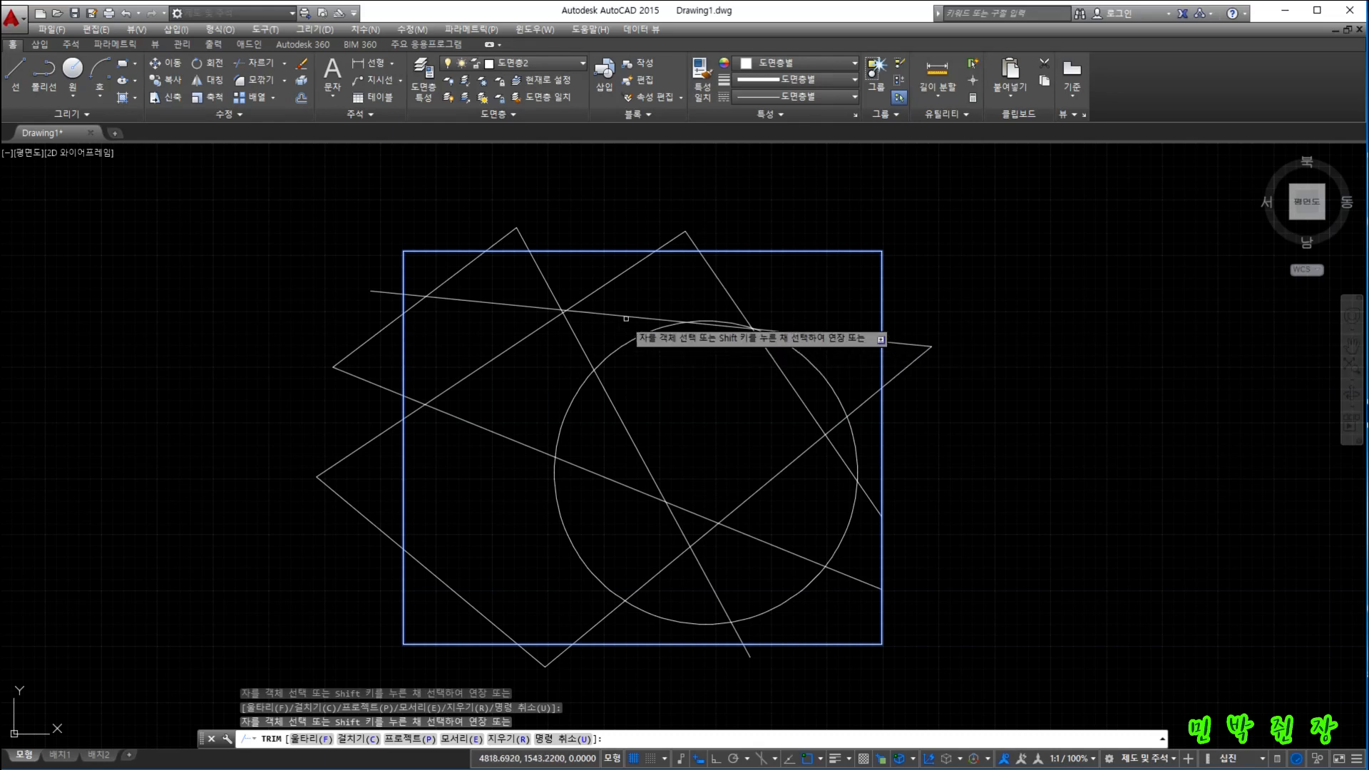
key(Escape)
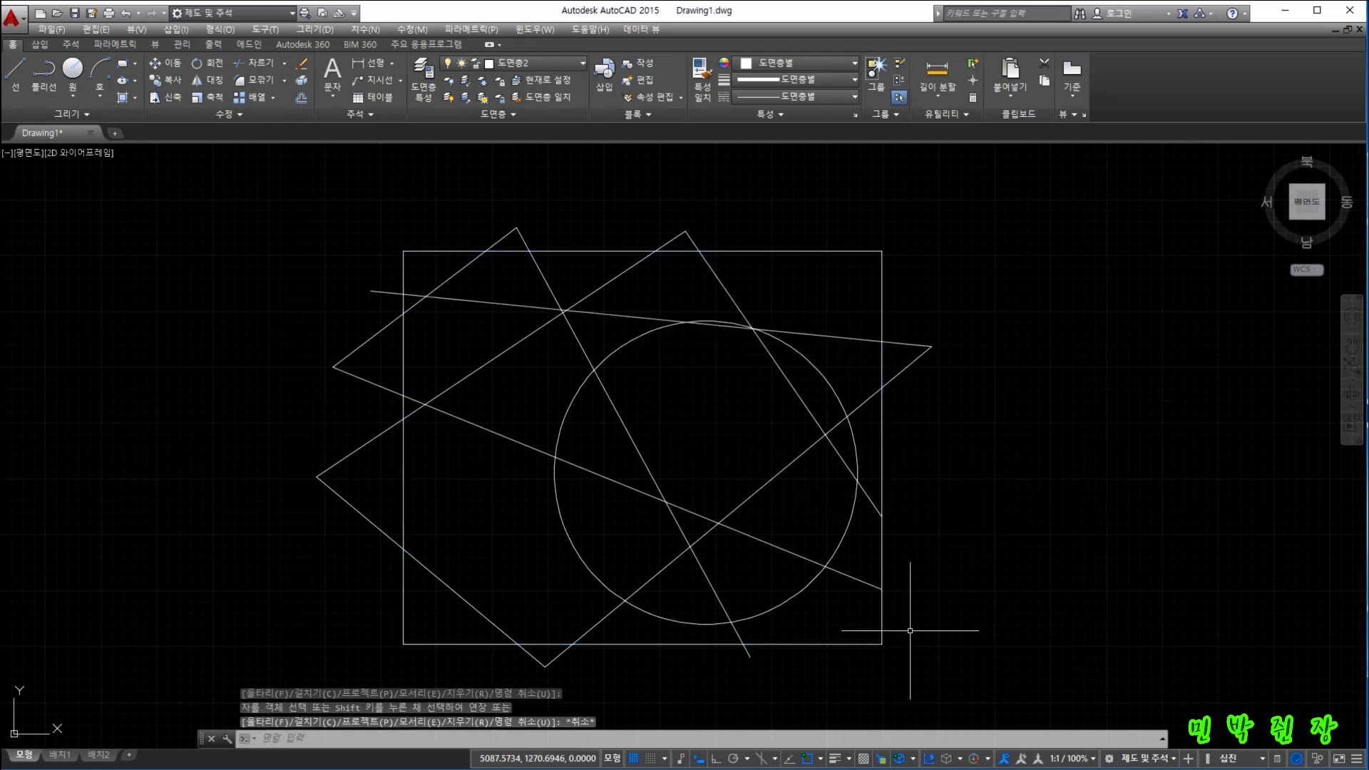
With all objects as cutting edges, trim the upper near-horizontal line between the rectangle's left side and the steep diagonal.
click(389, 737)
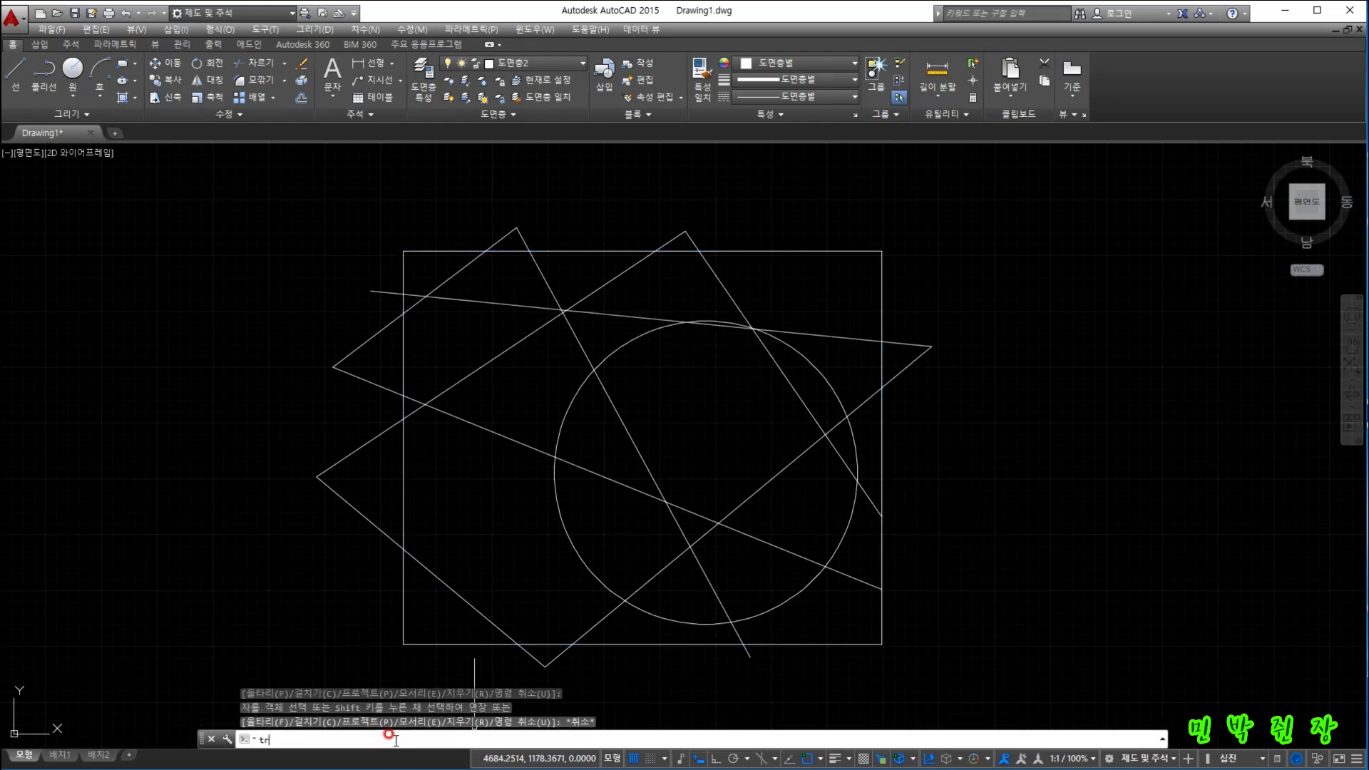
text(tr)
key(Return)
key(Return)
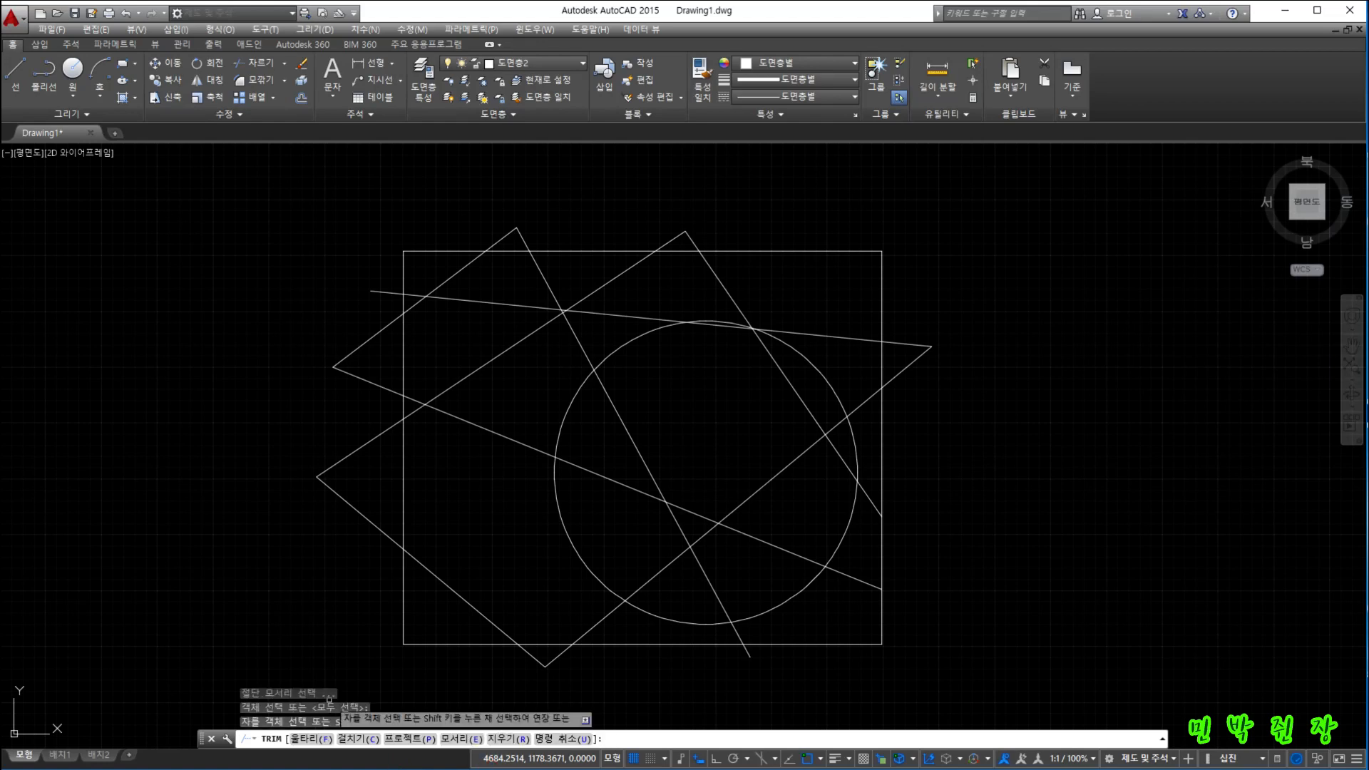
click(411, 293)
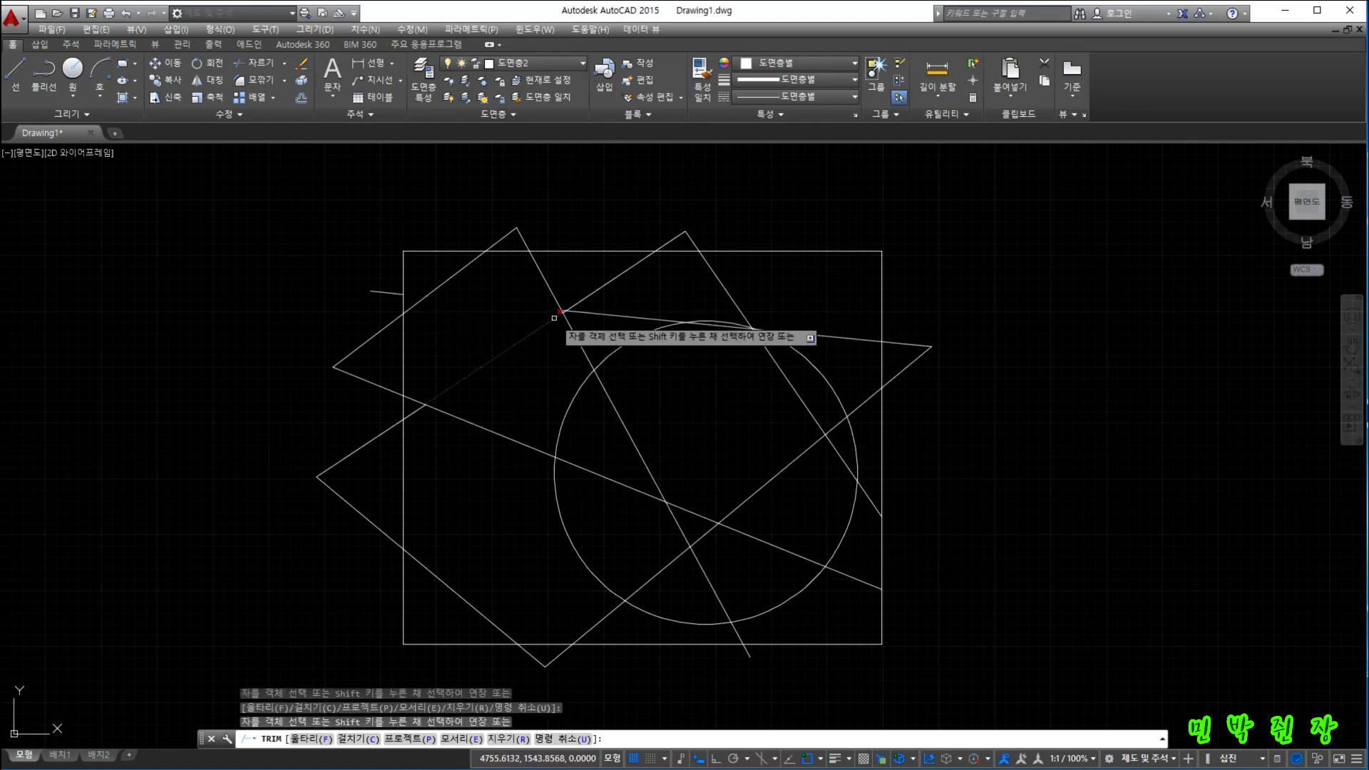
key(Escape)
Undo the last two trims and the rectangle's creation, and redo the rectangle.
key(ctrl+z)
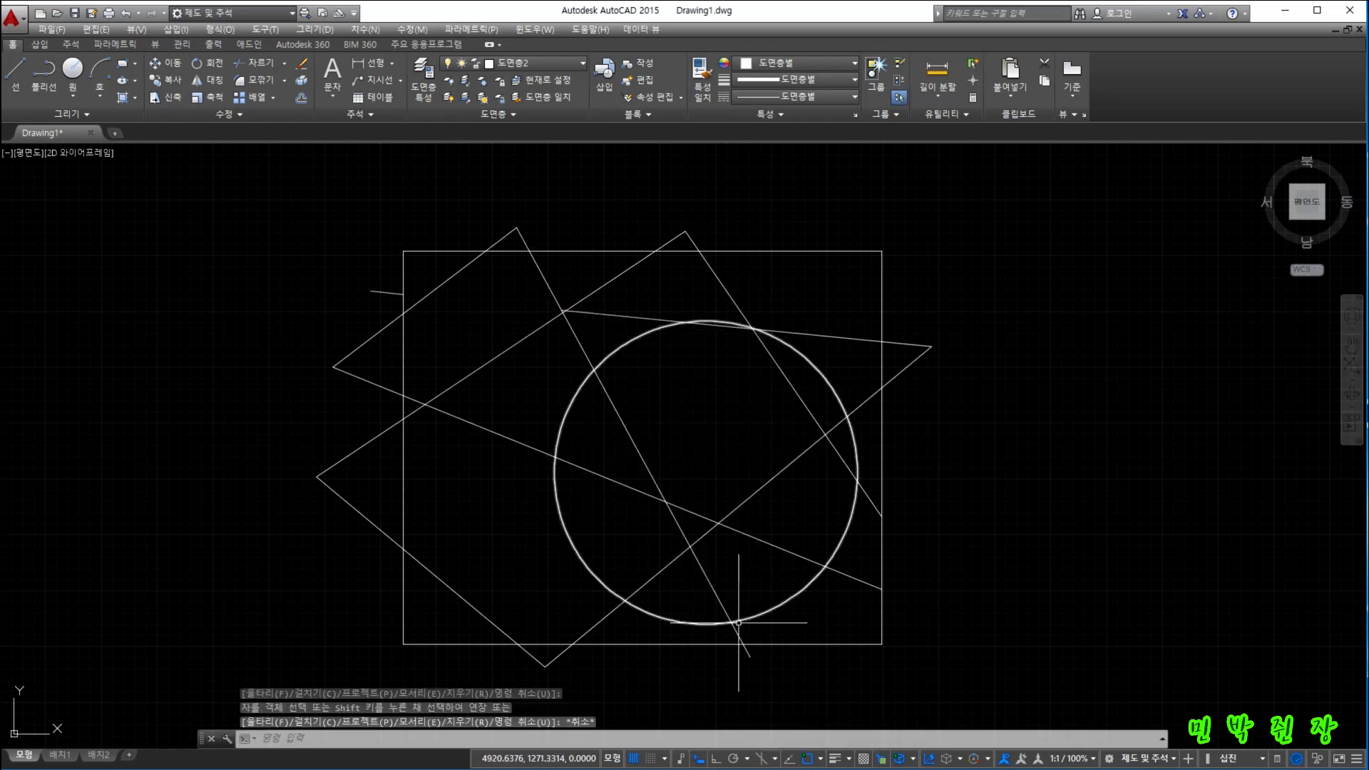
key(ctrl+z)
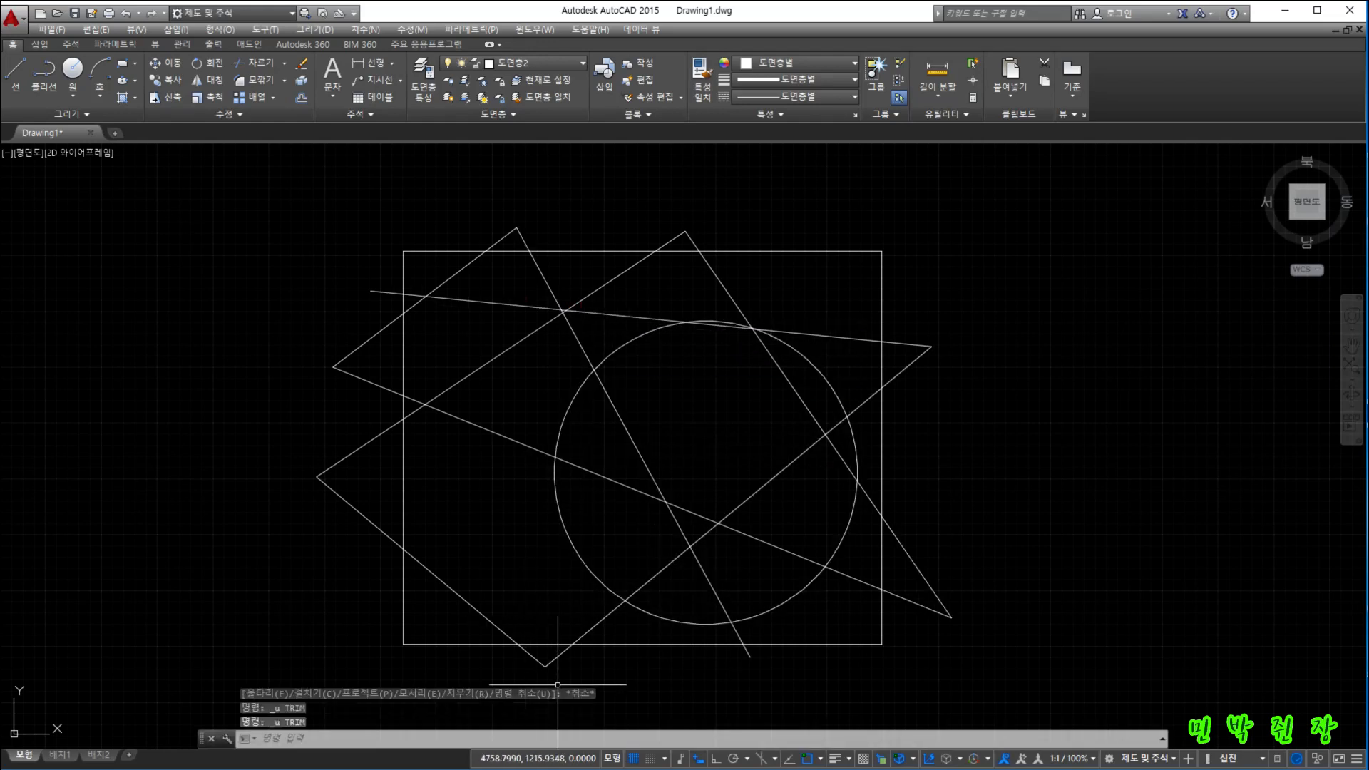
key(ctrl+z)
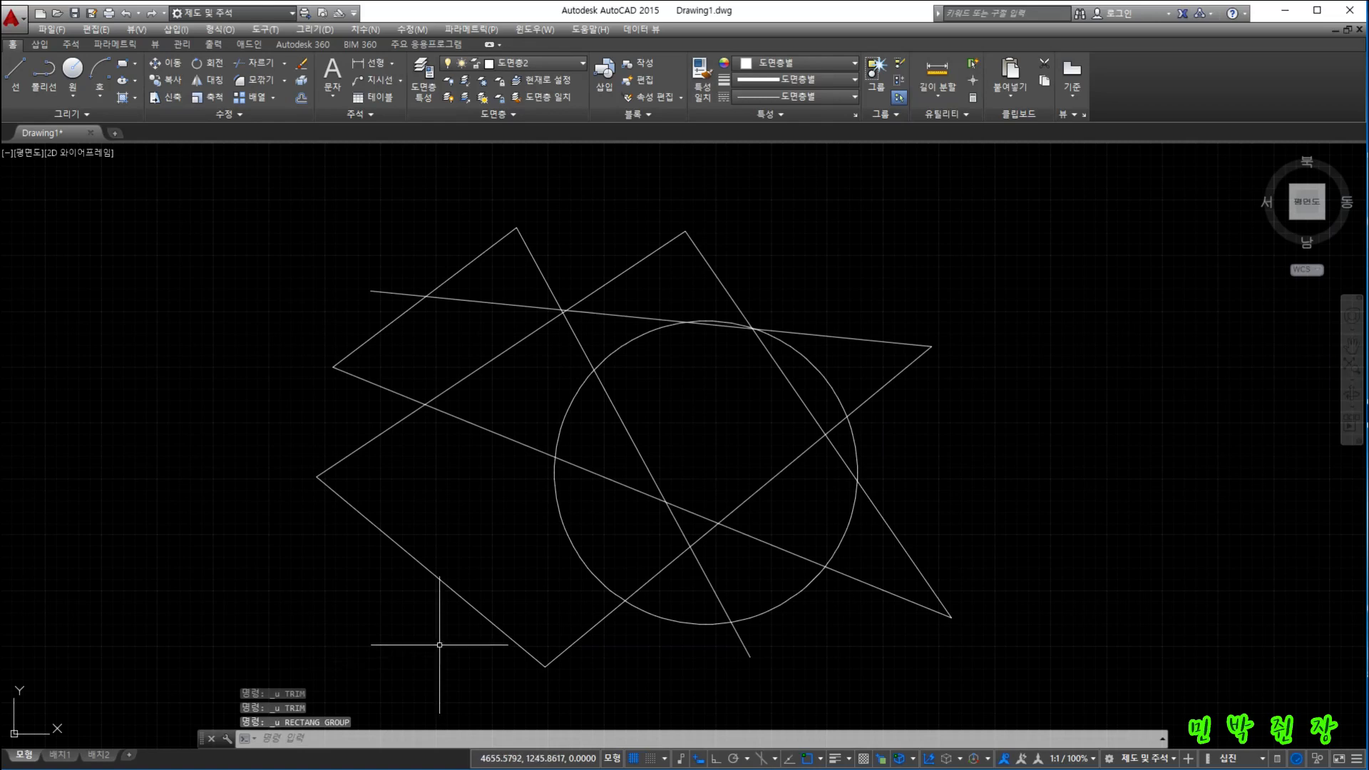
click(155, 15)
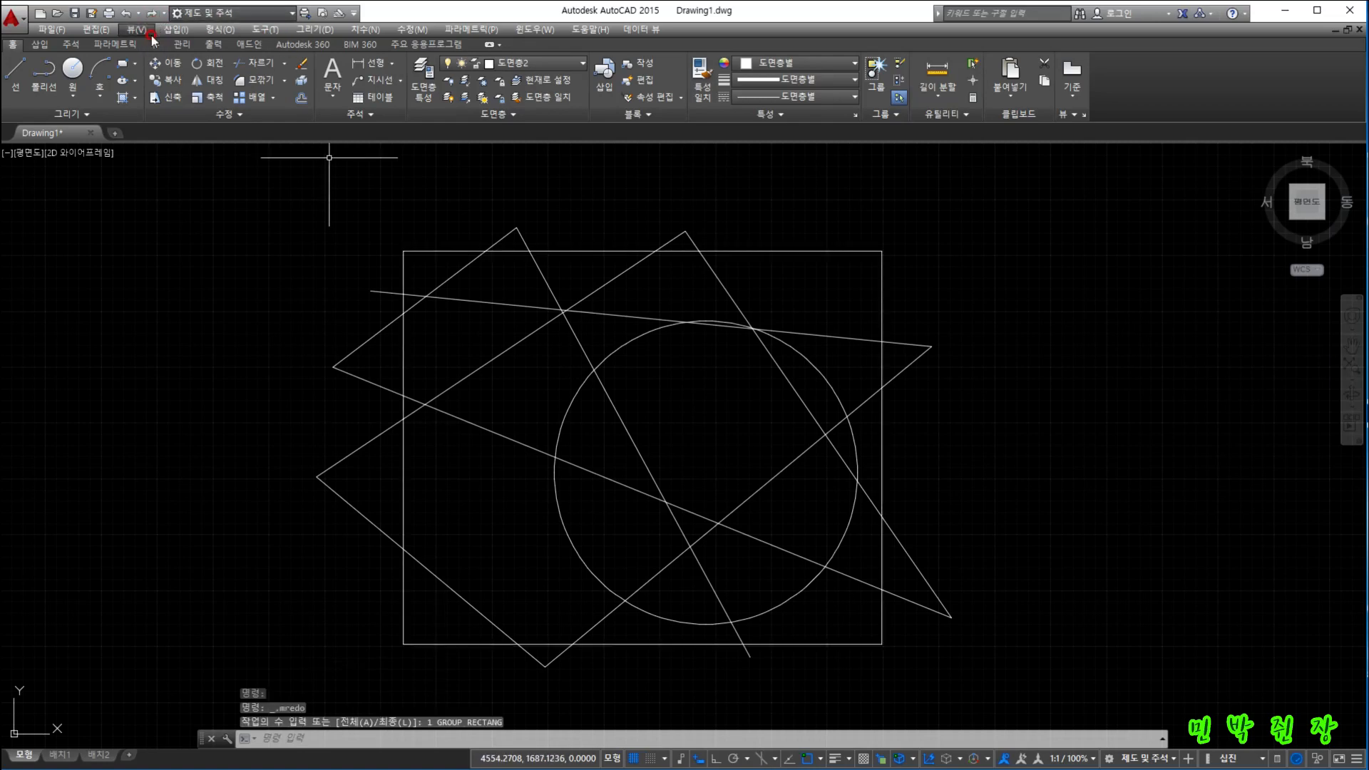
click(284, 63)
click(264, 116)
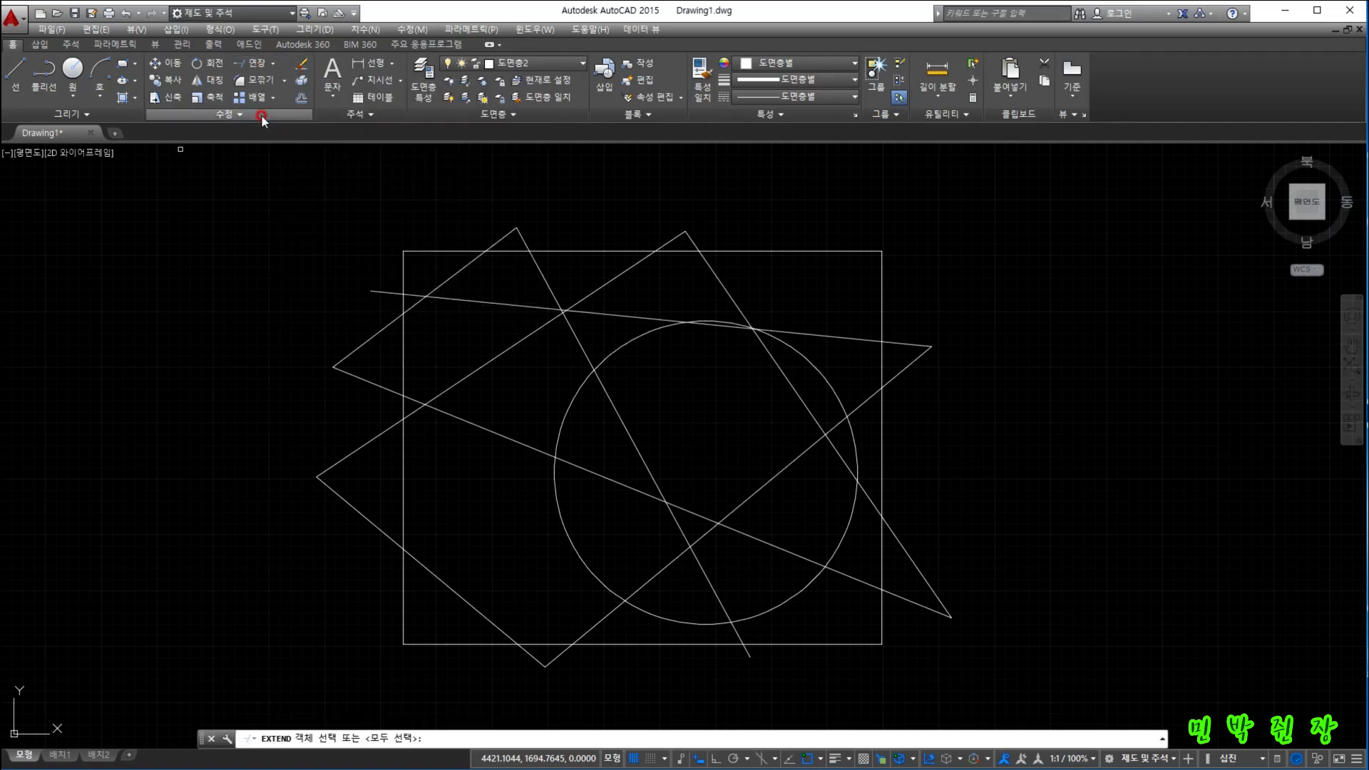
key(Escape)
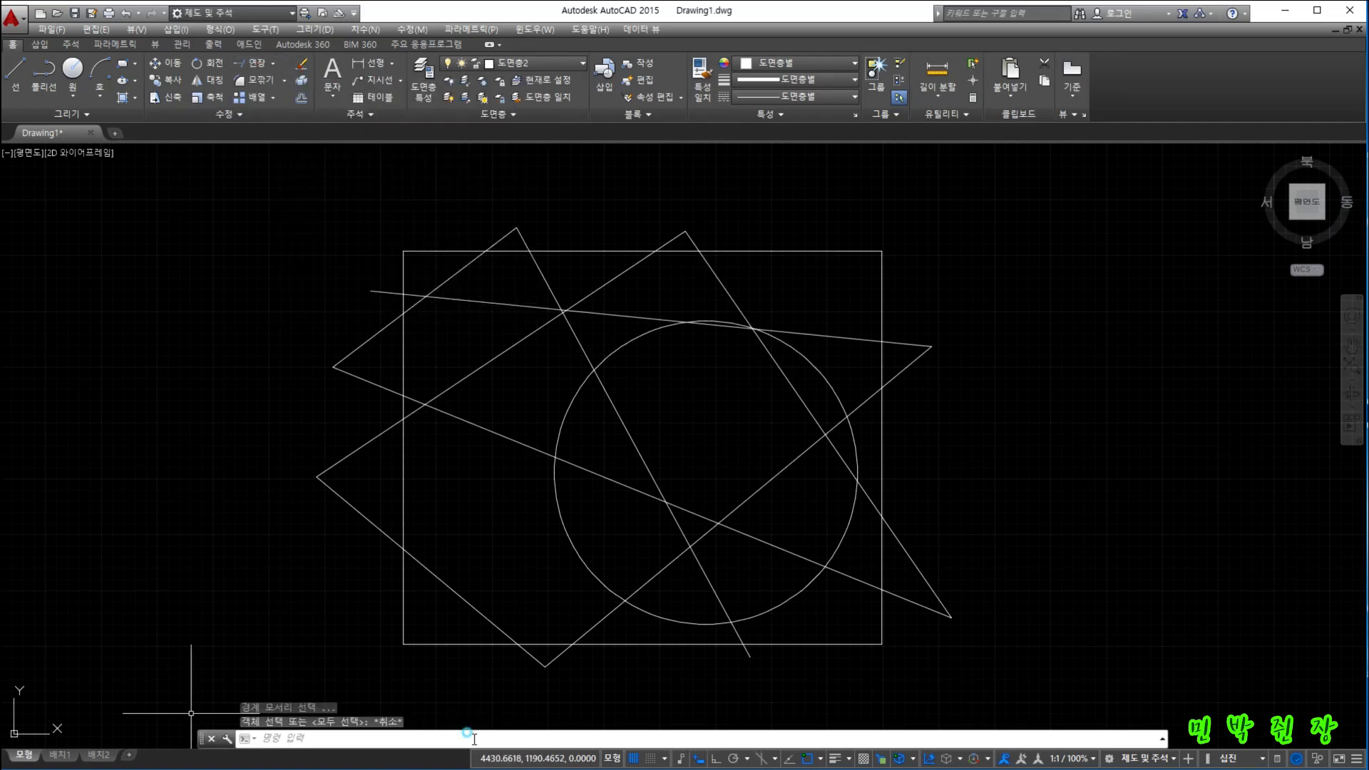
Start Extend with all objects as boundary edges and extend the lower-left line's upper end to the upper-left diagonal's implied extension.
text(t)
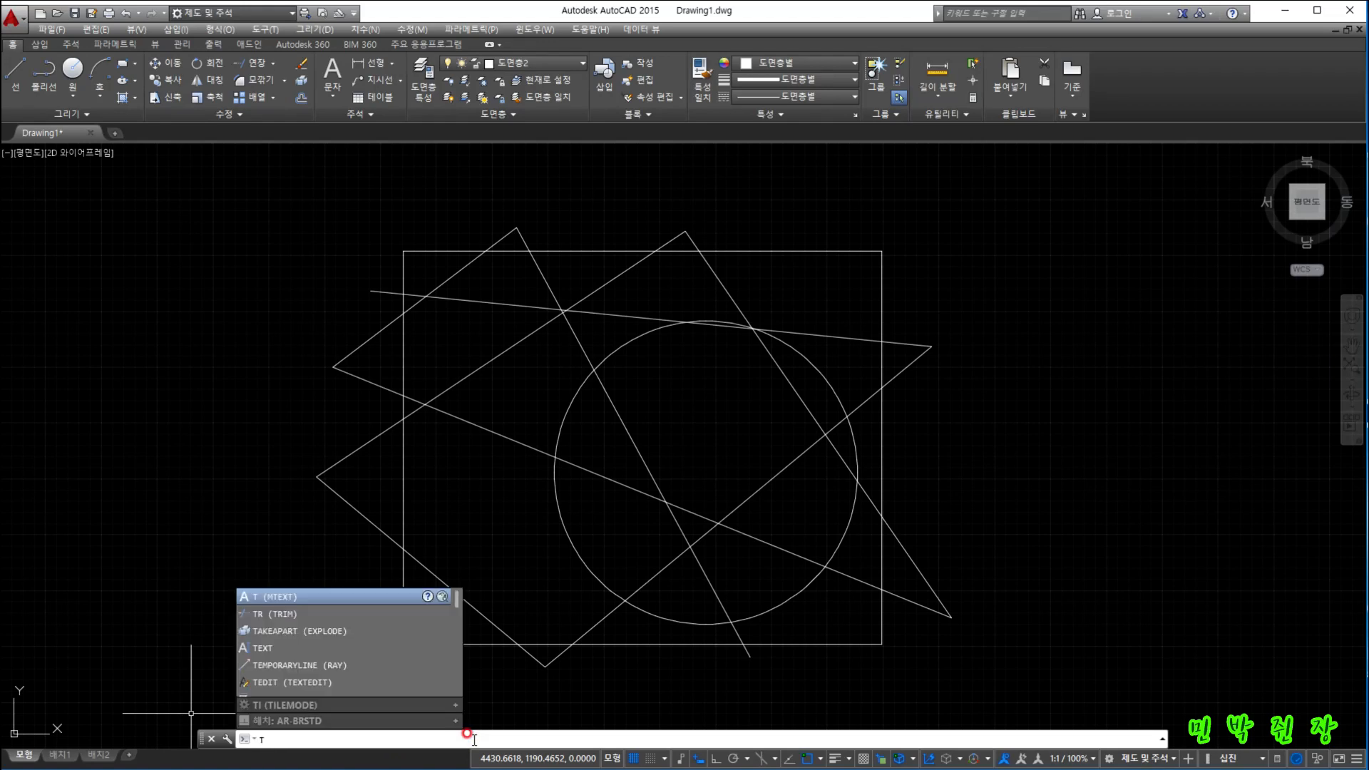
key(BackSpace)
text(t)
key(BackSpace)
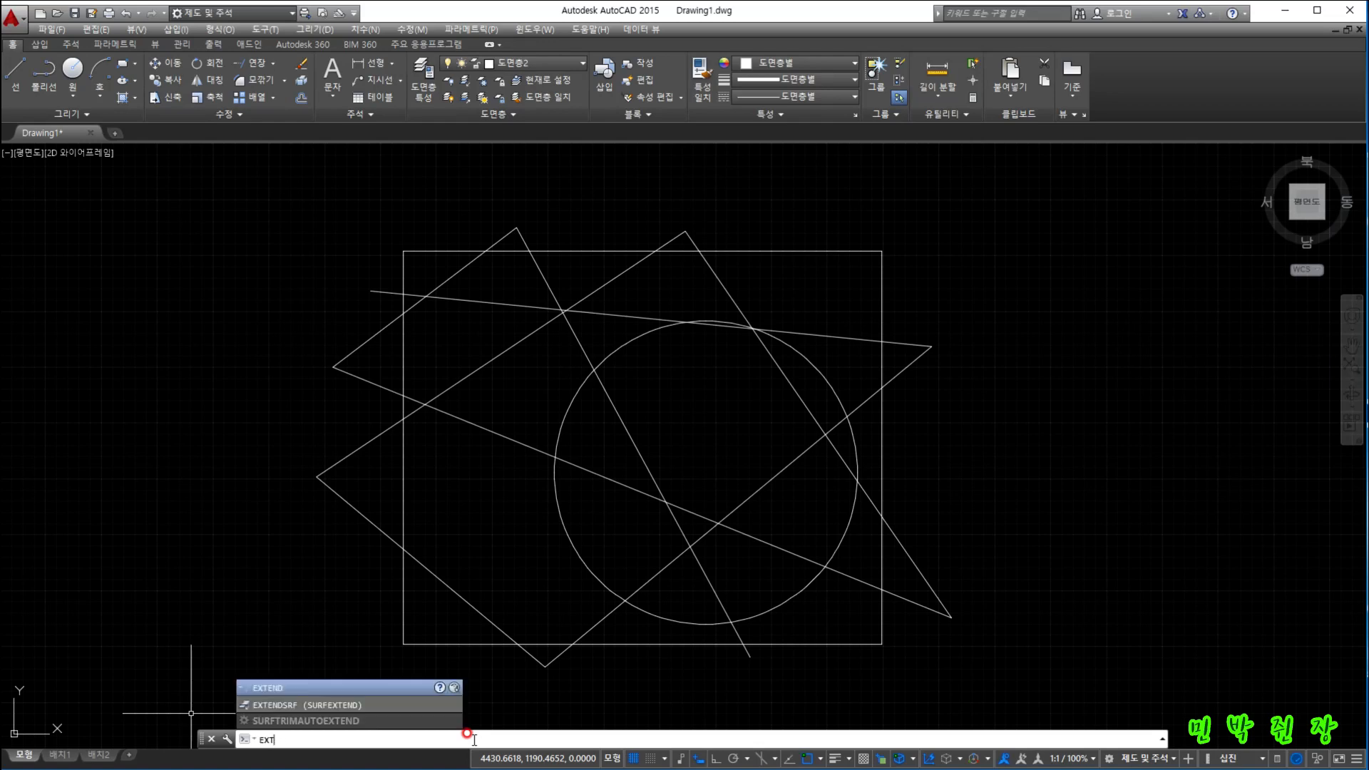
key(BackSpace)
key(Return)
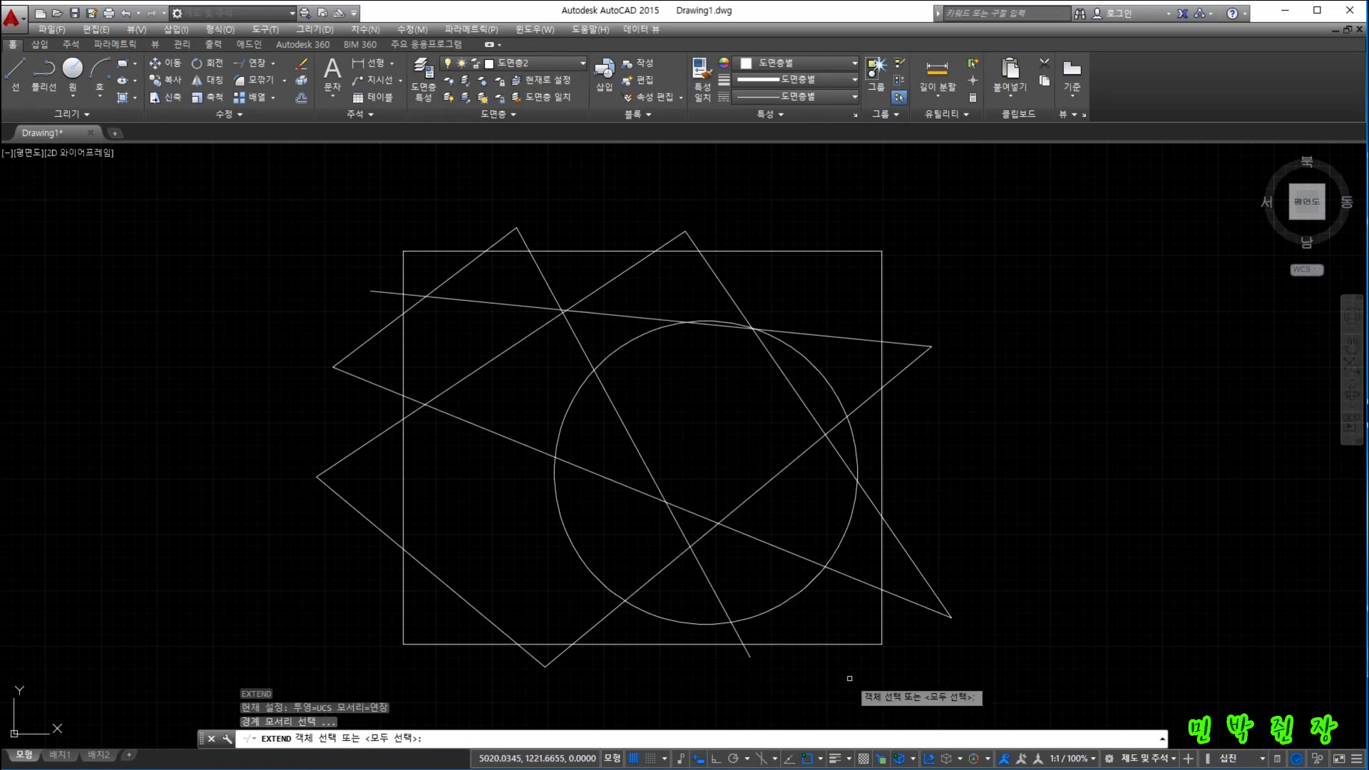
key(Return)
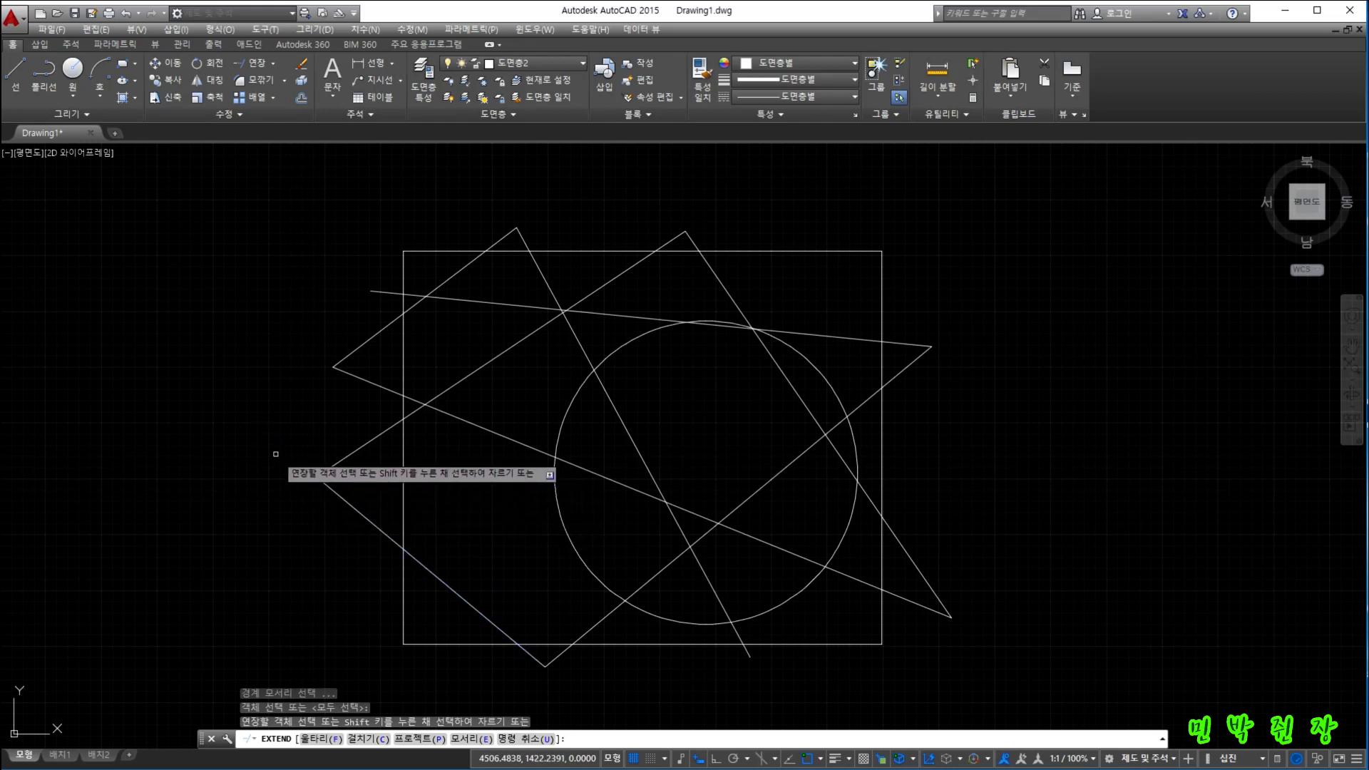
click(349, 502)
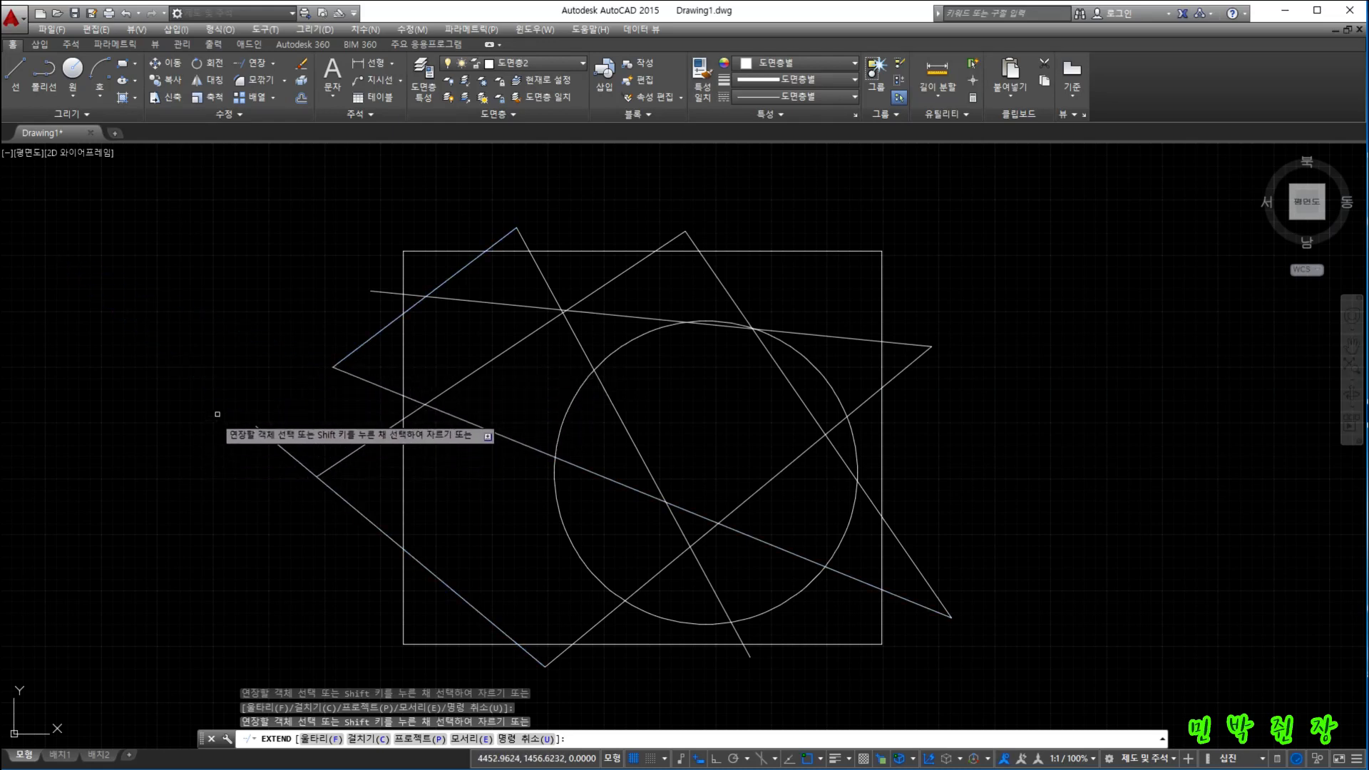
Extend the lower-left line's upper end to the implied extensions of the upper near-horizontal line and the rectangle's top side.
click(283, 451)
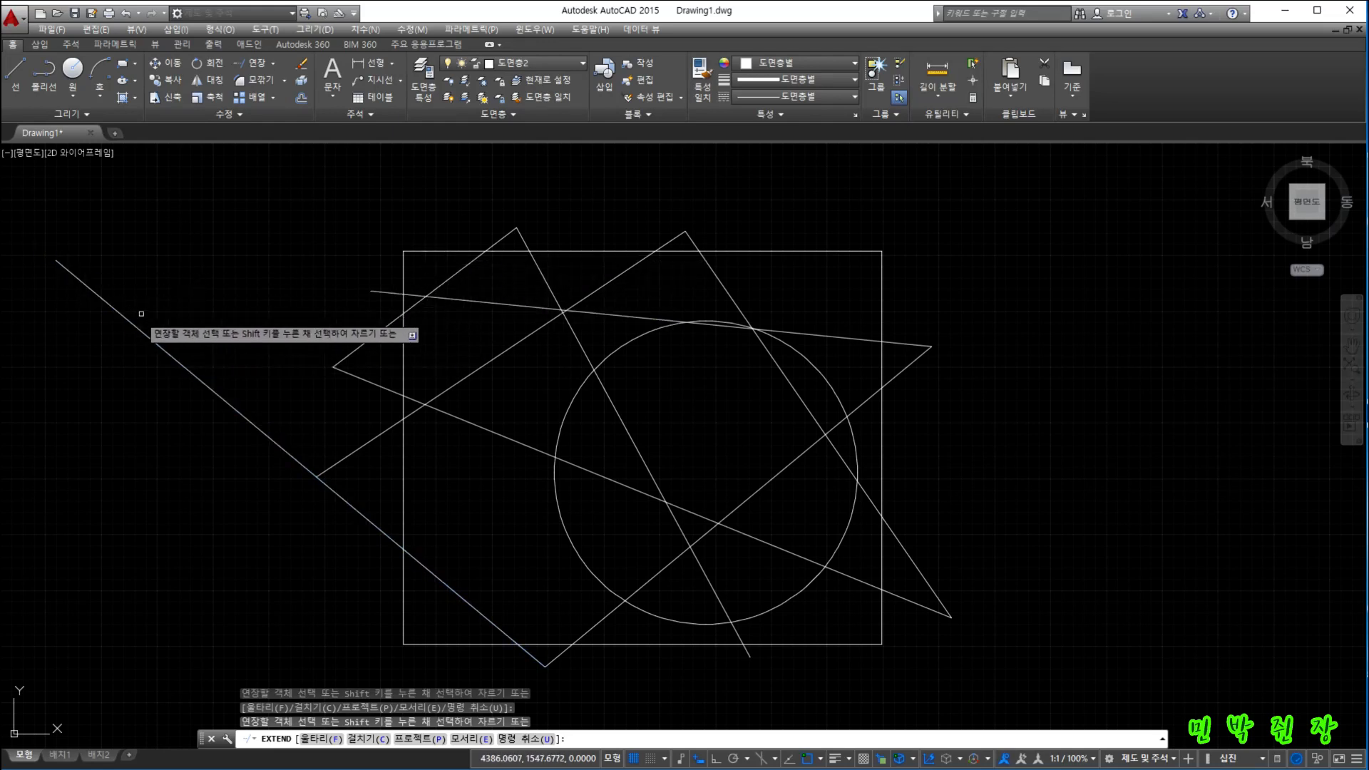
click(67, 270)
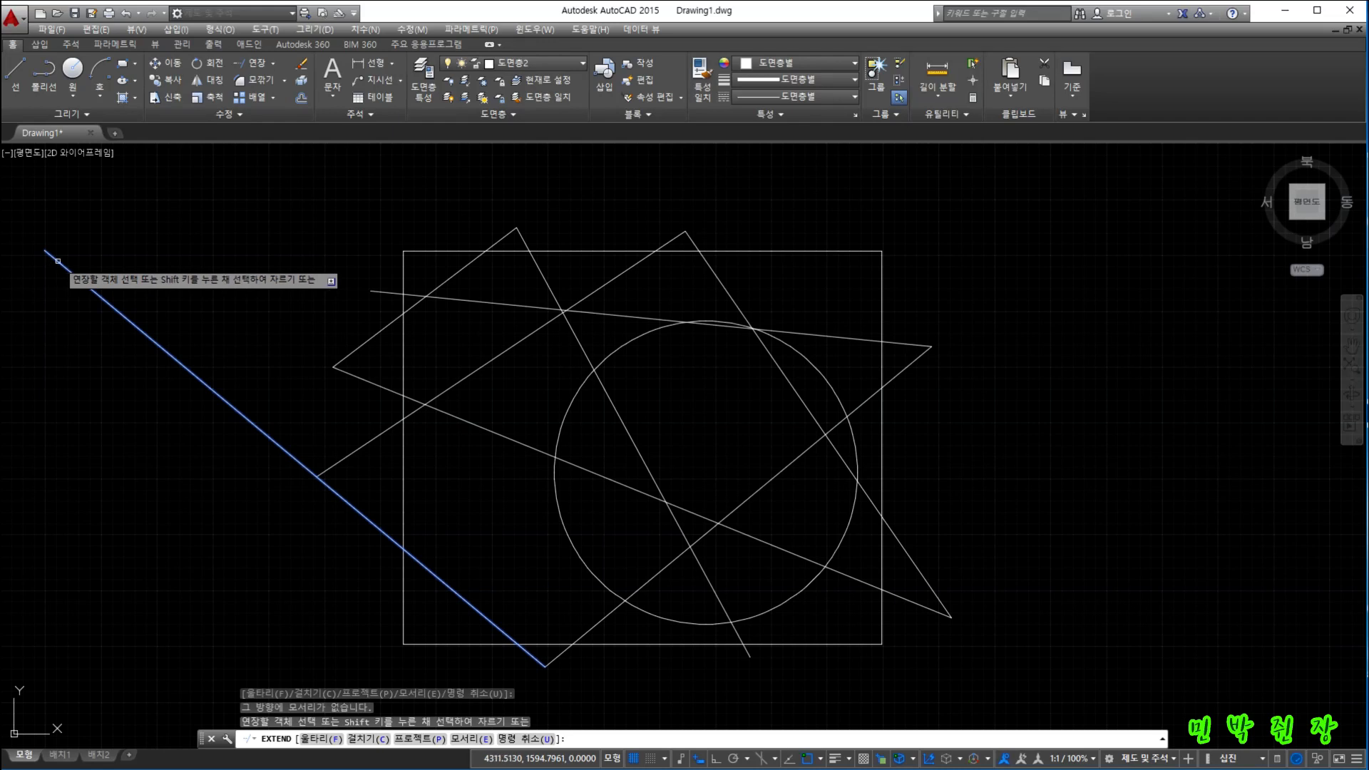
scroll(114, 360, down, 6)
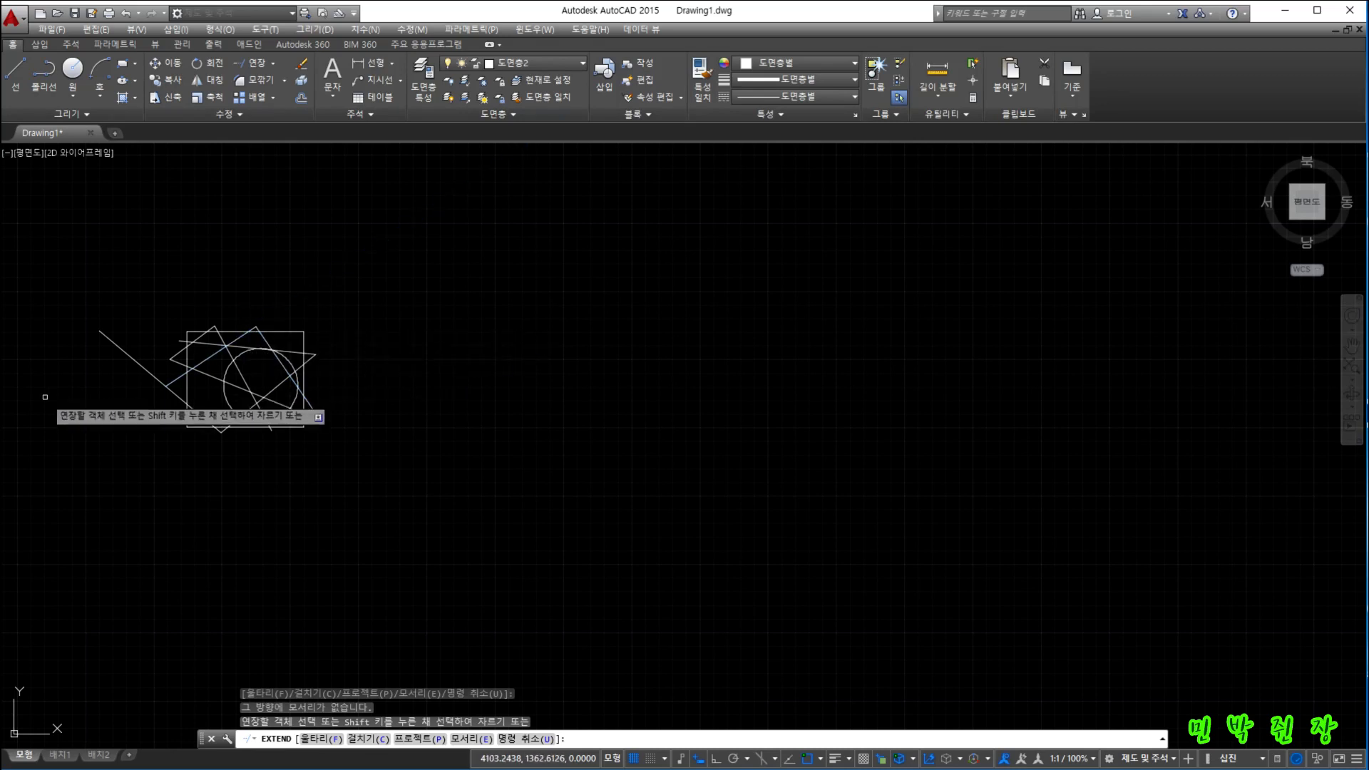
click(131, 362)
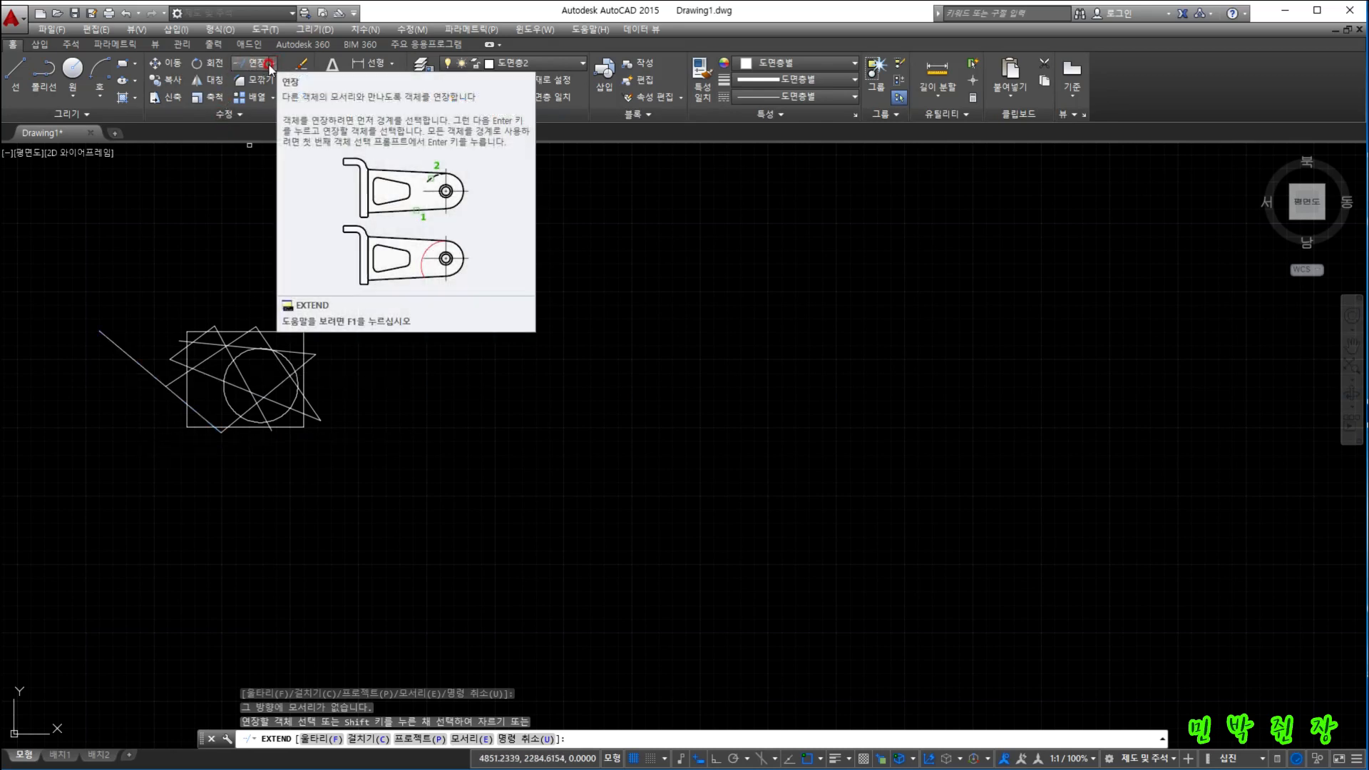
key(Escape)
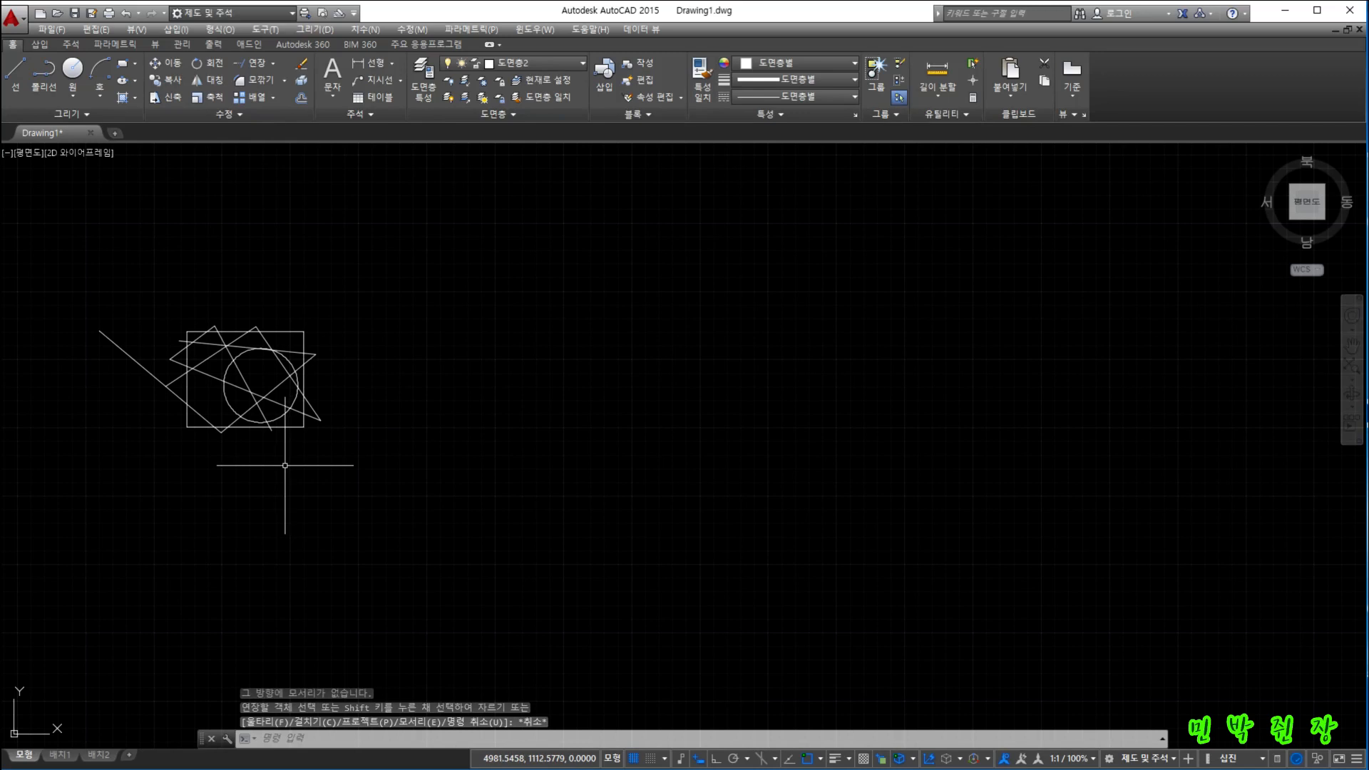
Using Extend's trim mode with all objects as boundaries, cut the lower-left line's upper end back to its corner with the rising diagonal.
mouse_move(284, 465)
middle_down()
mouse_move(486, 521)
mouse_move(459, 512)
mouse_move(504, 587)
middle_up()
scroll(471, 526, up, 2)
scroll(516, 606, up, 2)
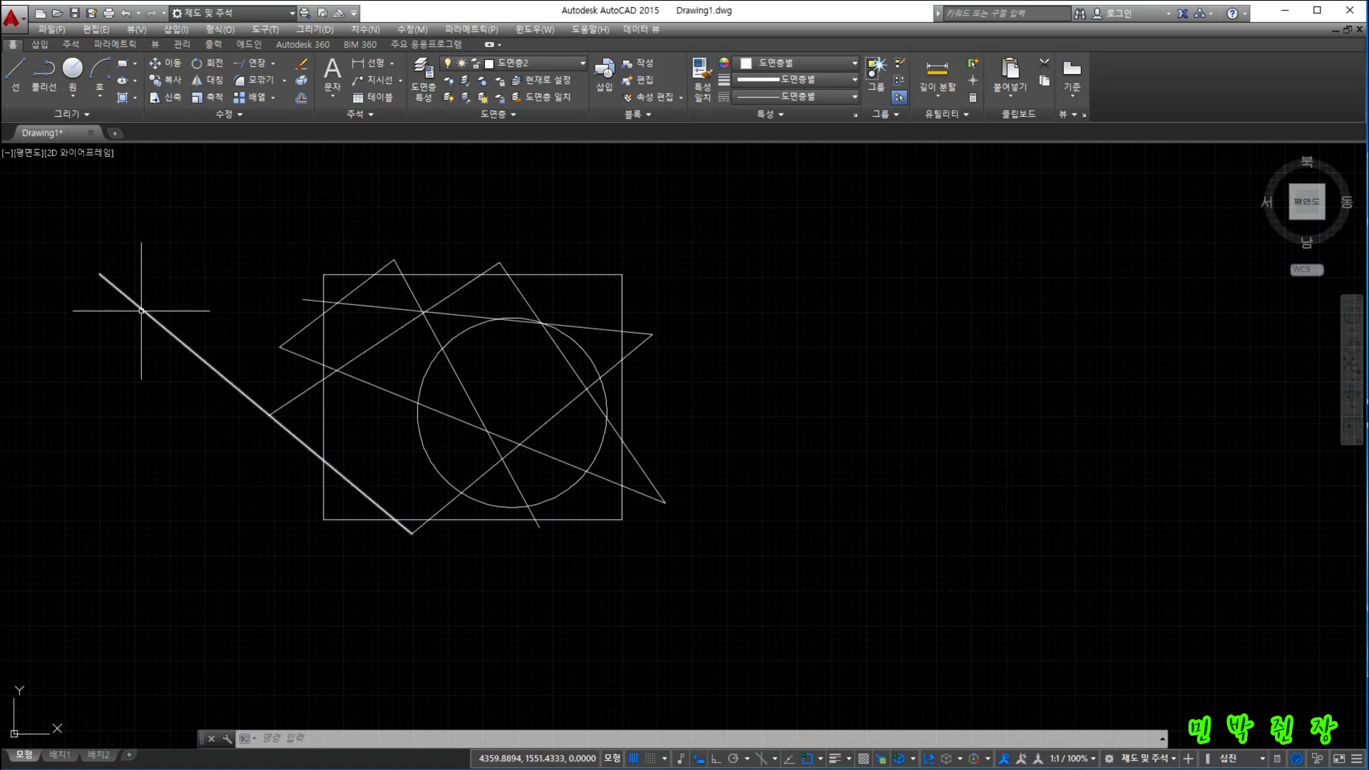
click(257, 68)
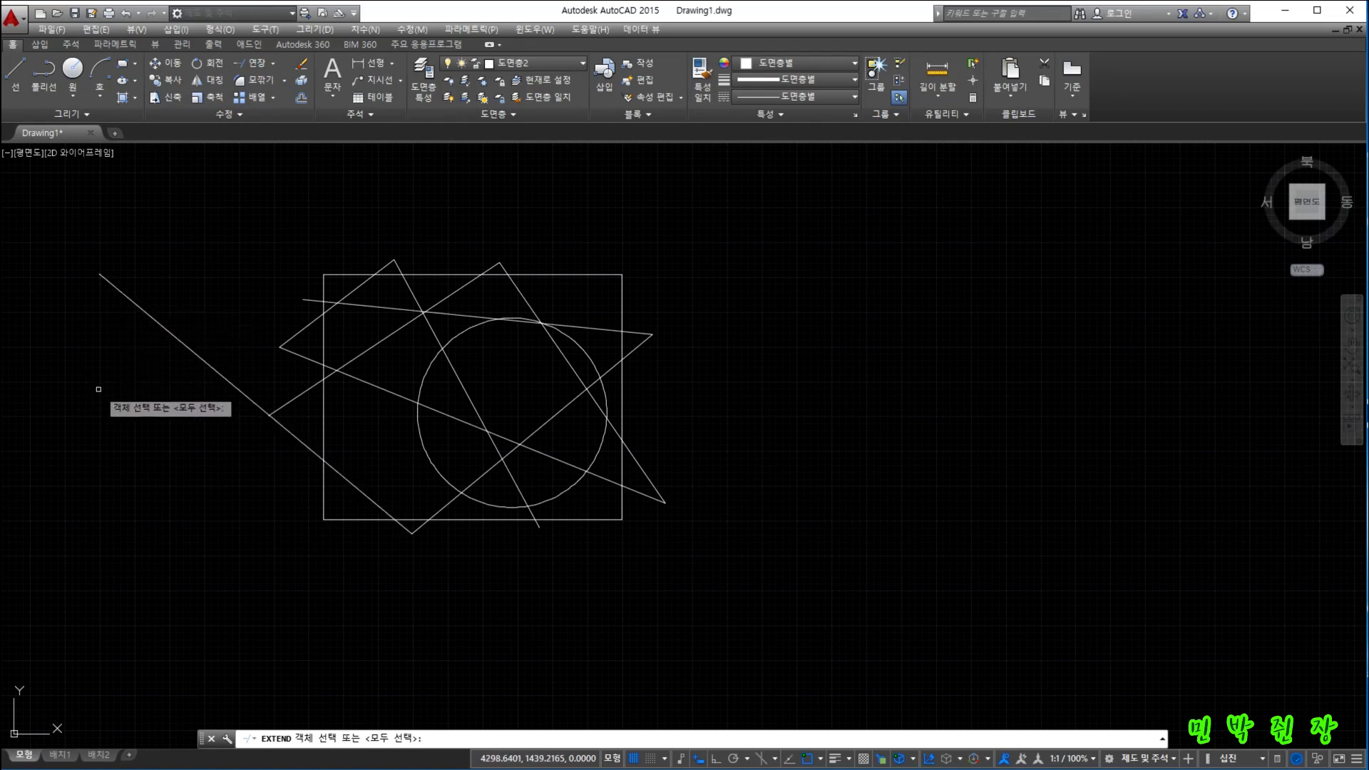
key(Escape)
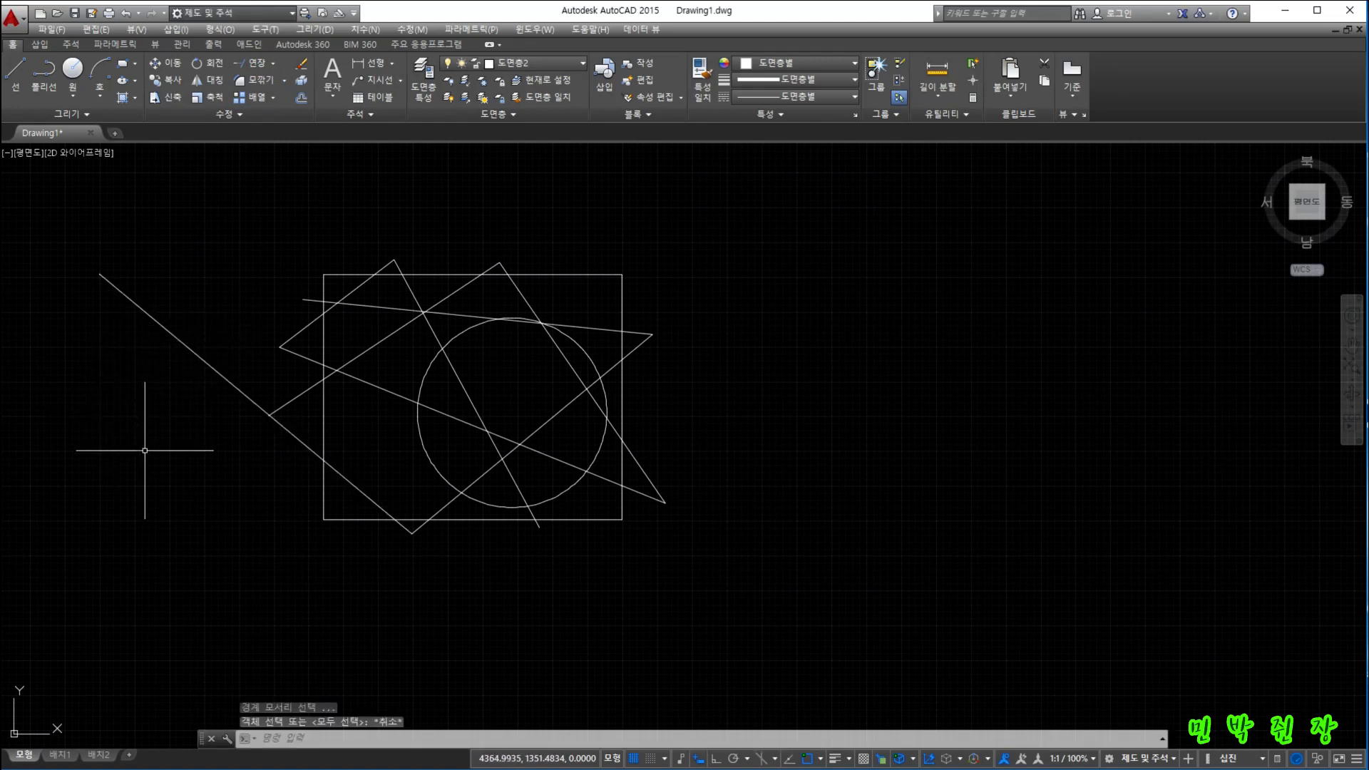
text(ex)
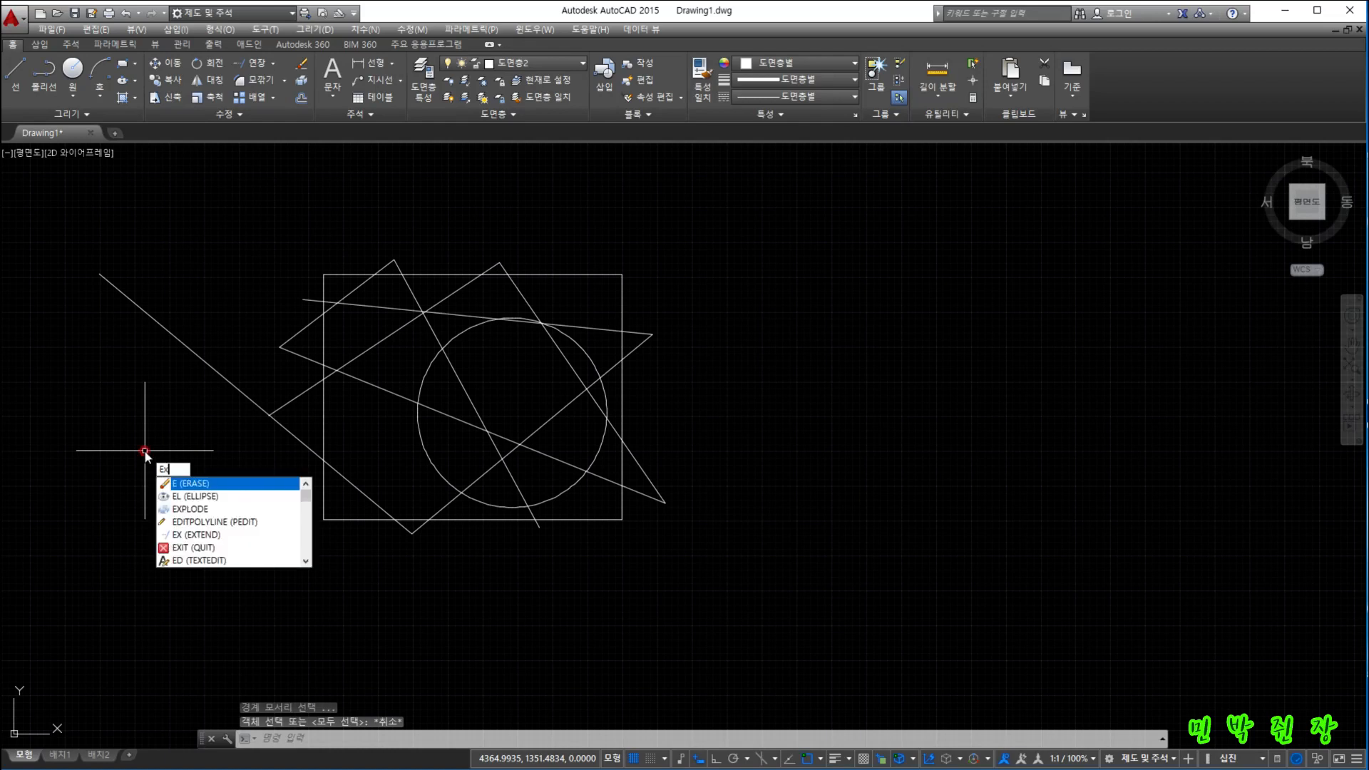
key(Return)
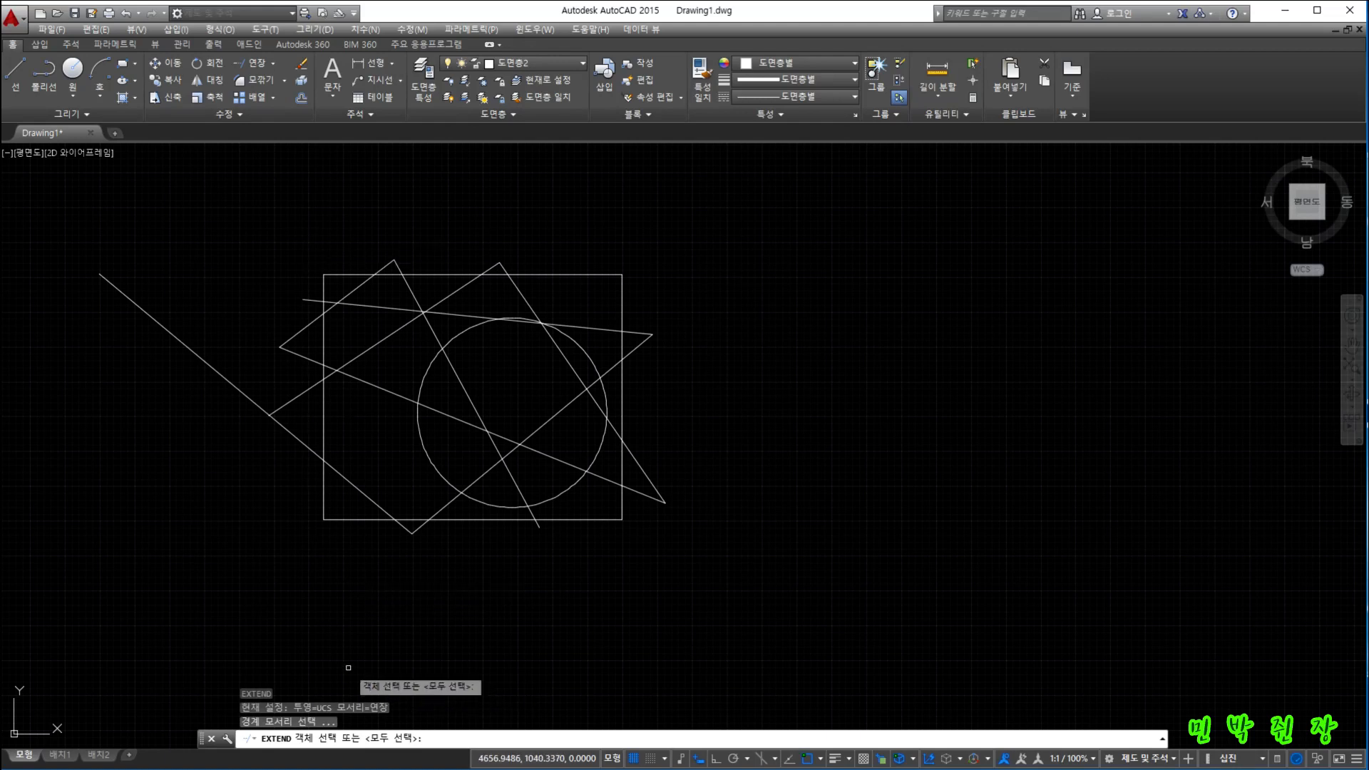
key(Return)
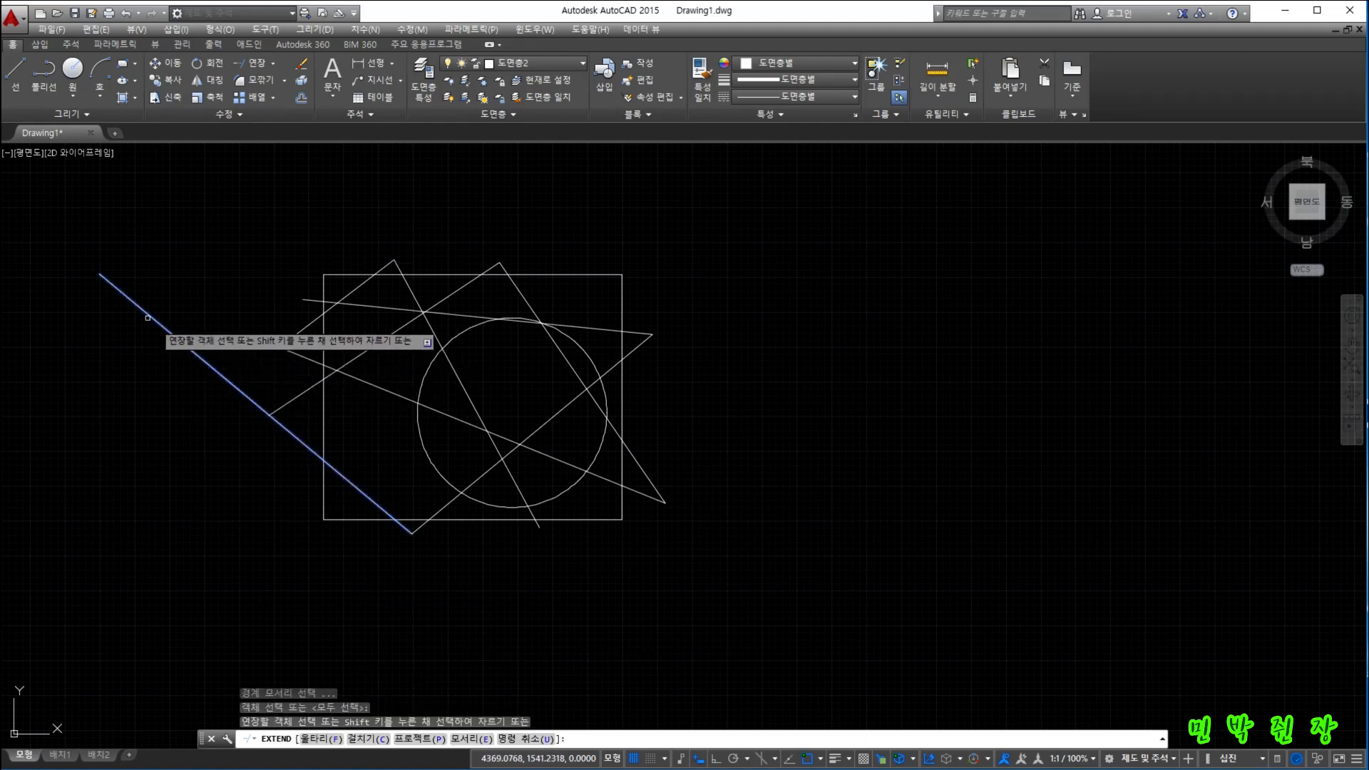
click(112, 275)
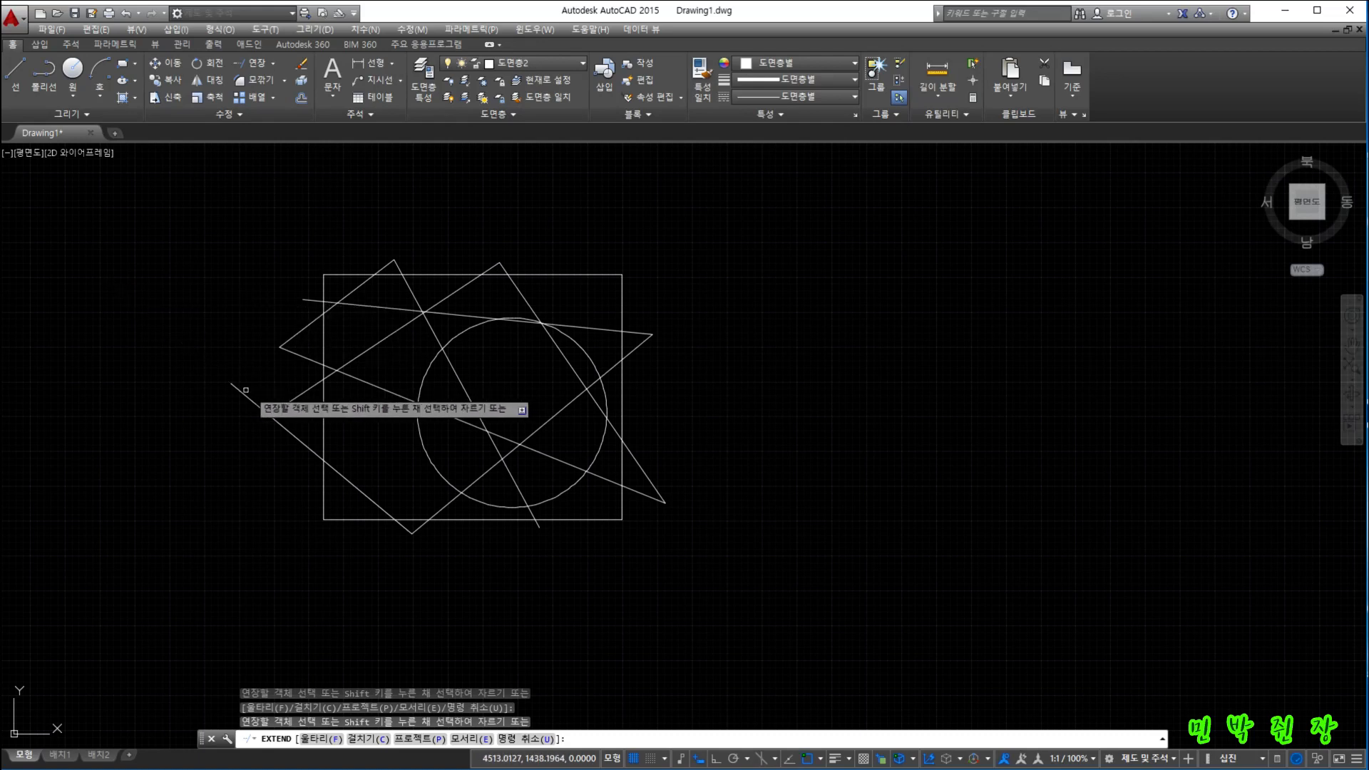
click(242, 393)
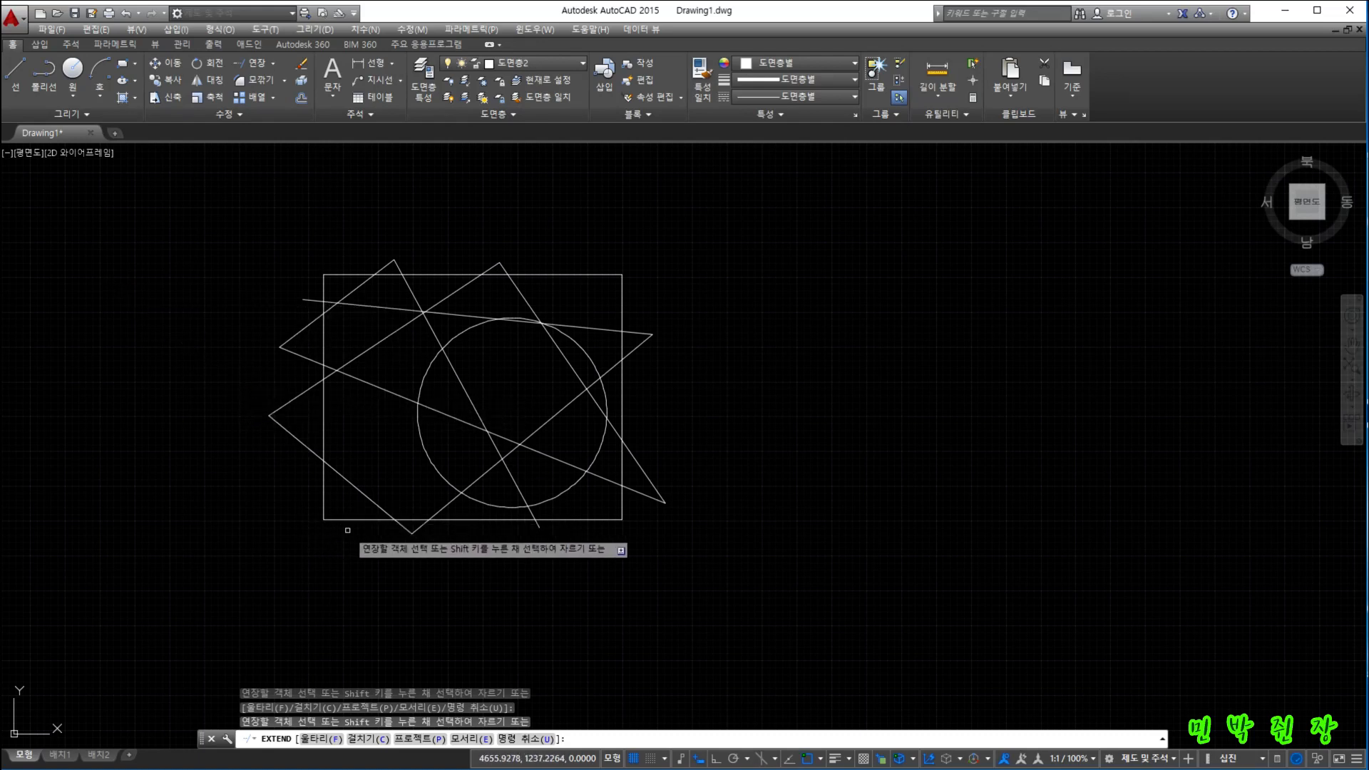
key(Escape)
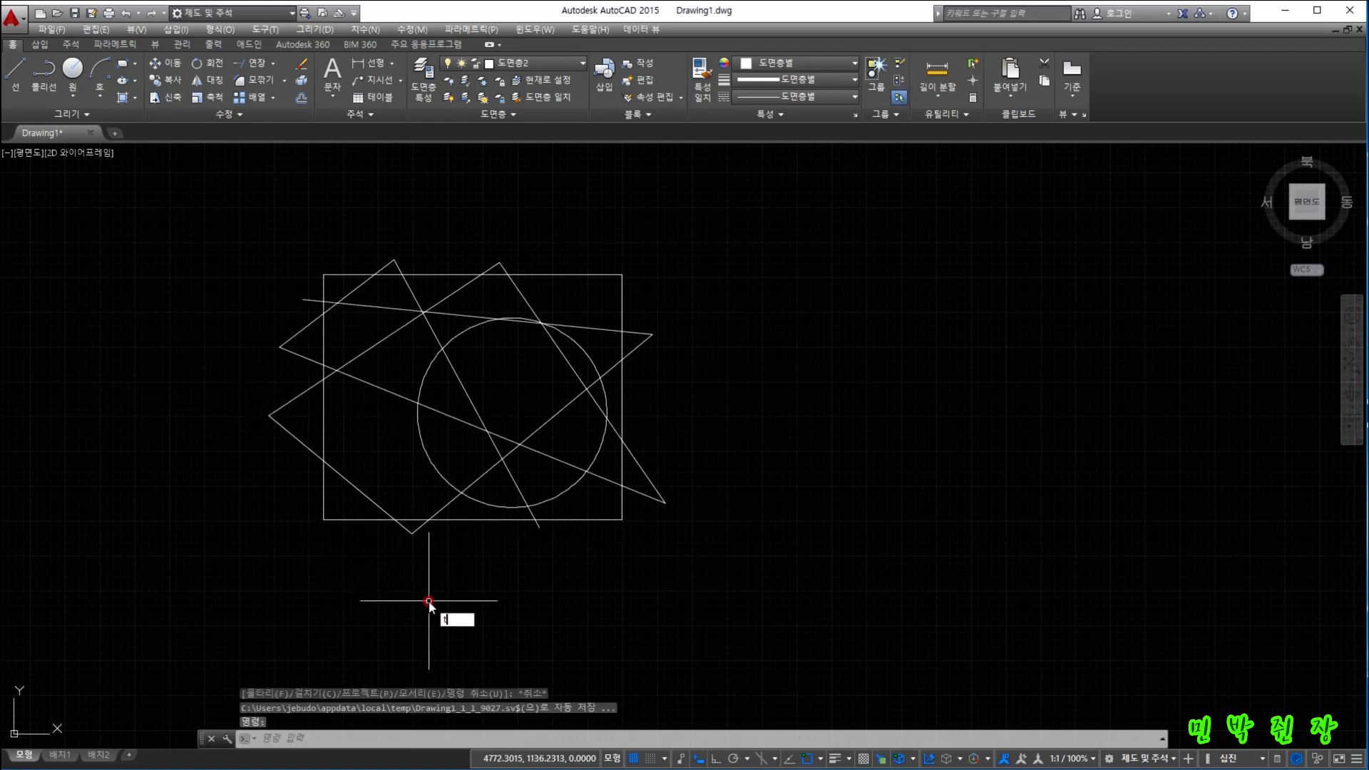
With the rectangle as cutting edge, trim the long descending diagonal inside it, and extend its outer lower-right piece back to the rectangle's left side.
key(Return)
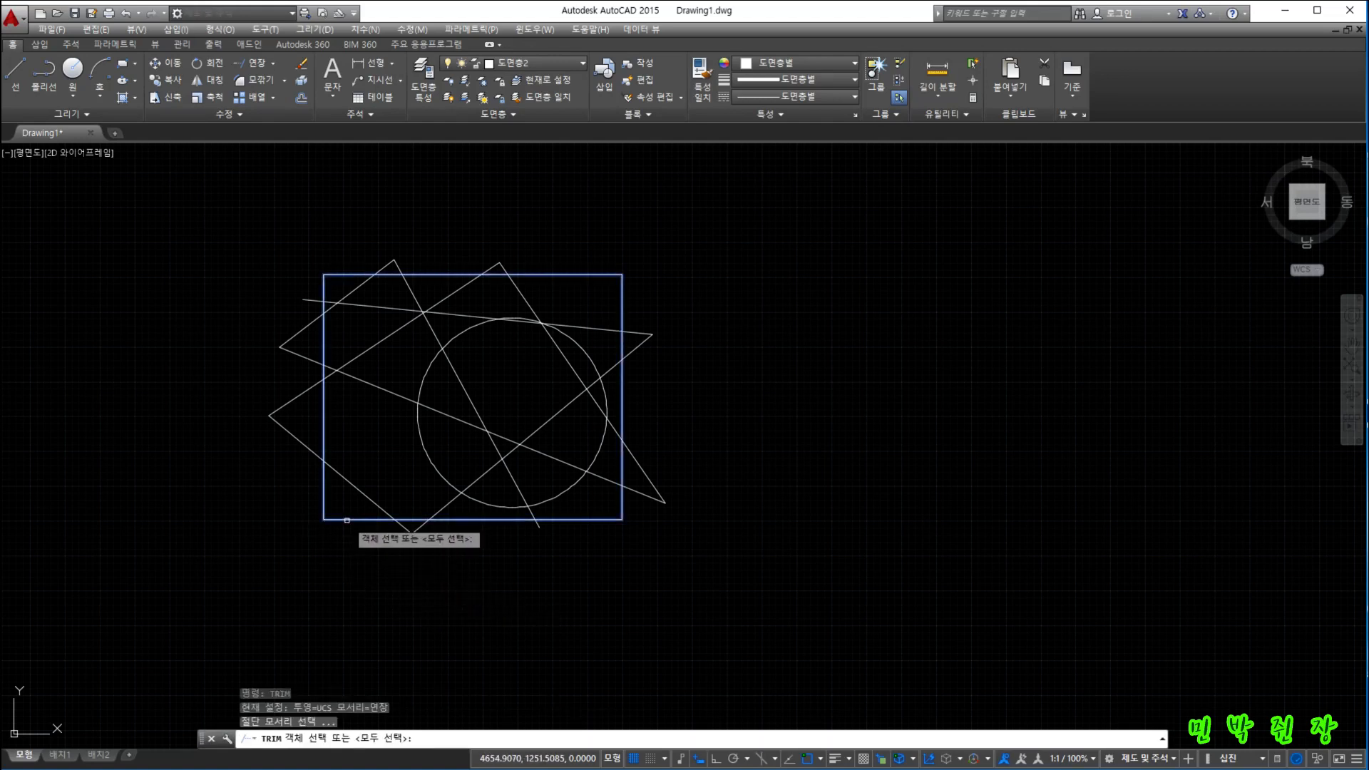
click(346, 520)
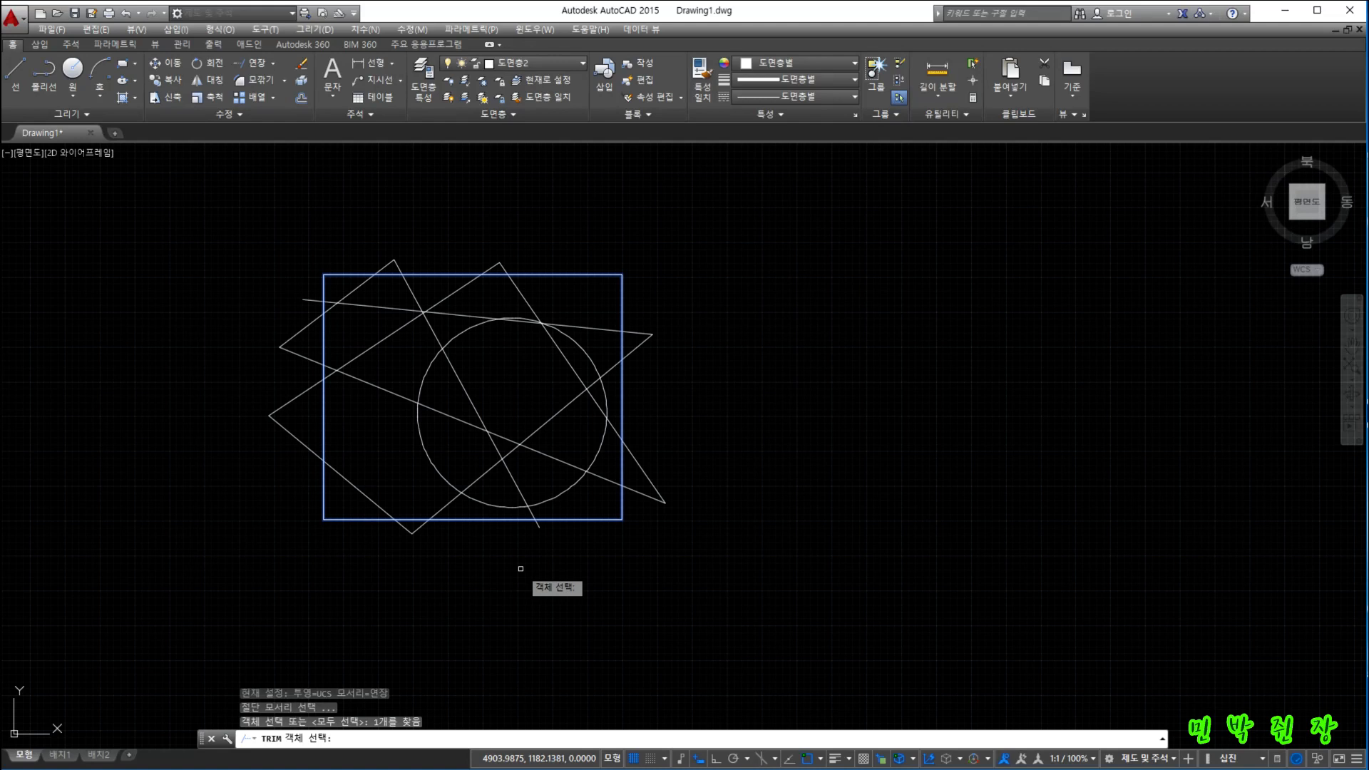
key(Return)
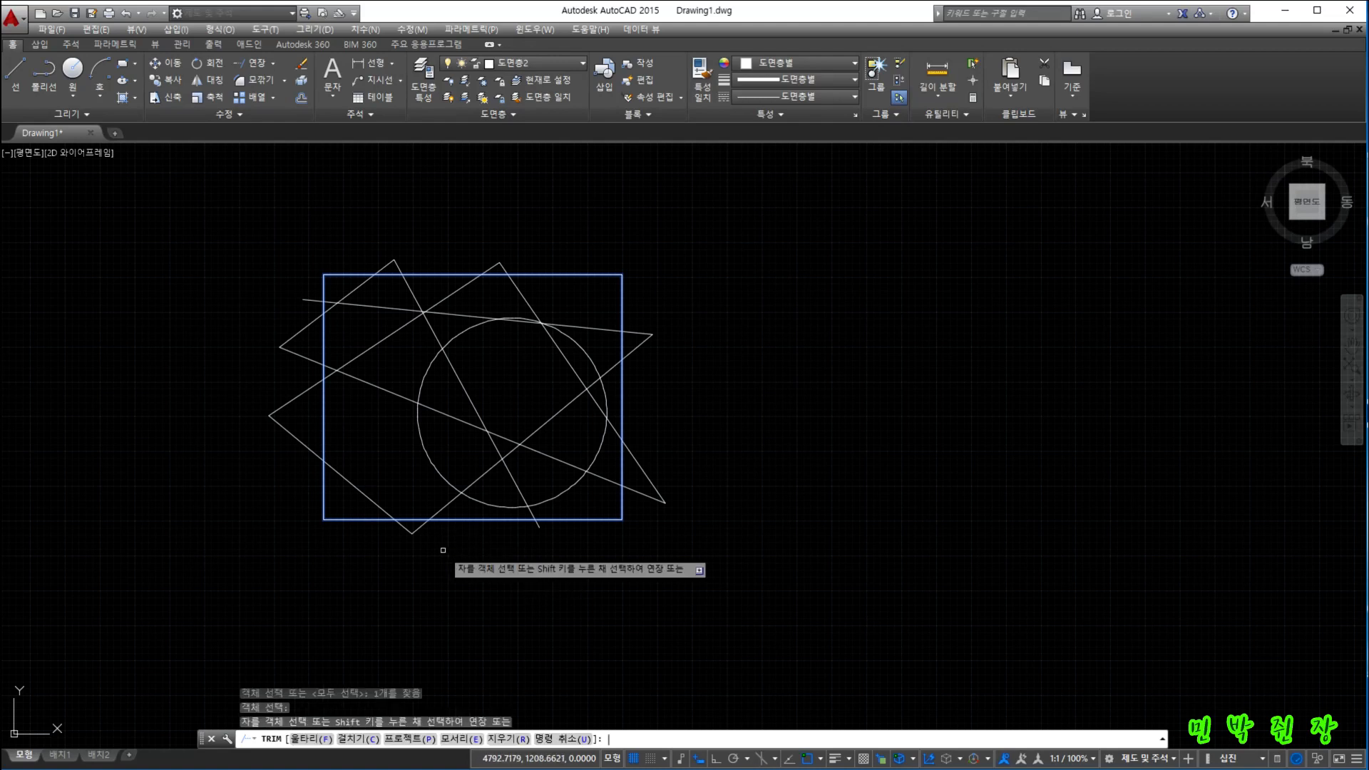
click(369, 384)
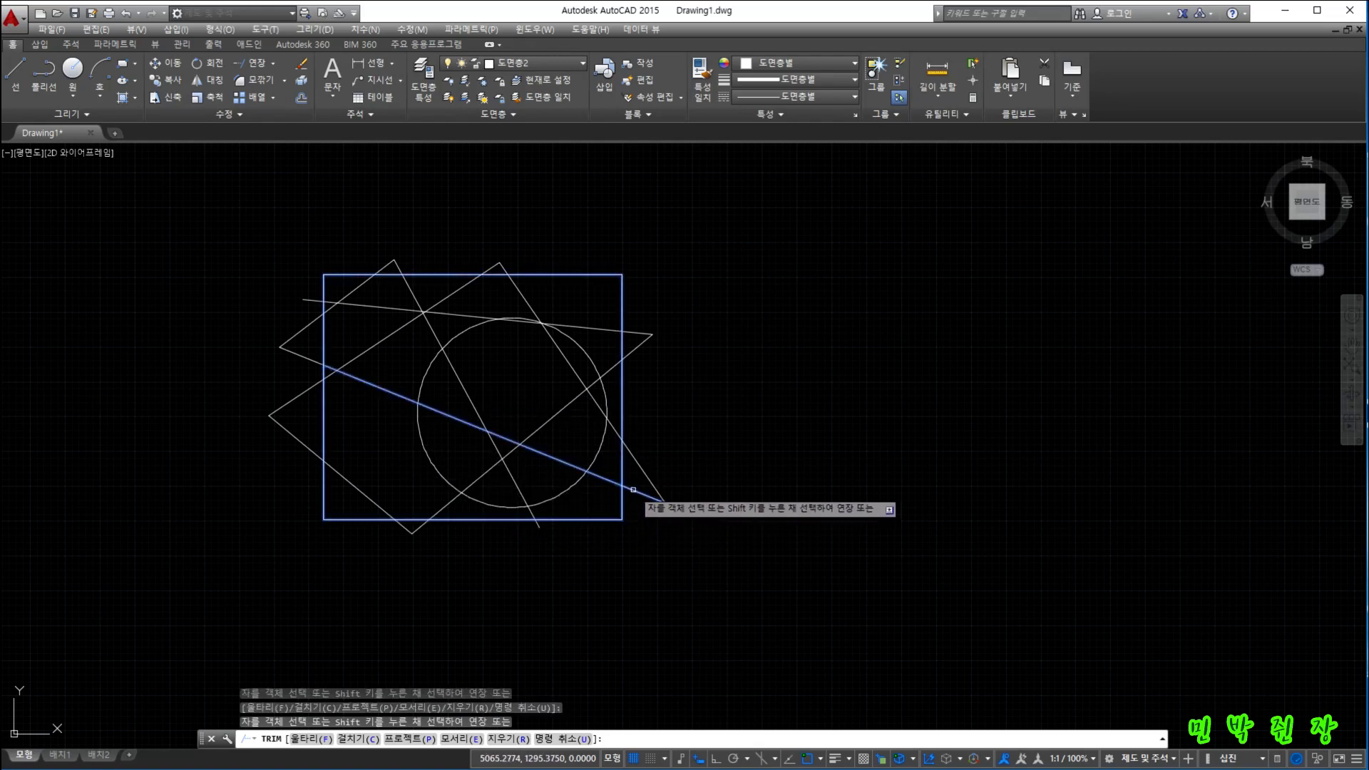
click(634, 491)
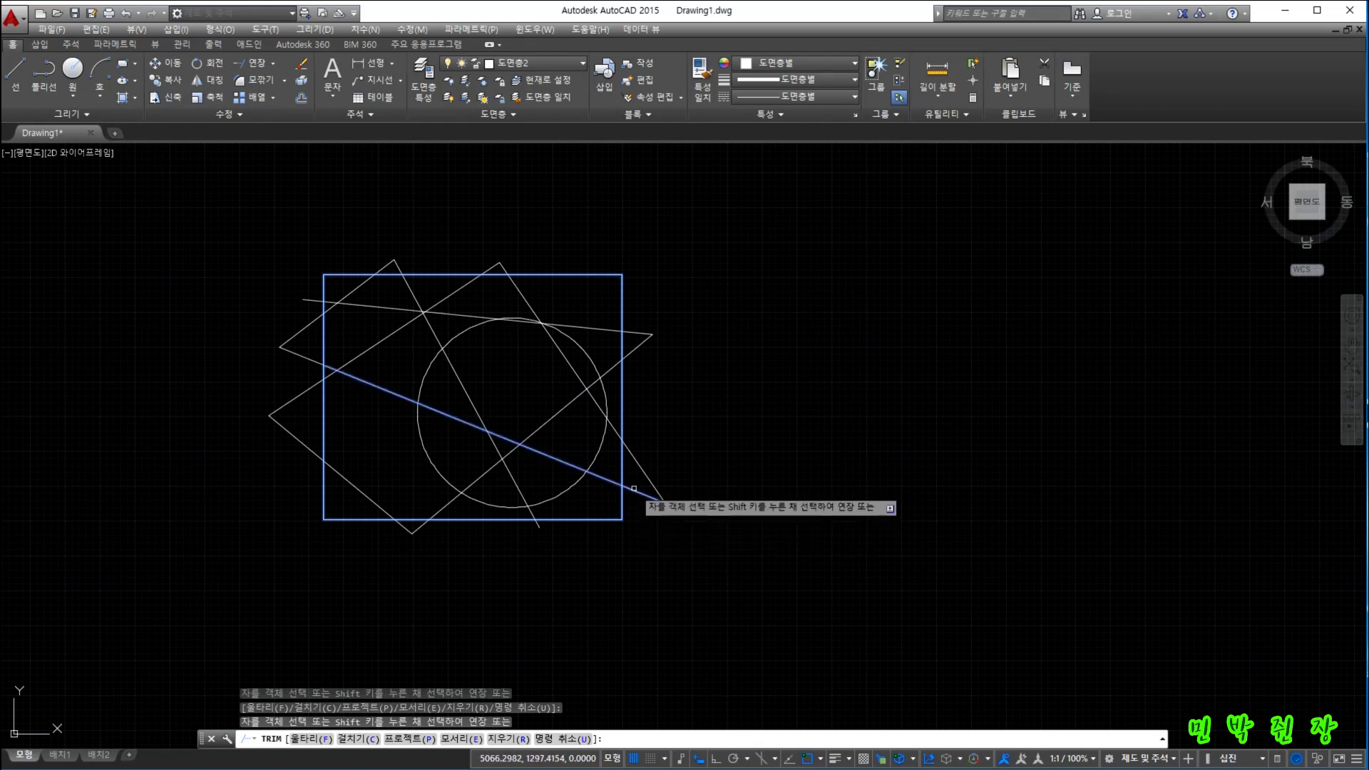
shift+click(633, 489)
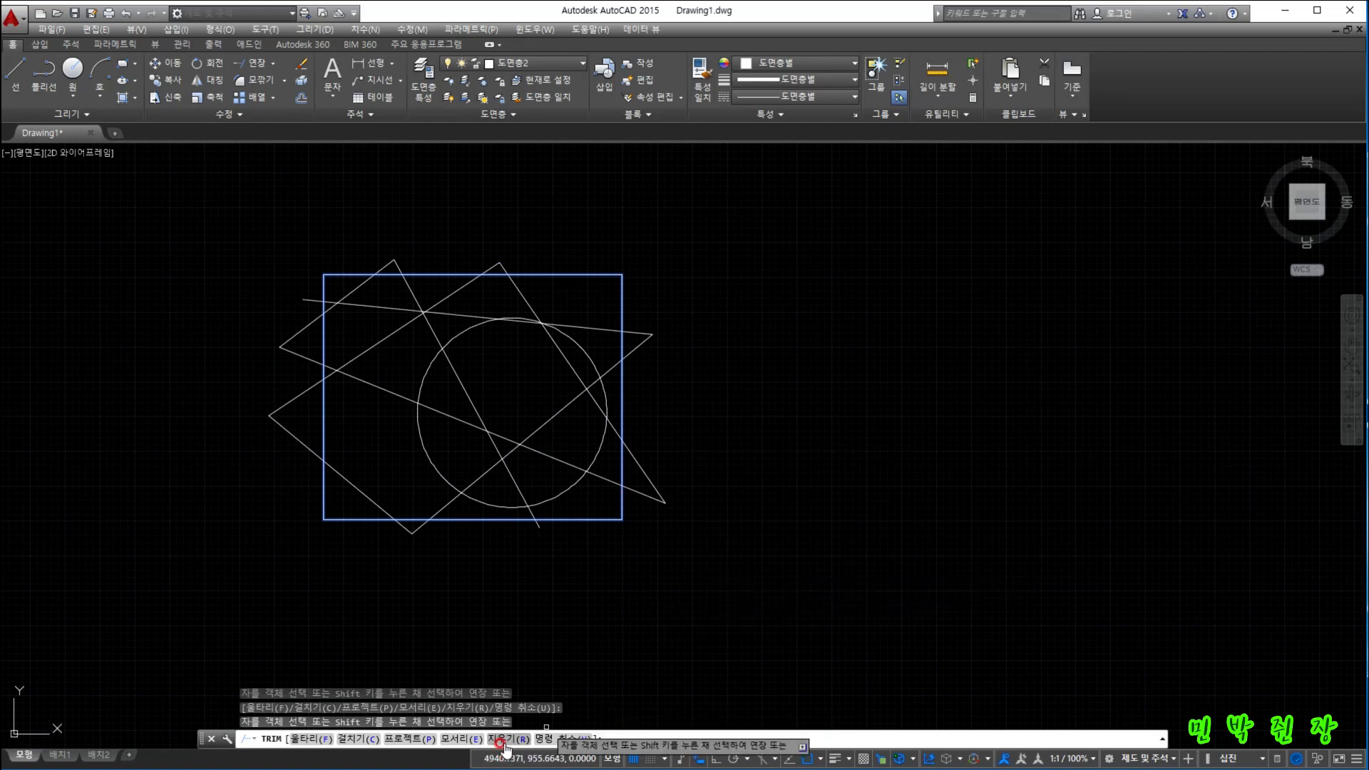
key(Escape)
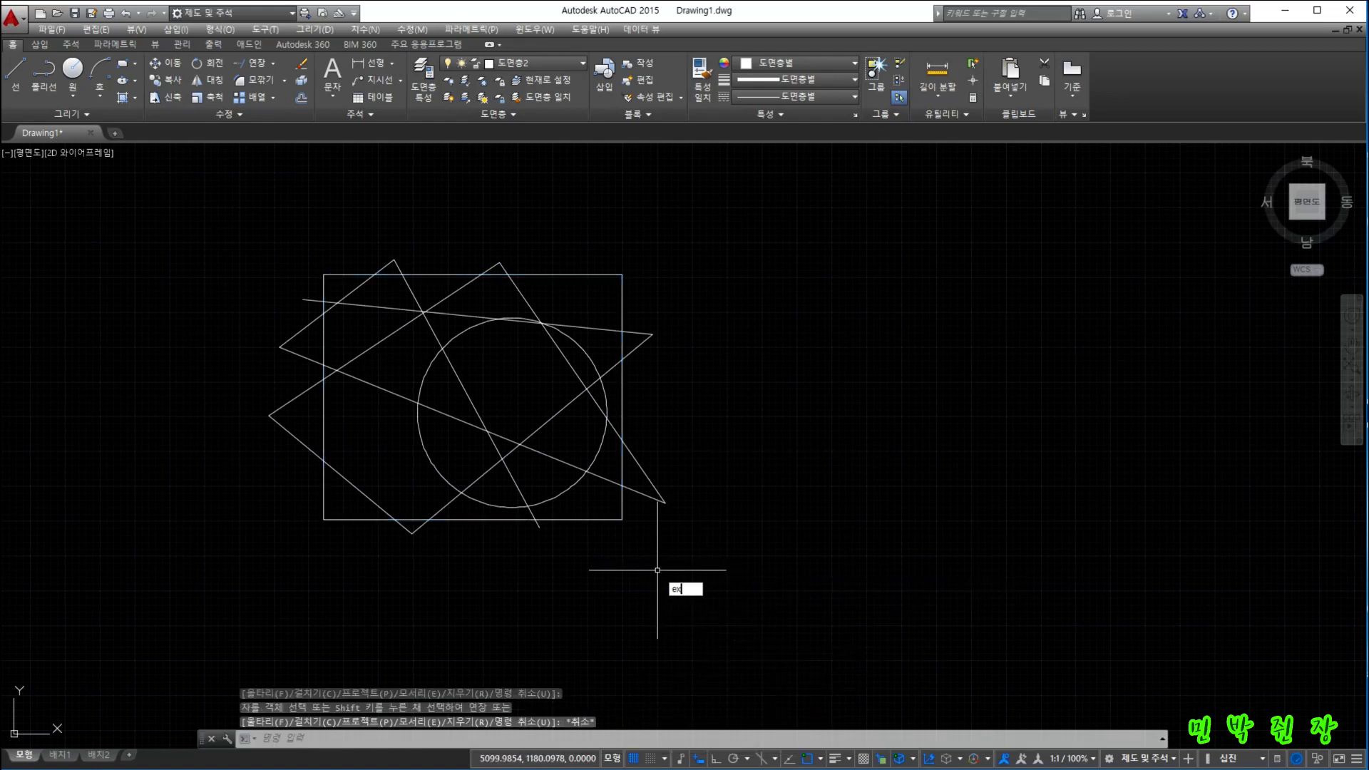
Try to extend the lines crossing near the rectangle's left side with a fence, using all objects as boundary edges.
text(ex)
key(Return)
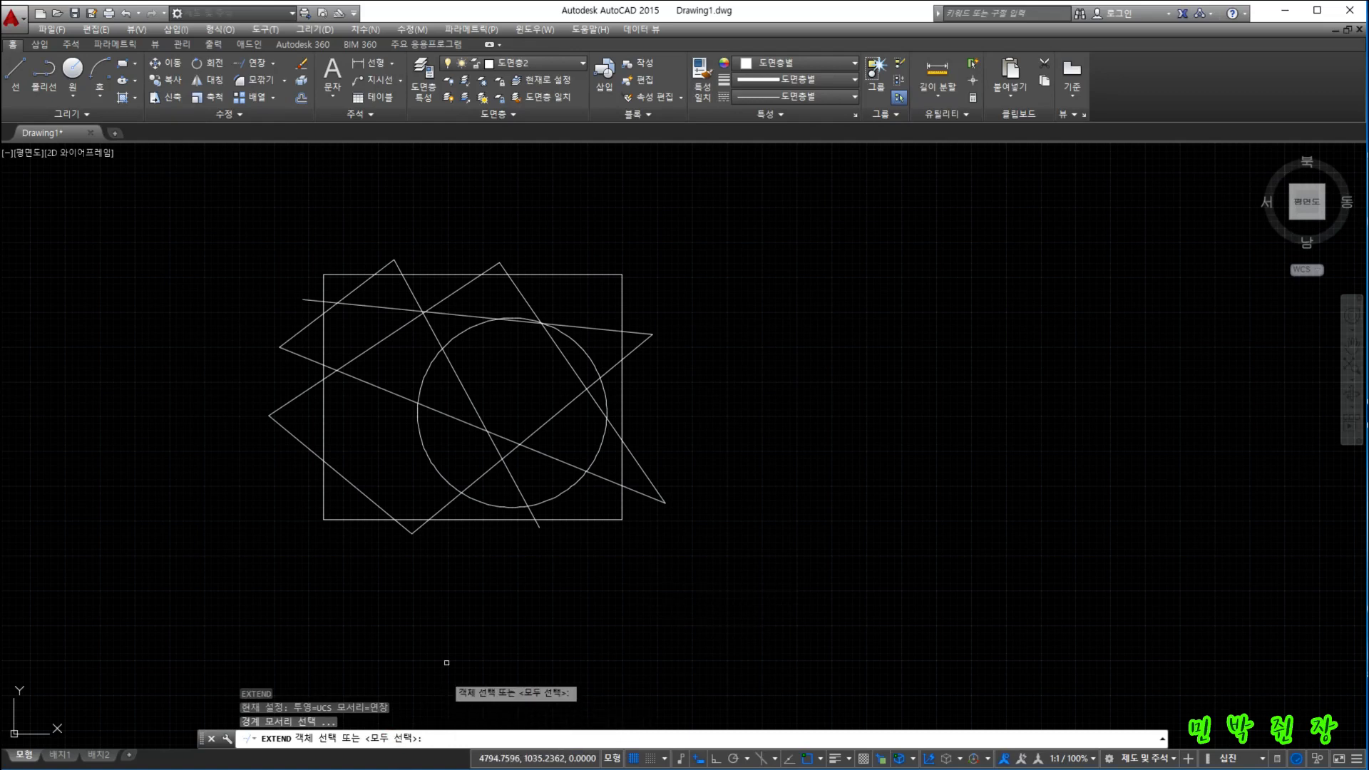
click(462, 624)
click(454, 632)
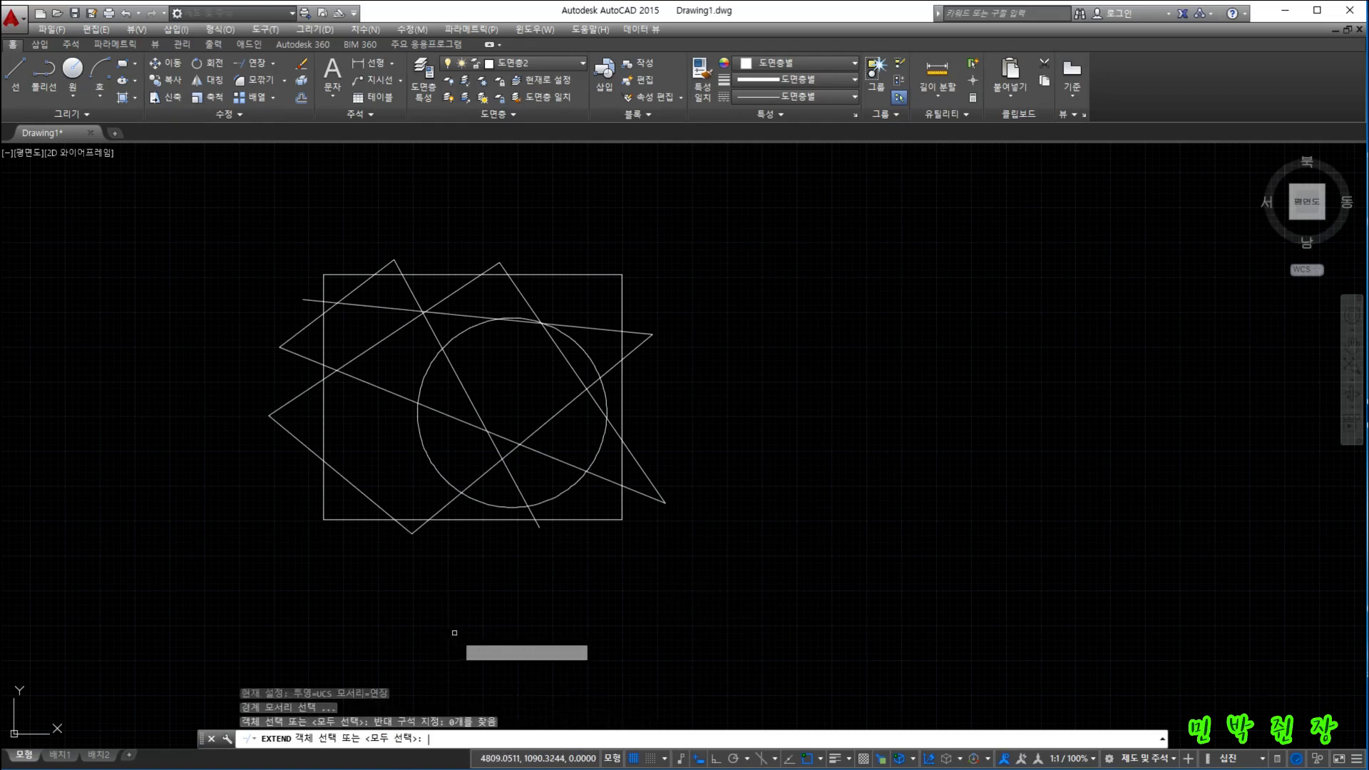
key(Return)
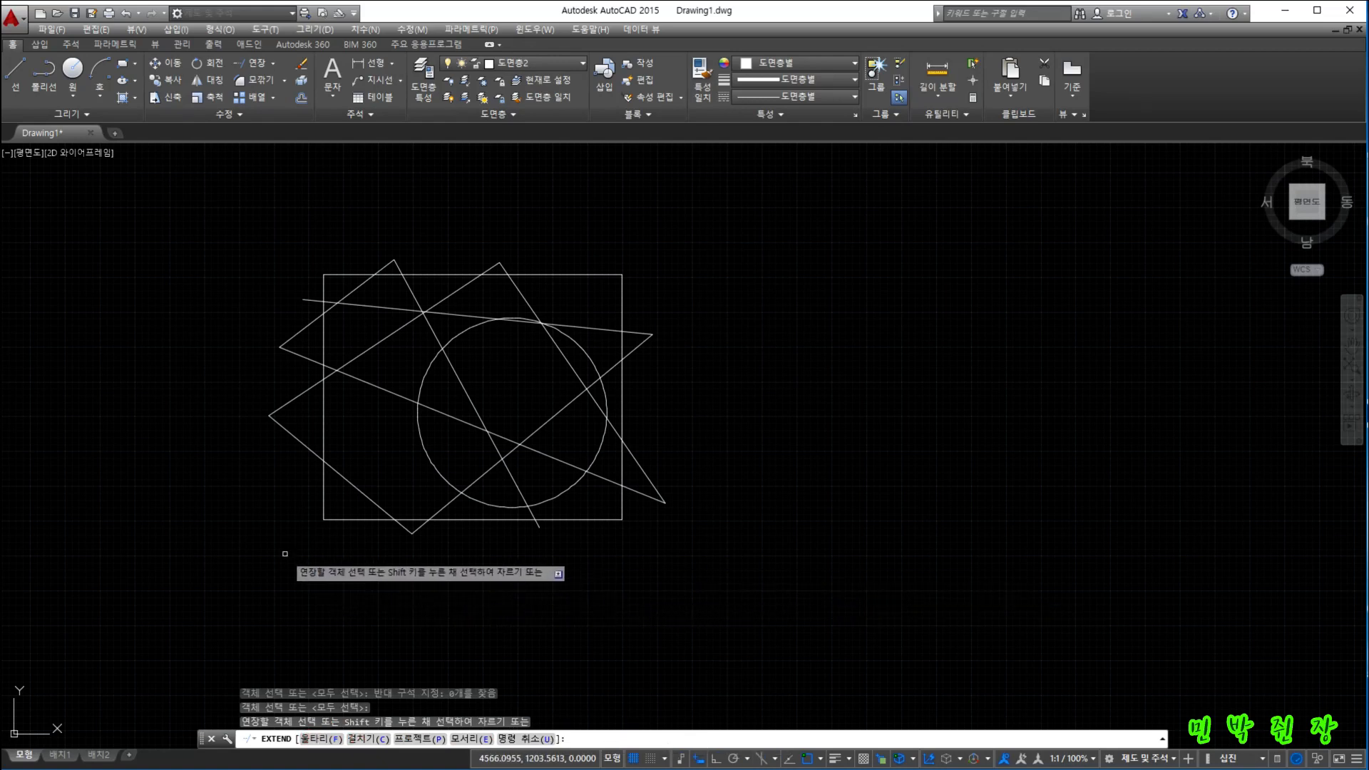
key(Return)
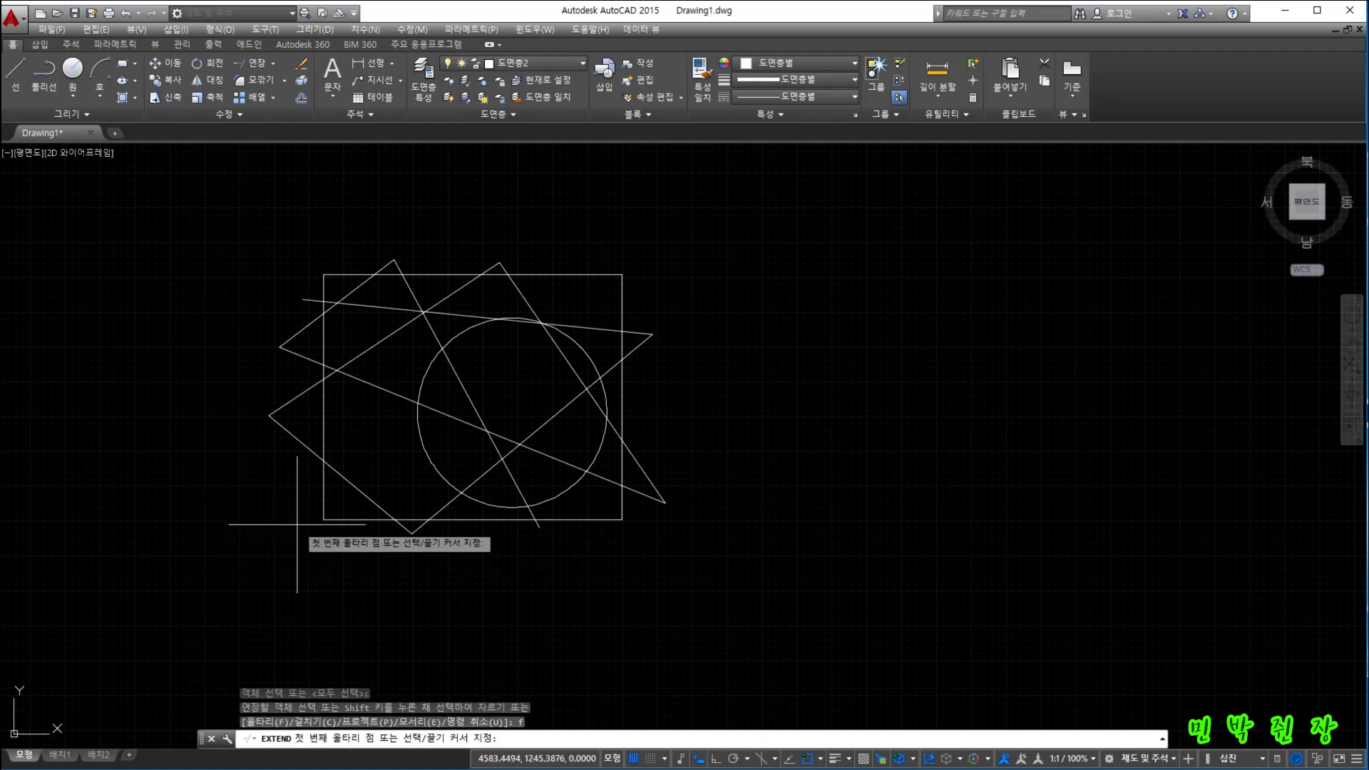
click(297, 524)
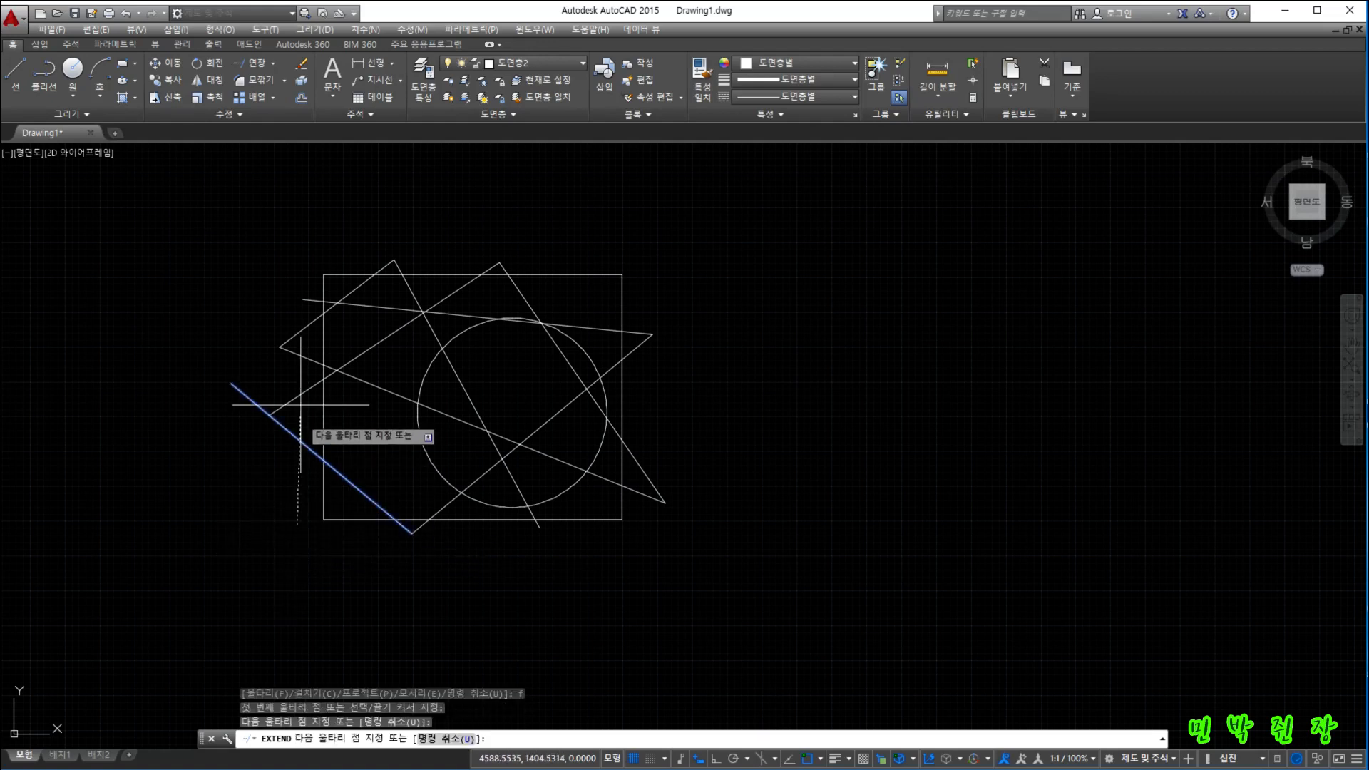
click(305, 232)
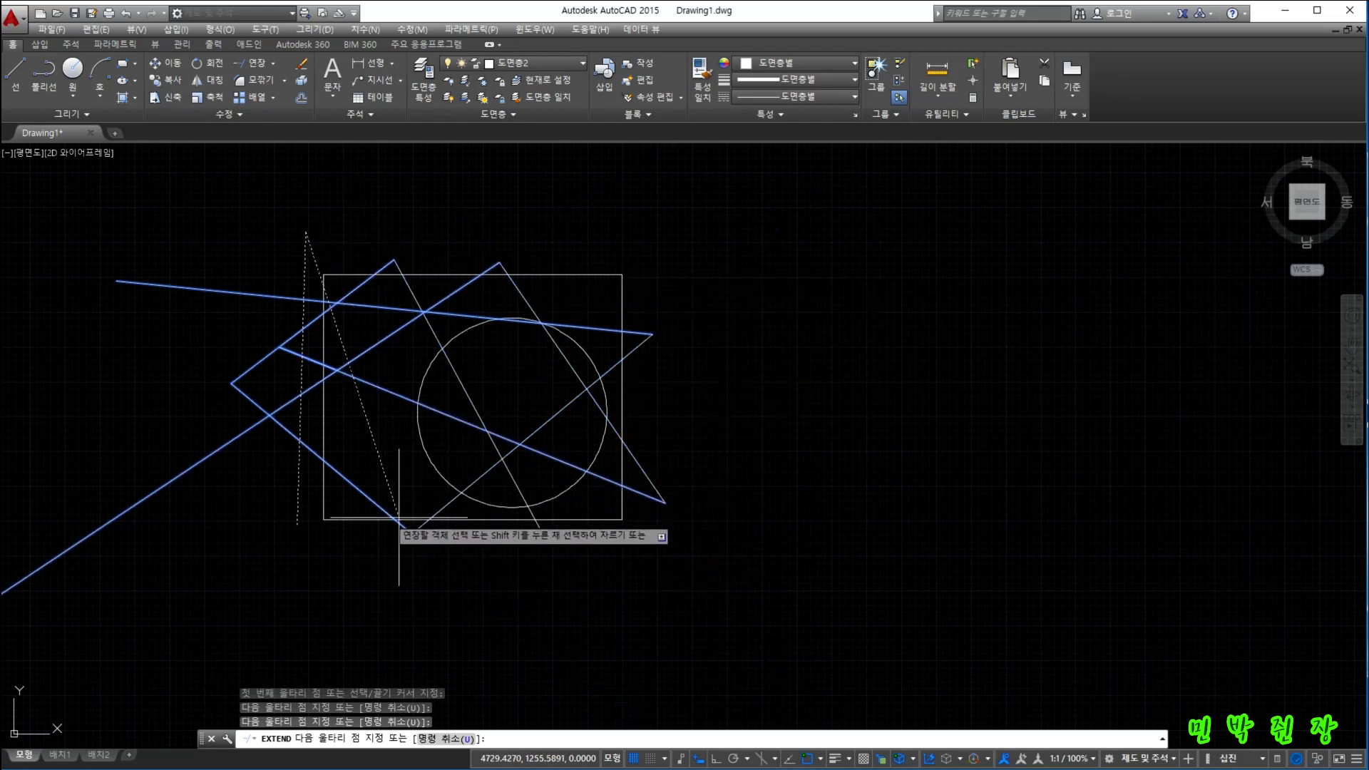
key(Escape)
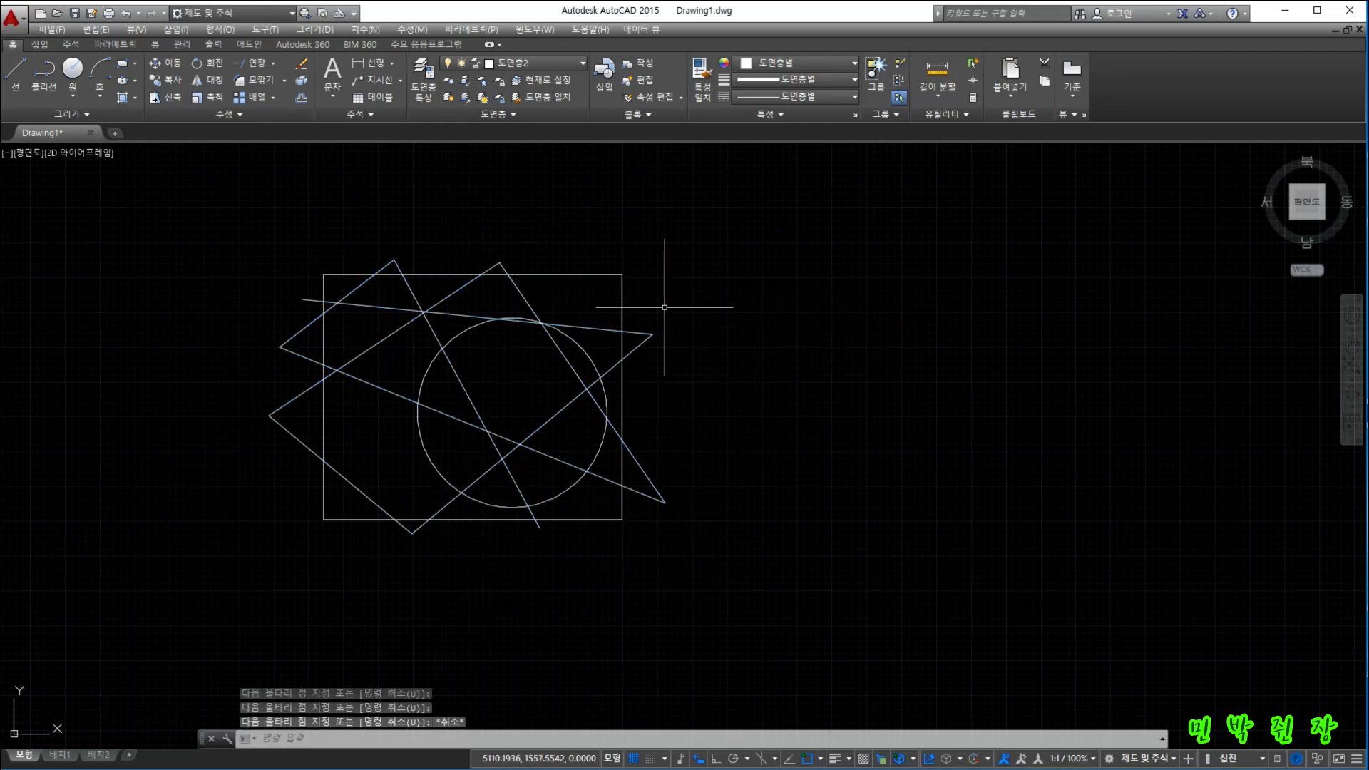
With all objects as cutting edges, trim the rectangle's lower-right portions and the circle's right-hand arcs.
text(t)
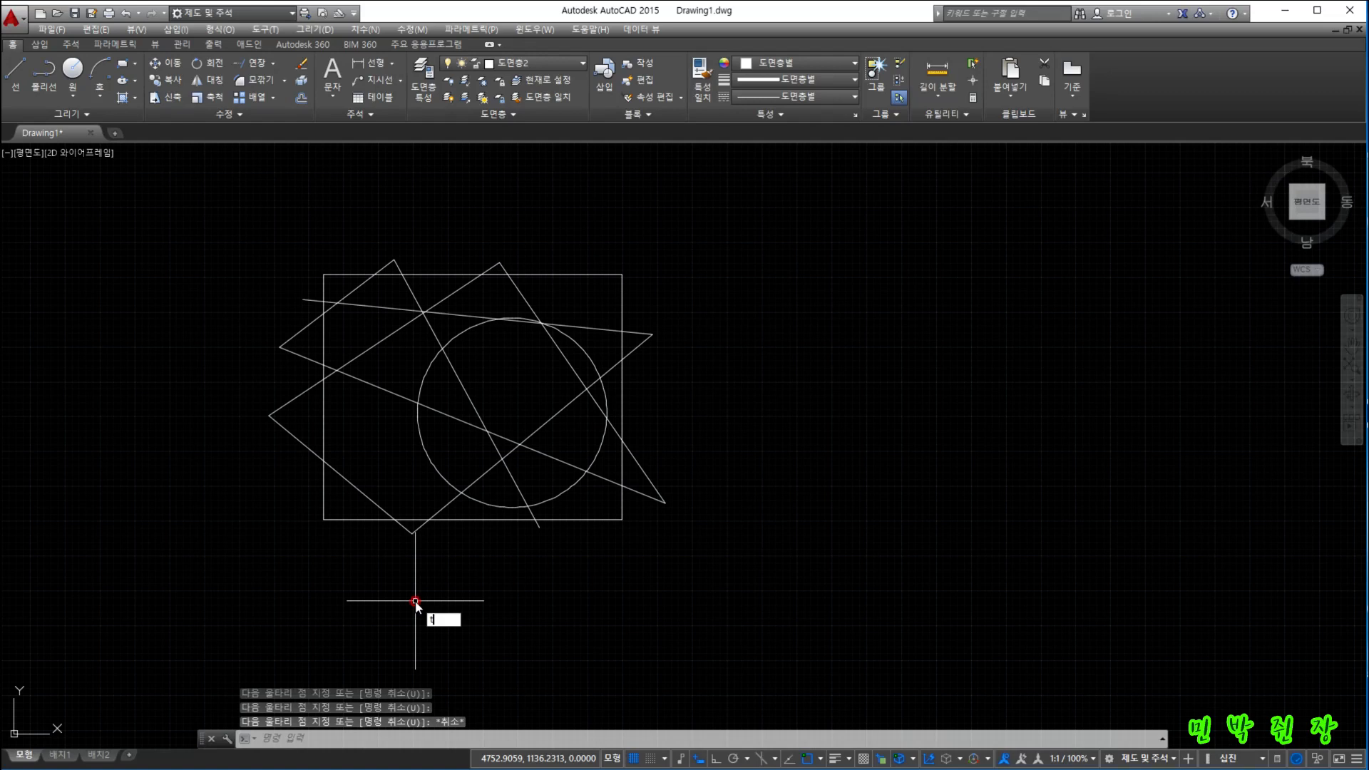
text(r)
key(Return)
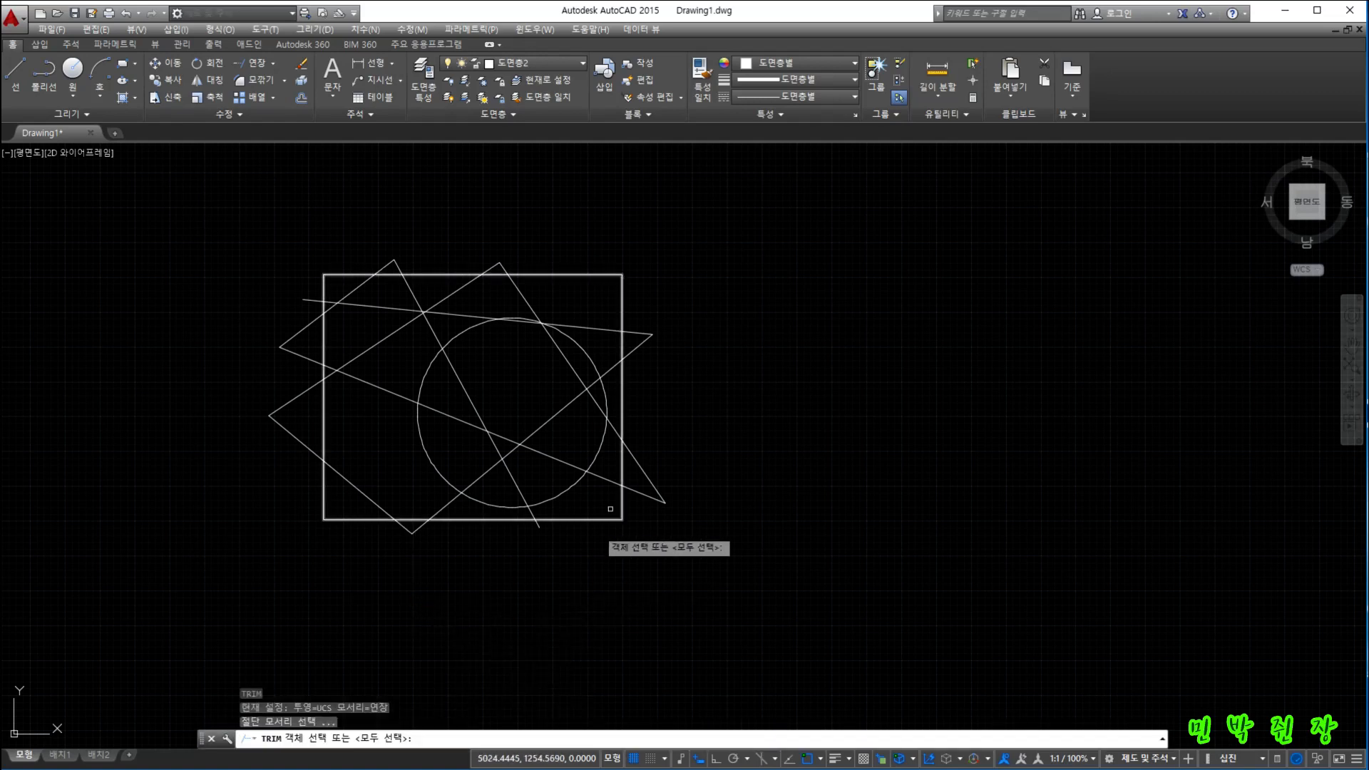
key(Return)
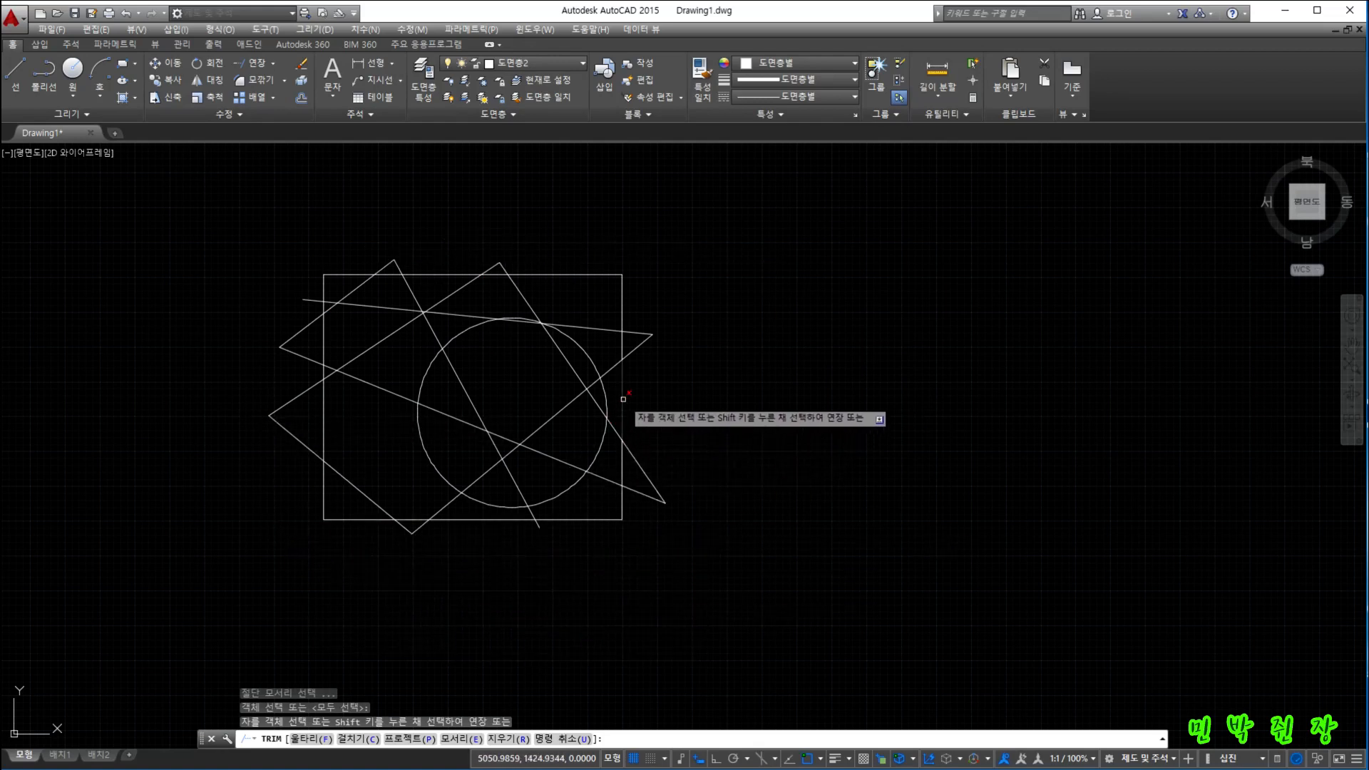
click(626, 468)
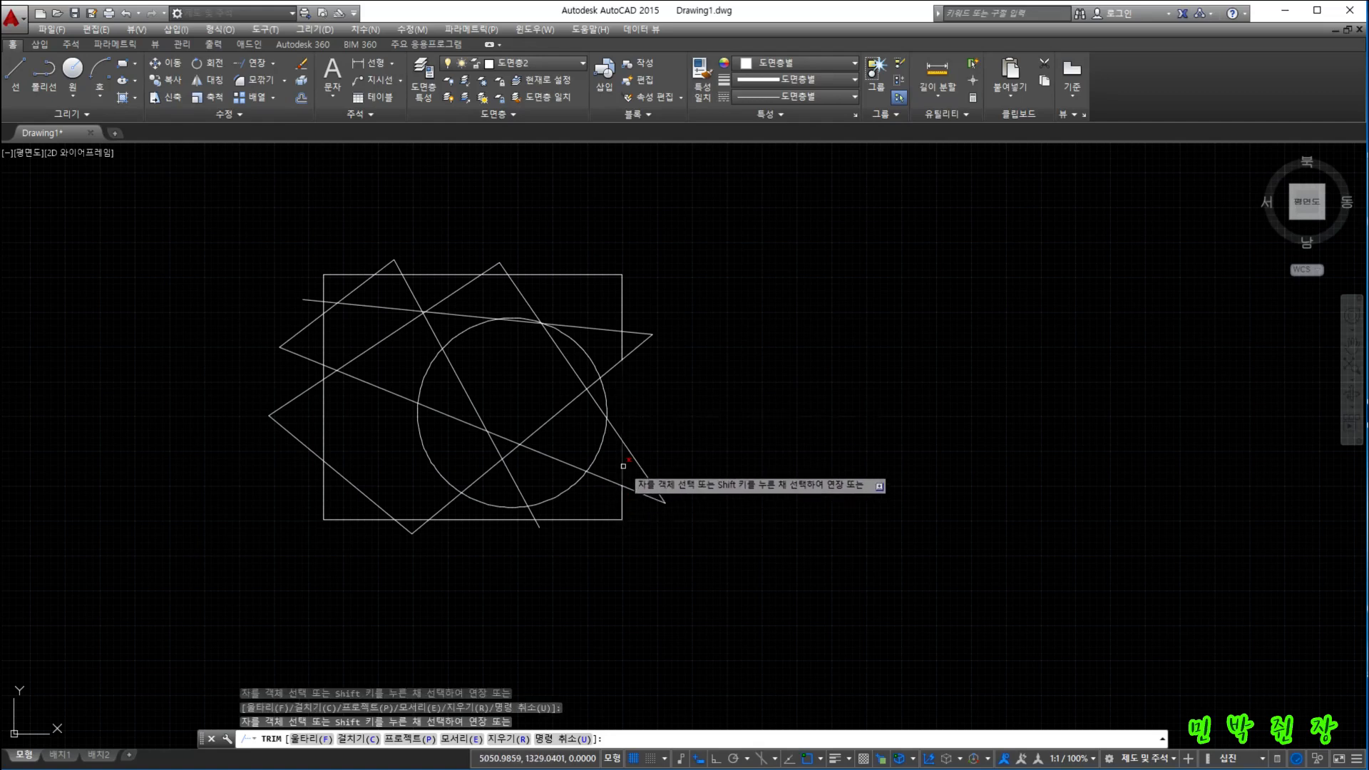
click(577, 519)
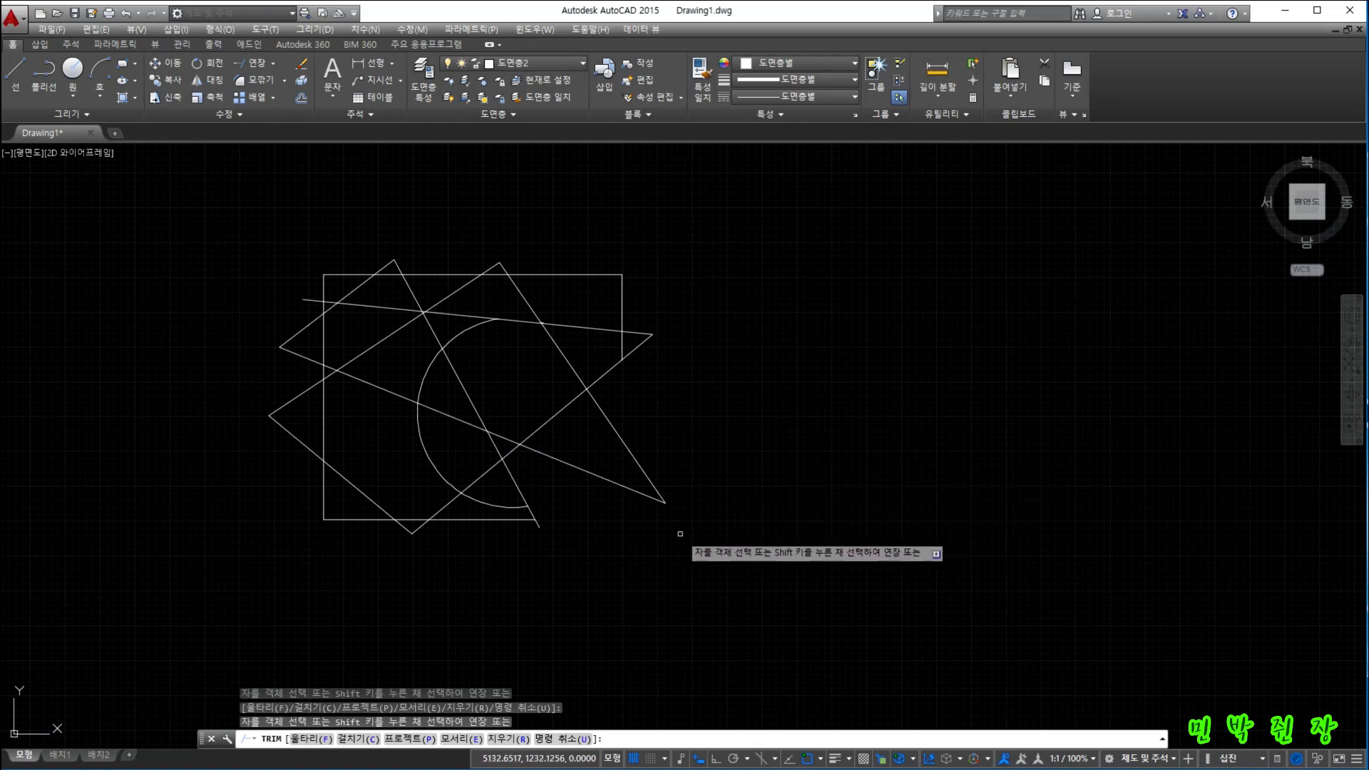
key(Escape)
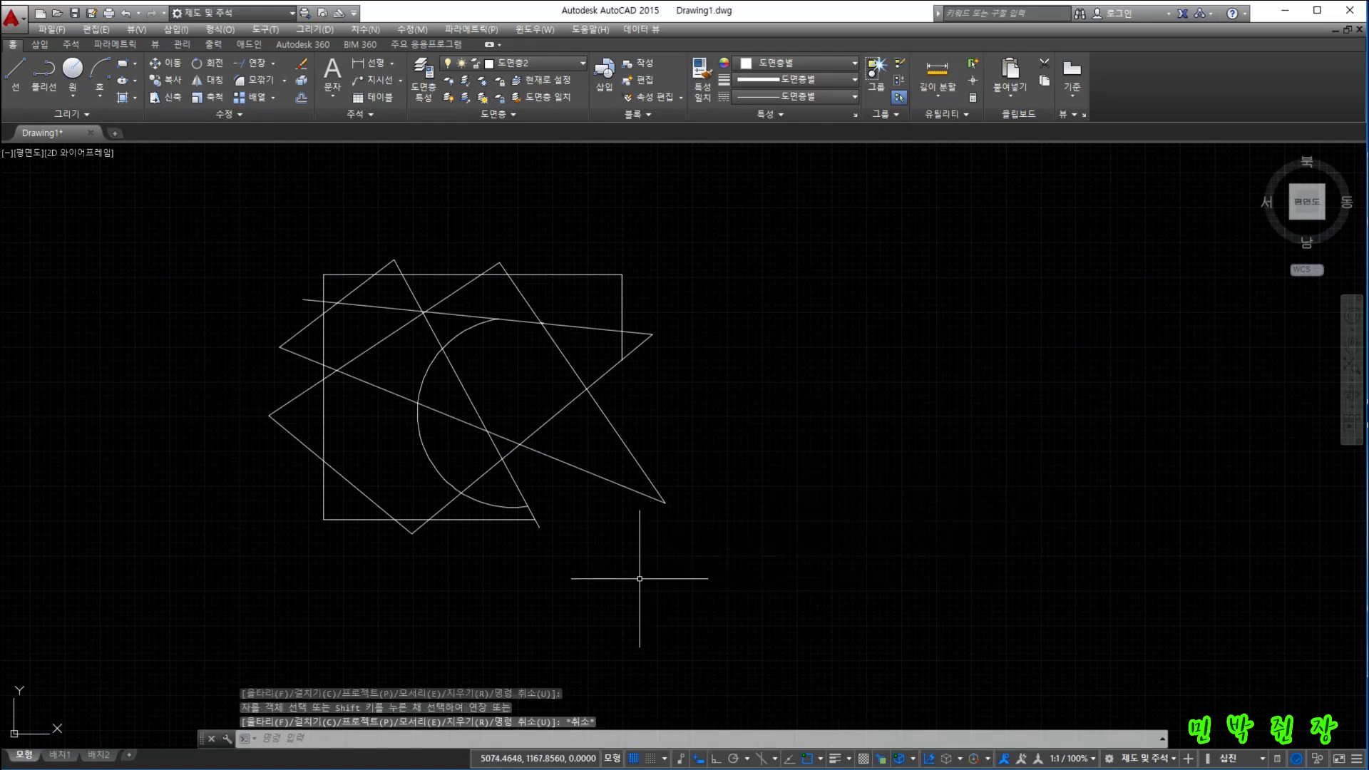
Try to trim everything crossed by a diagonal fence running from the lower-left corner line to the rectangle's upper side, with all objects as cutting edges.
text(t)
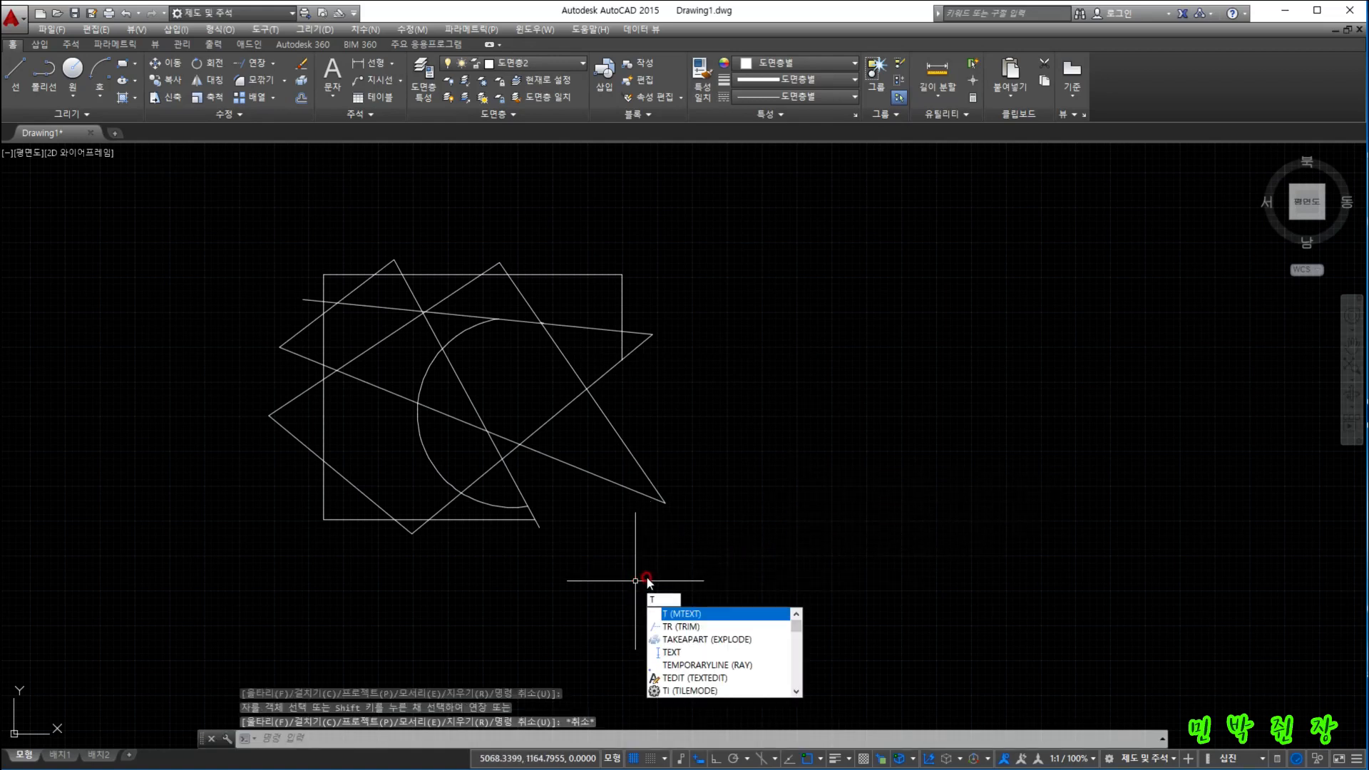
key(BackSpace)
text(e)
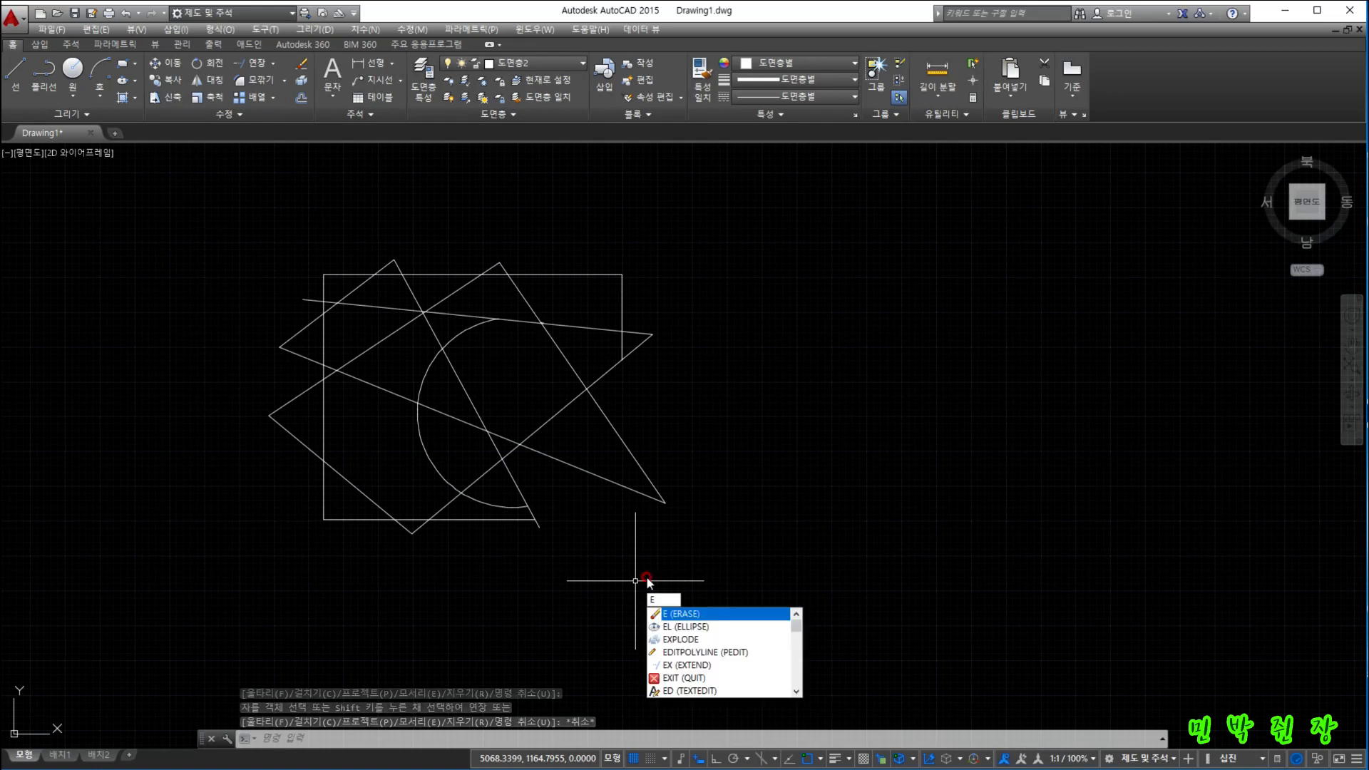
key(BackSpace)
text(tr)
key(Return)
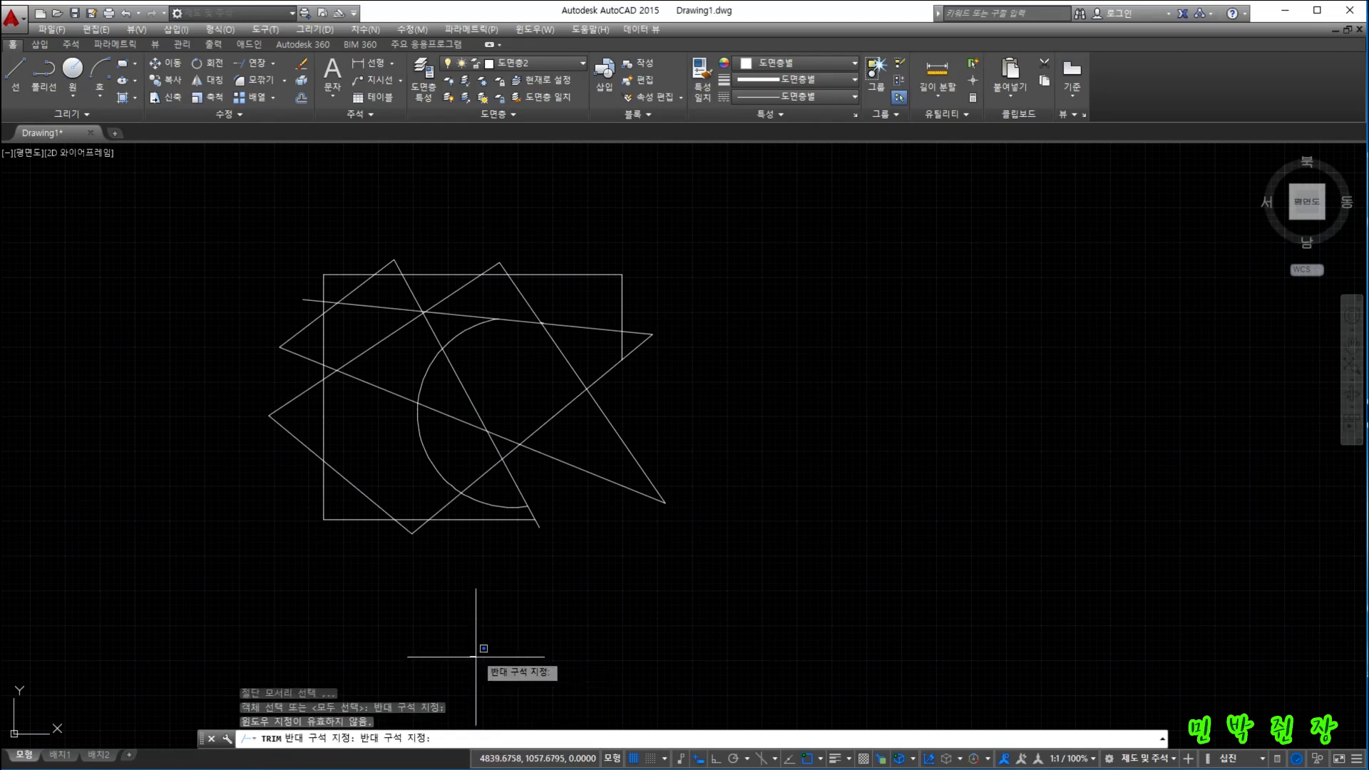
click(500, 654)
key(Return)
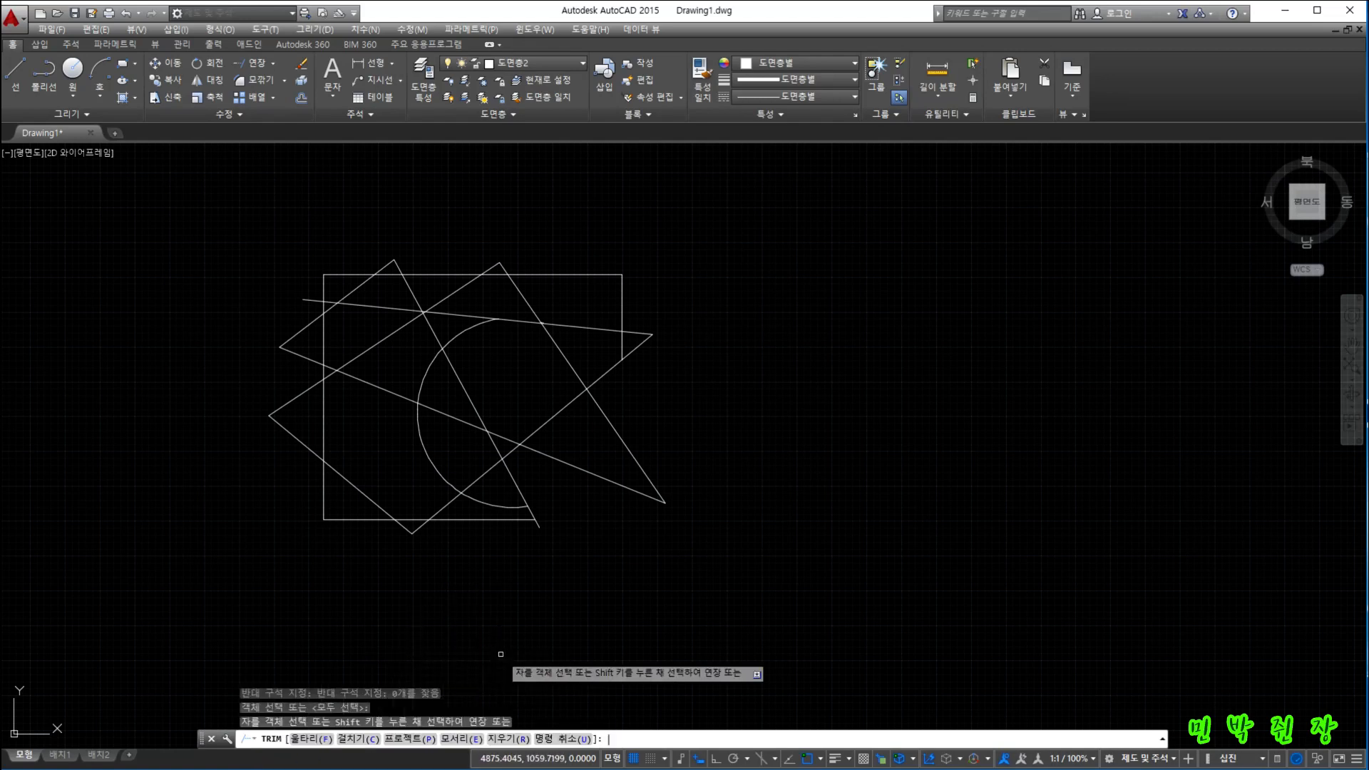
click(311, 739)
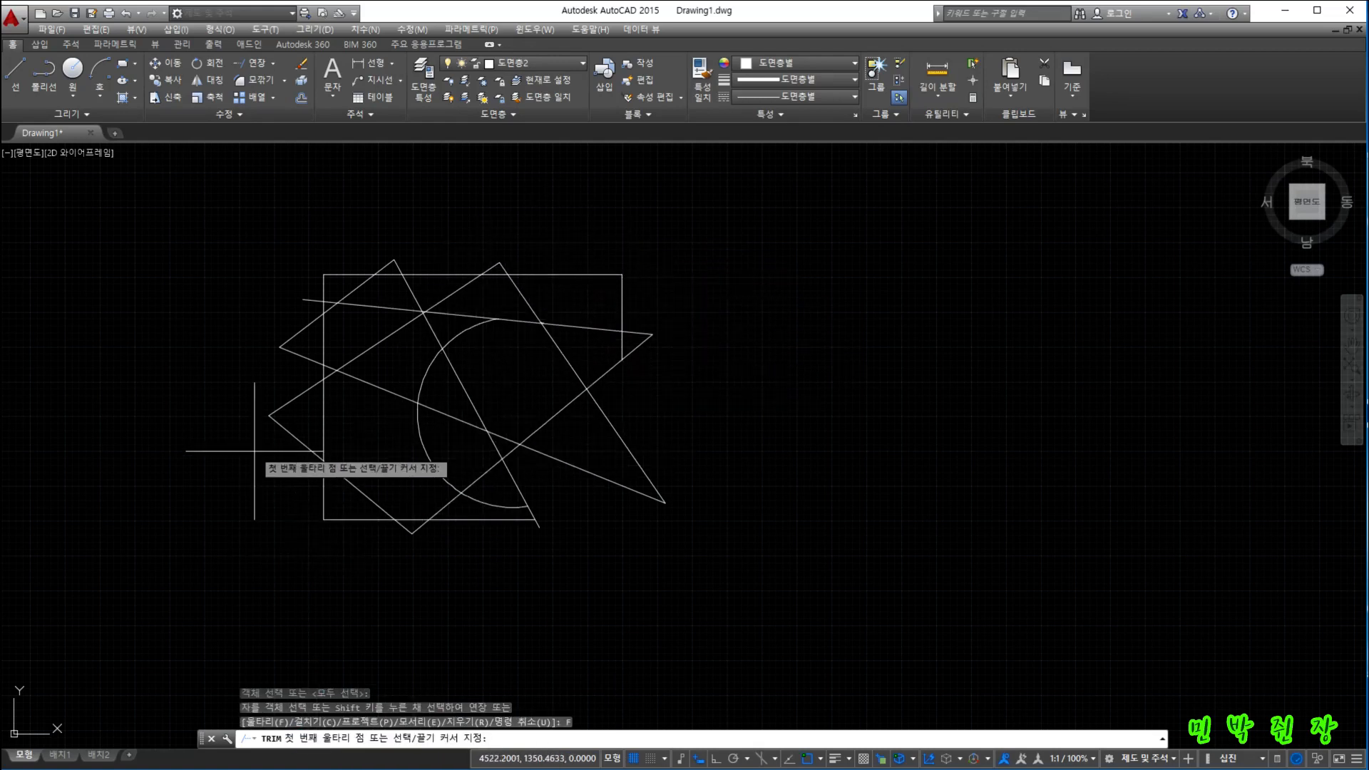
click(275, 468)
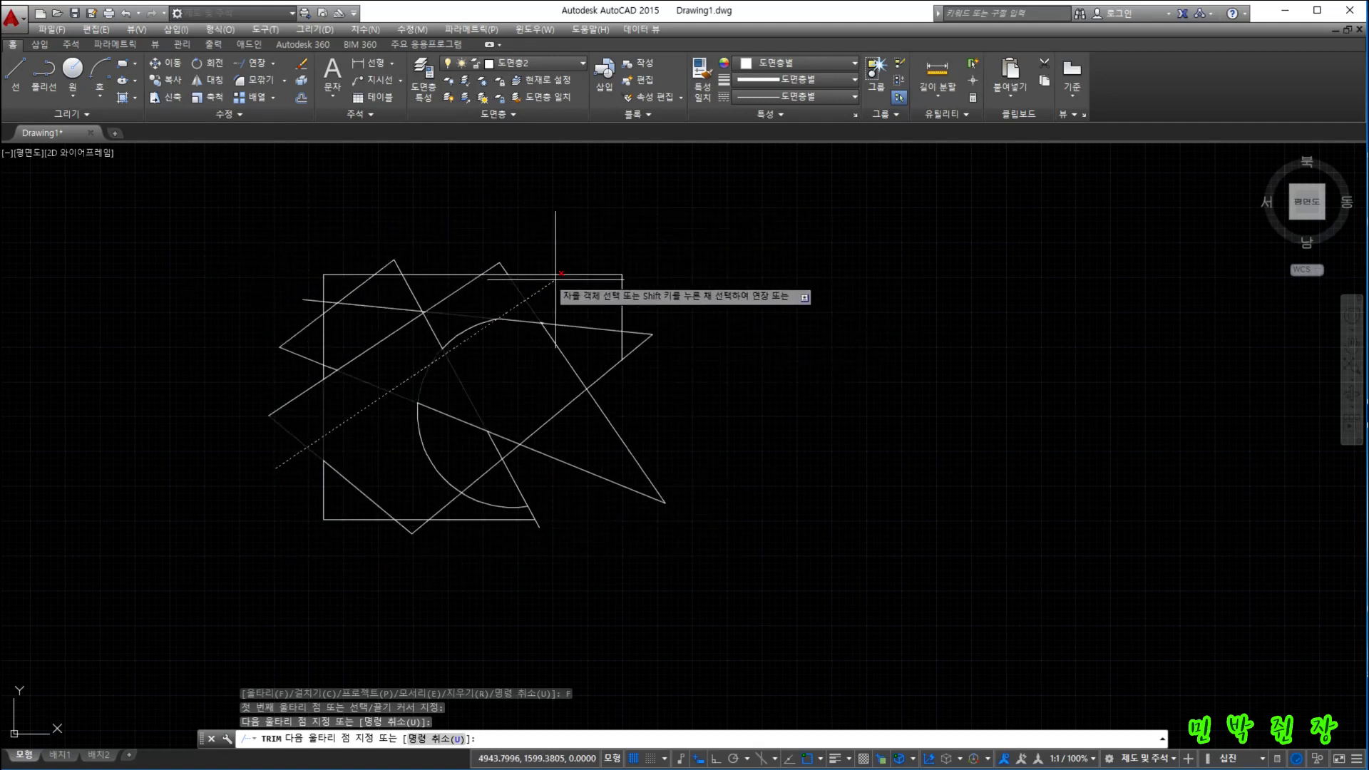
key(Escape)
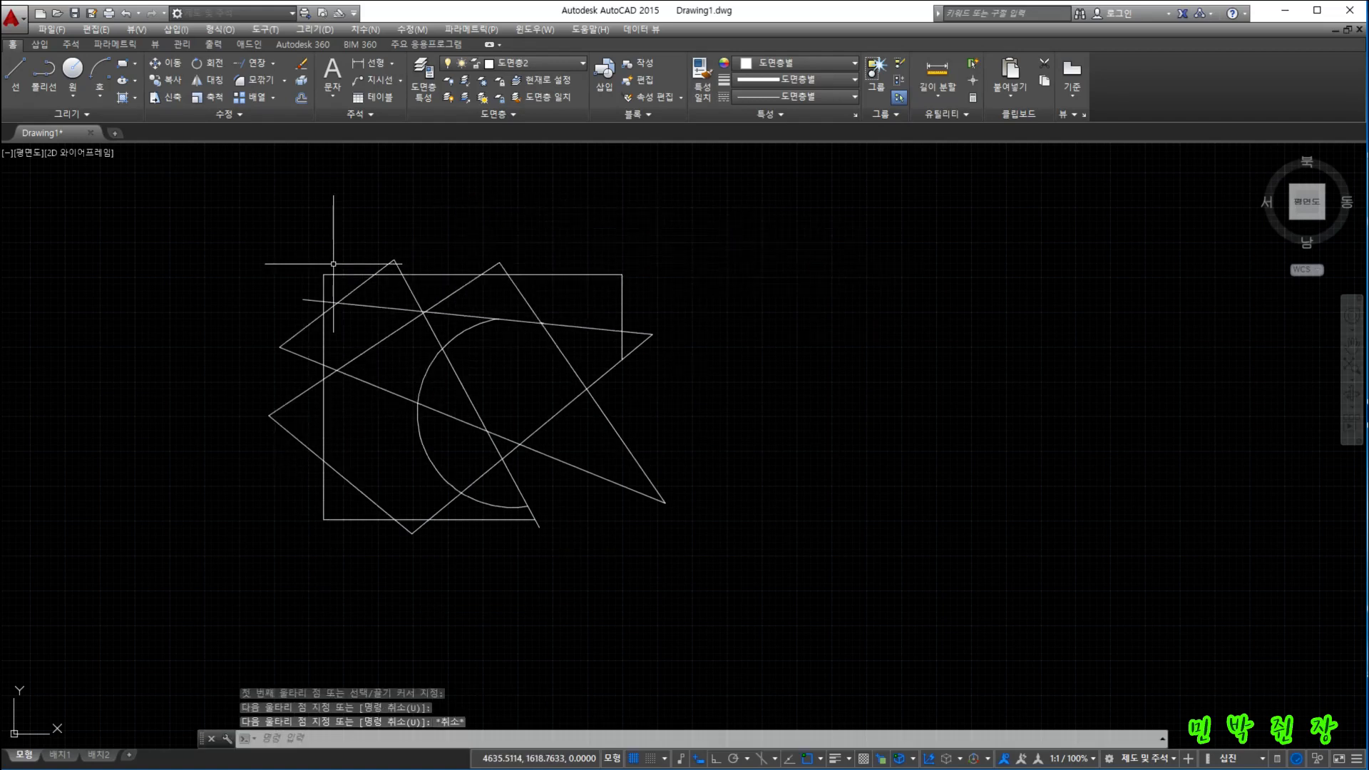
click(234, 226)
click(459, 581)
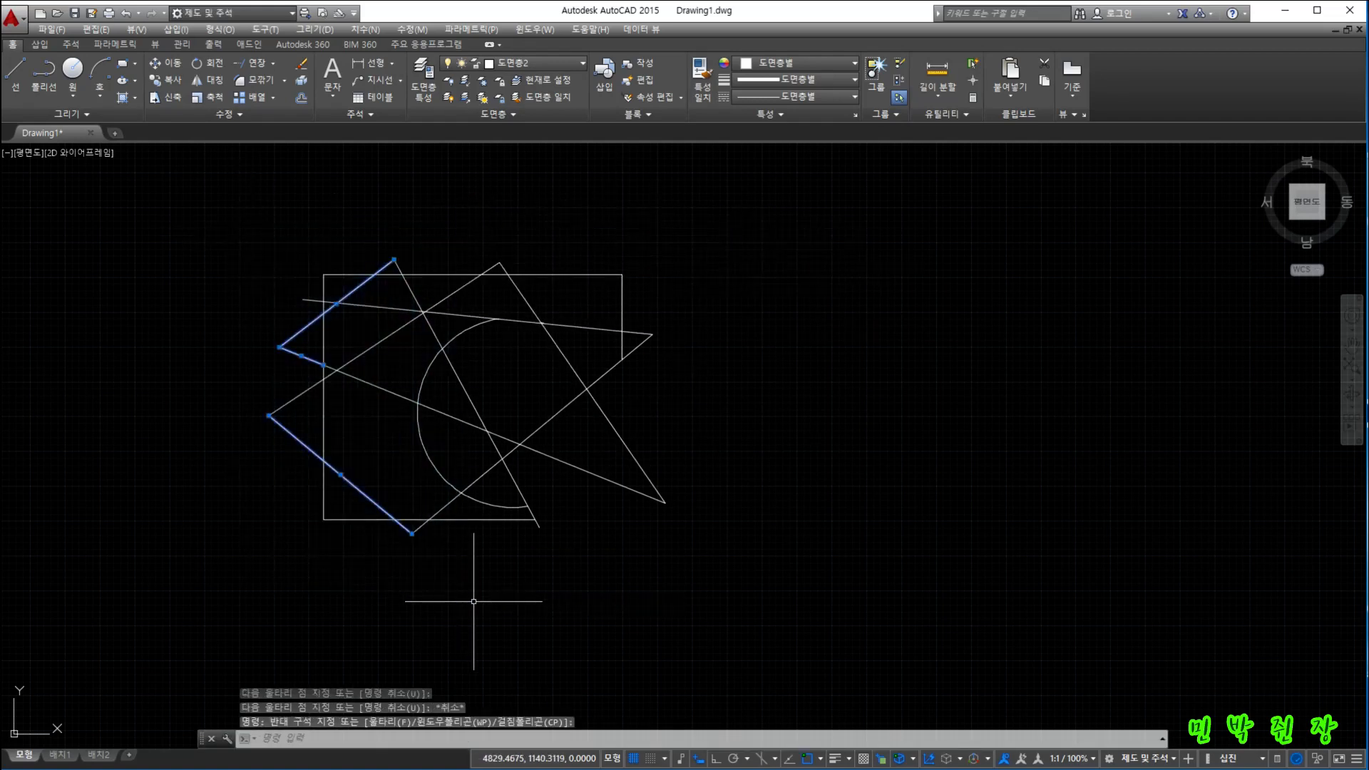
key(Escape)
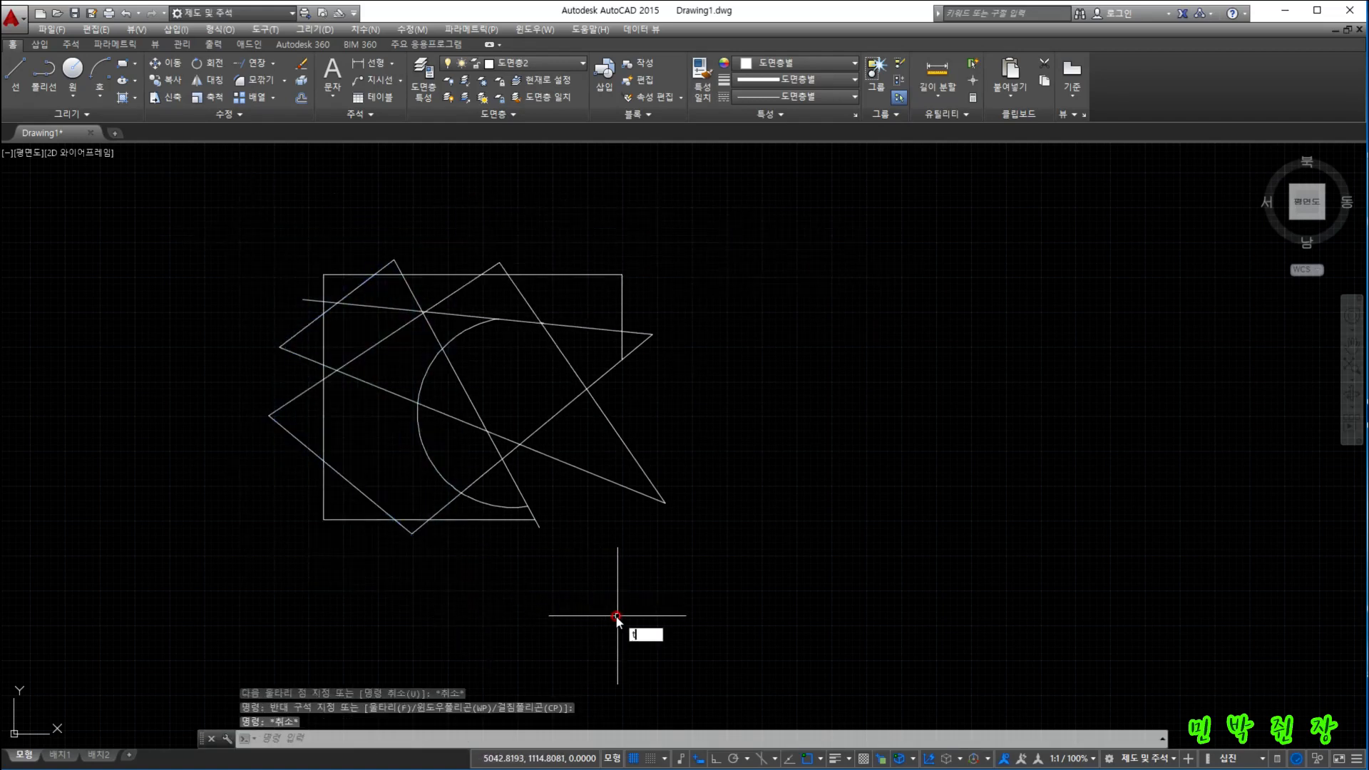
With all objects as cutting edges, trim the overlapping lines, rectangle and arc using crossing windows over the drawing.
key(space)
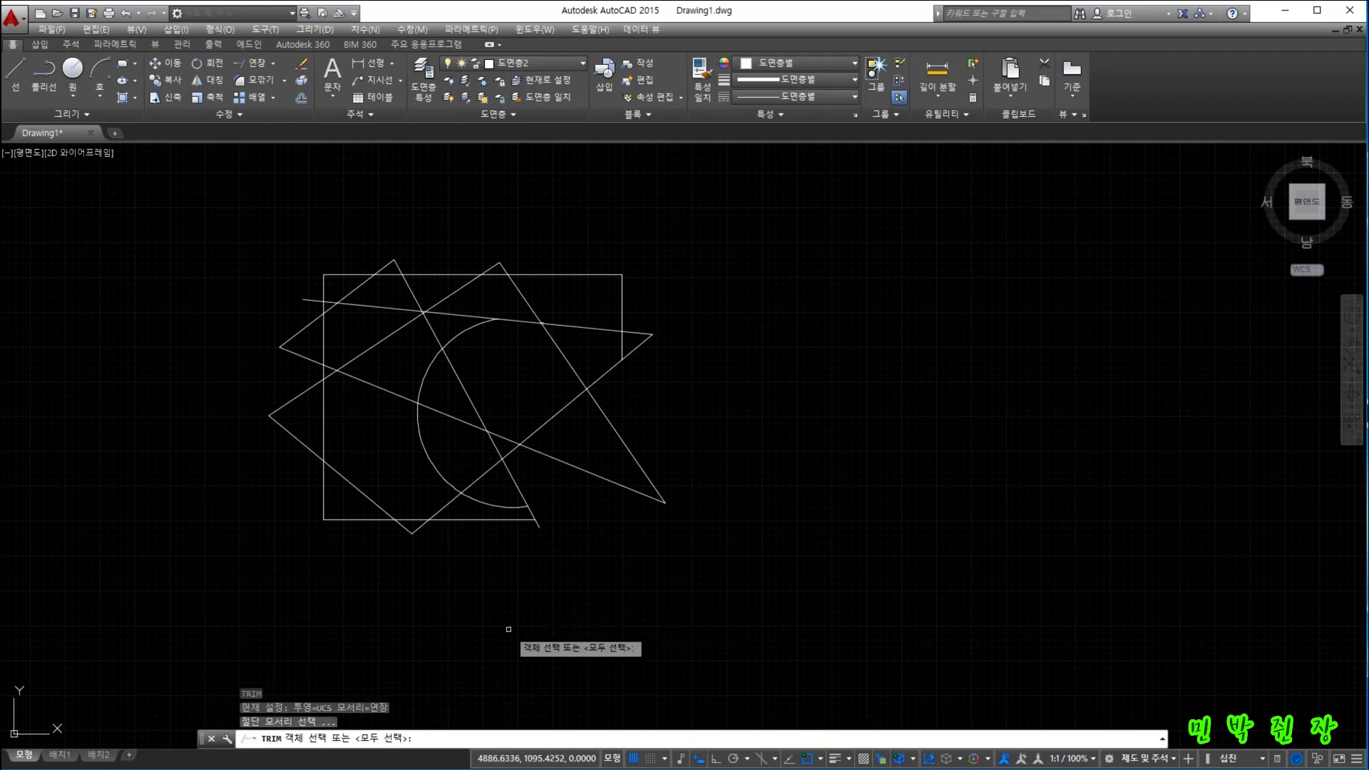
key(space)
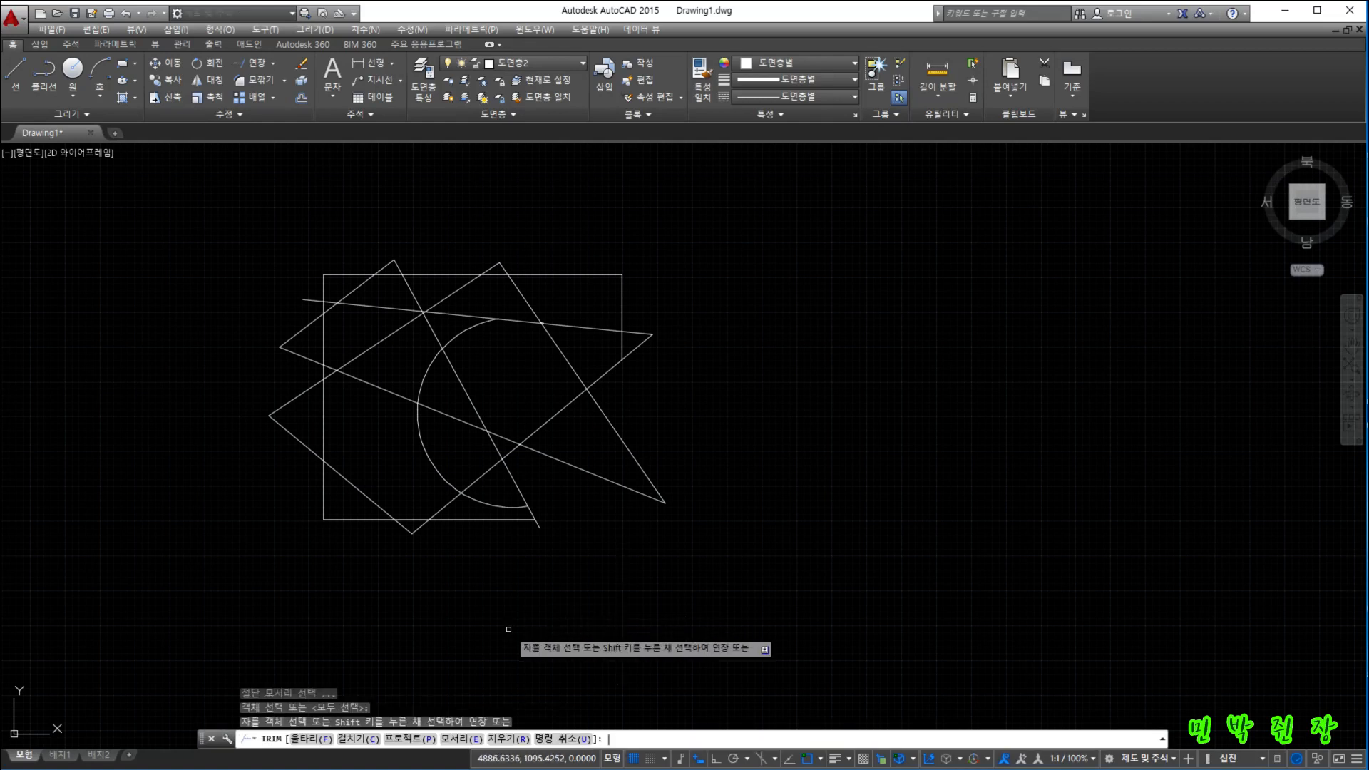
click(350, 741)
click(507, 580)
click(268, 309)
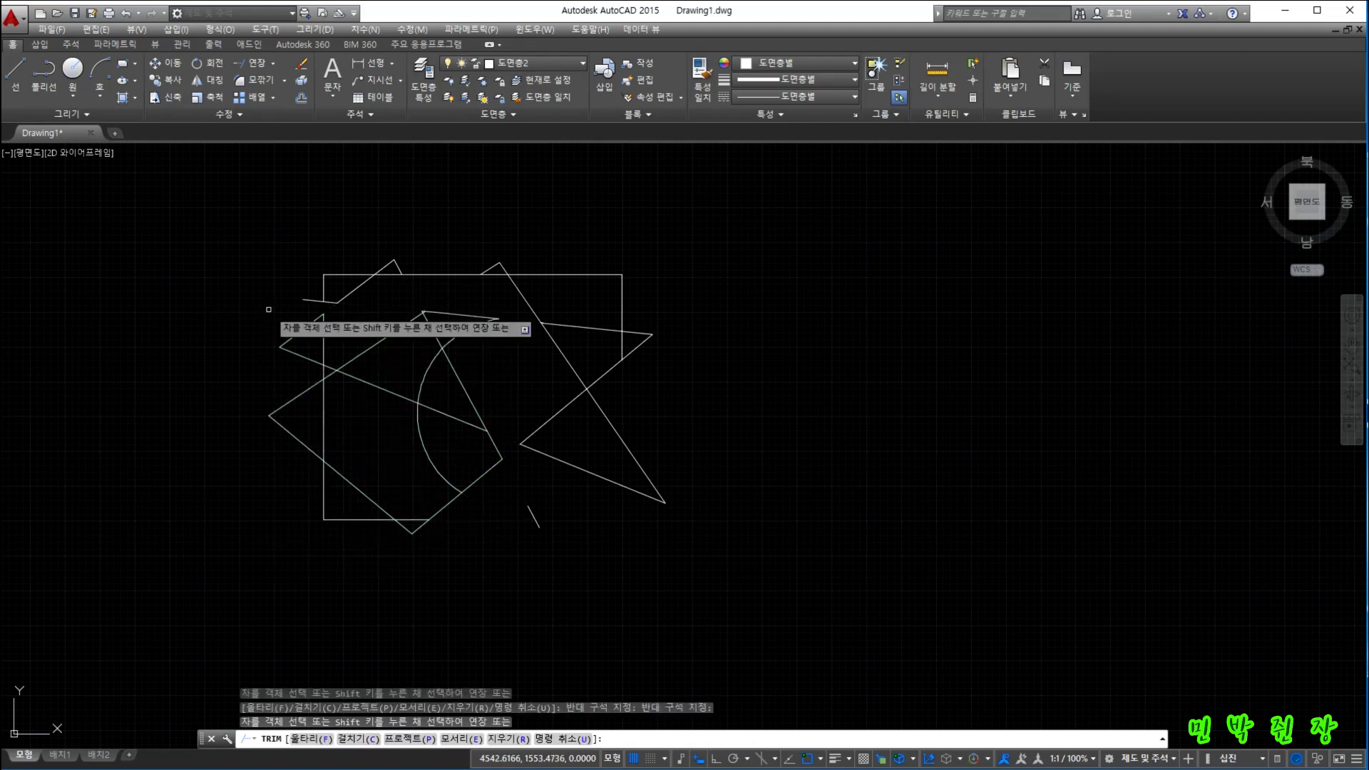
click(720, 529)
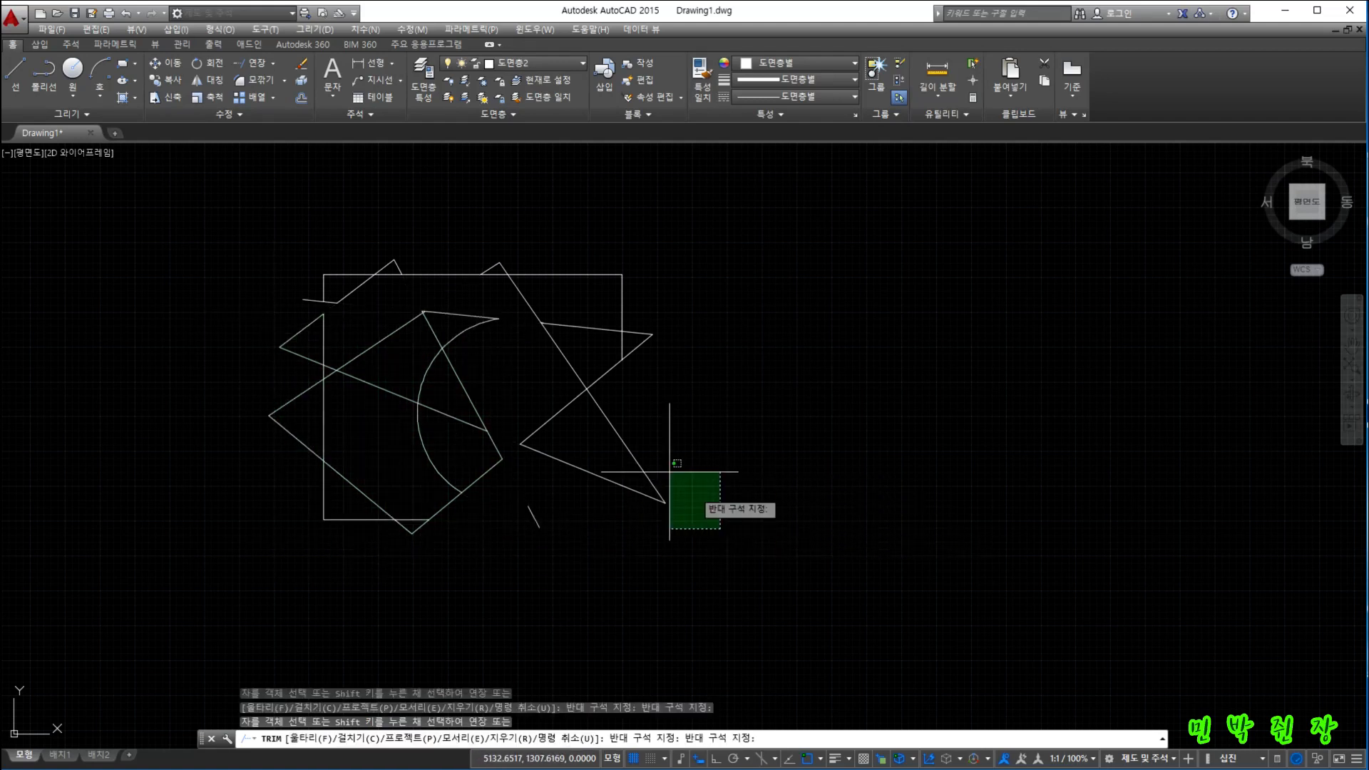
click(378, 192)
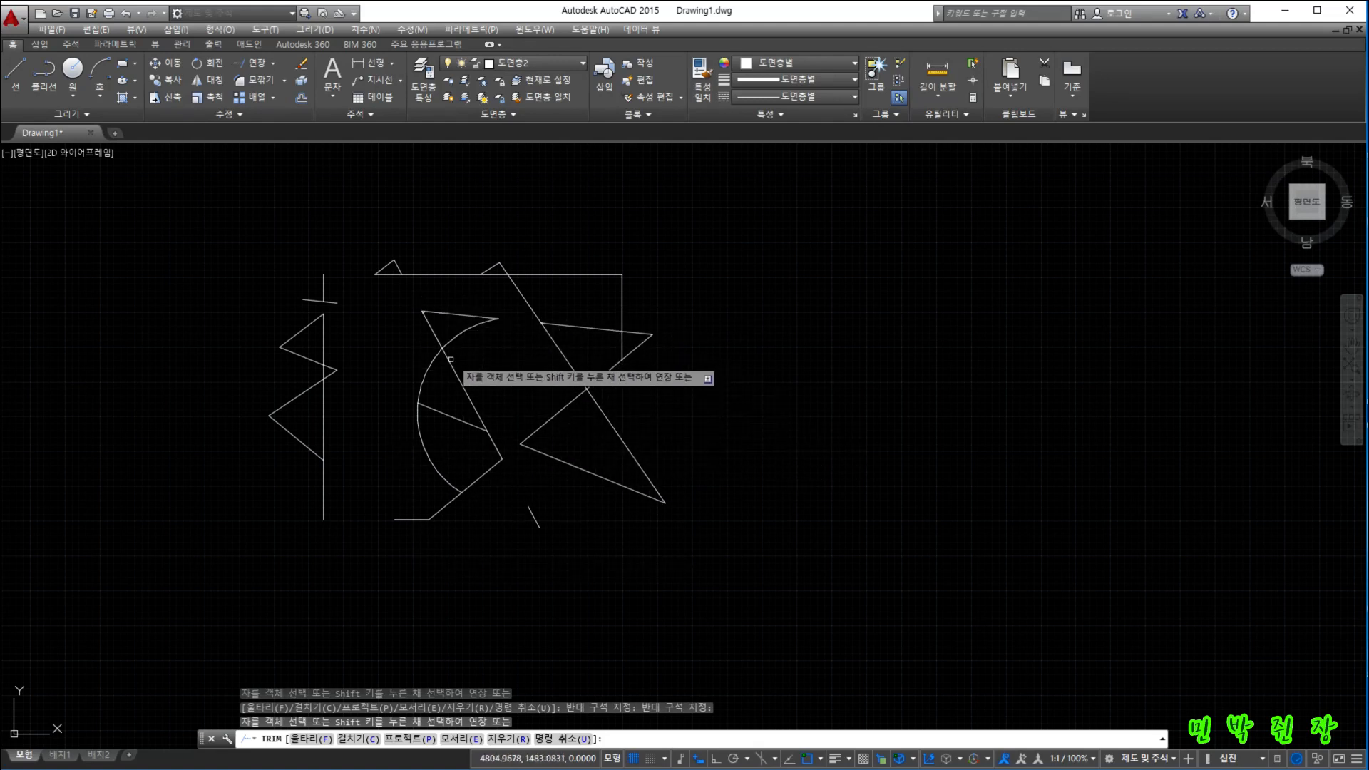
shift+click(483, 317)
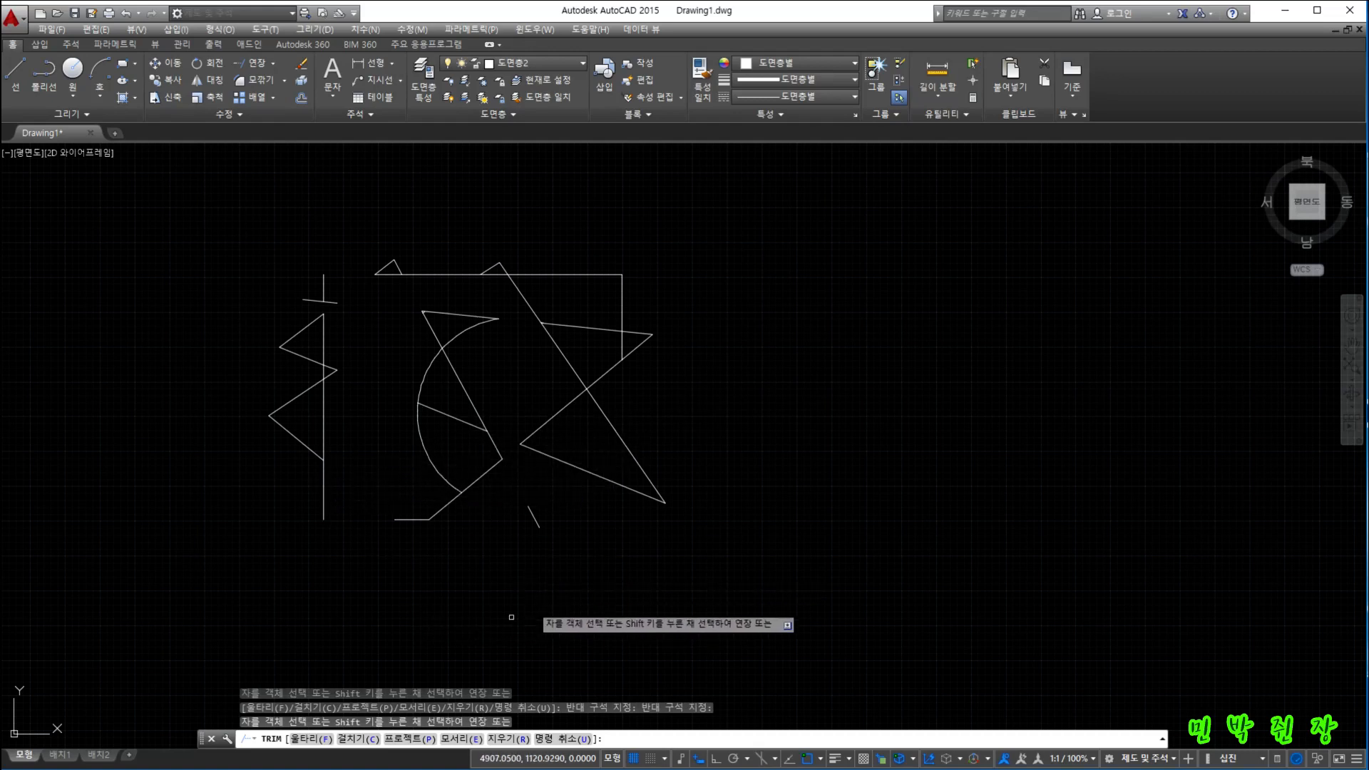
click(369, 739)
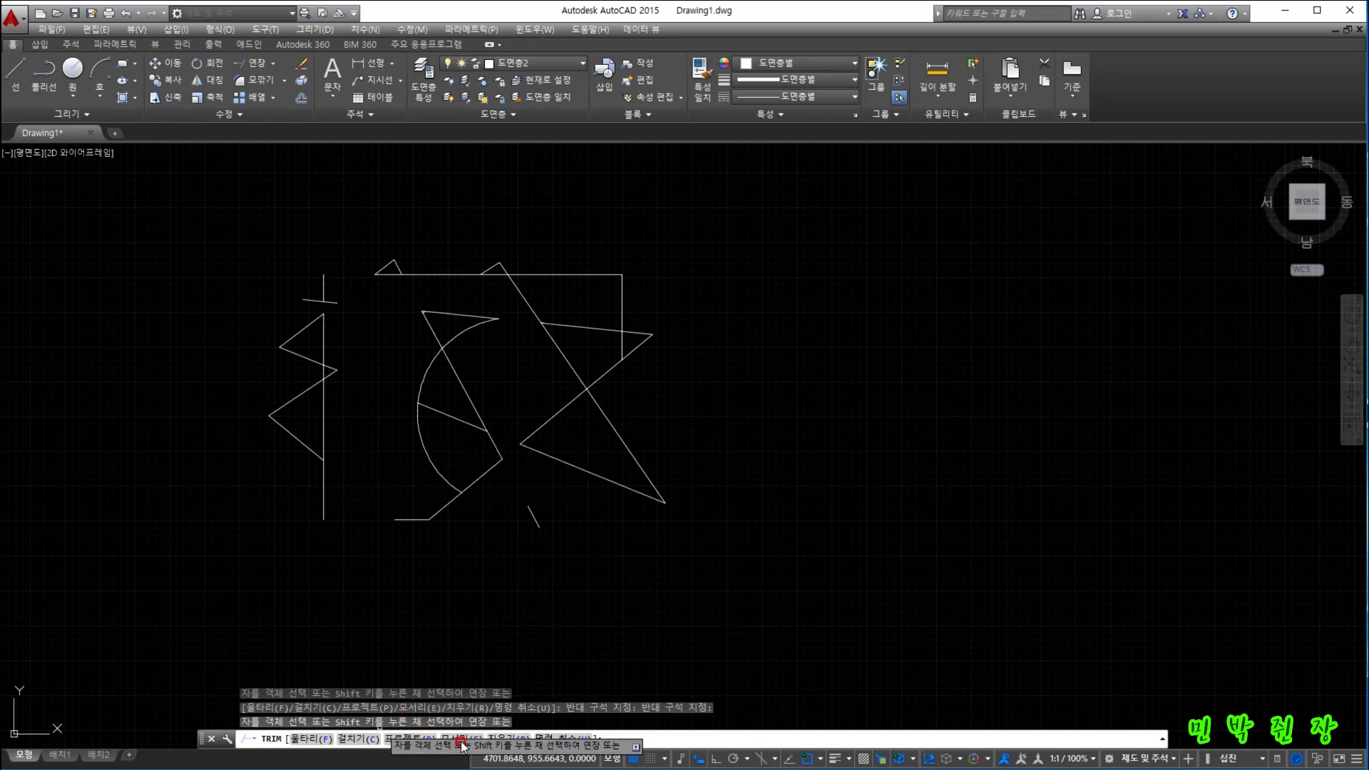
key(Escape)
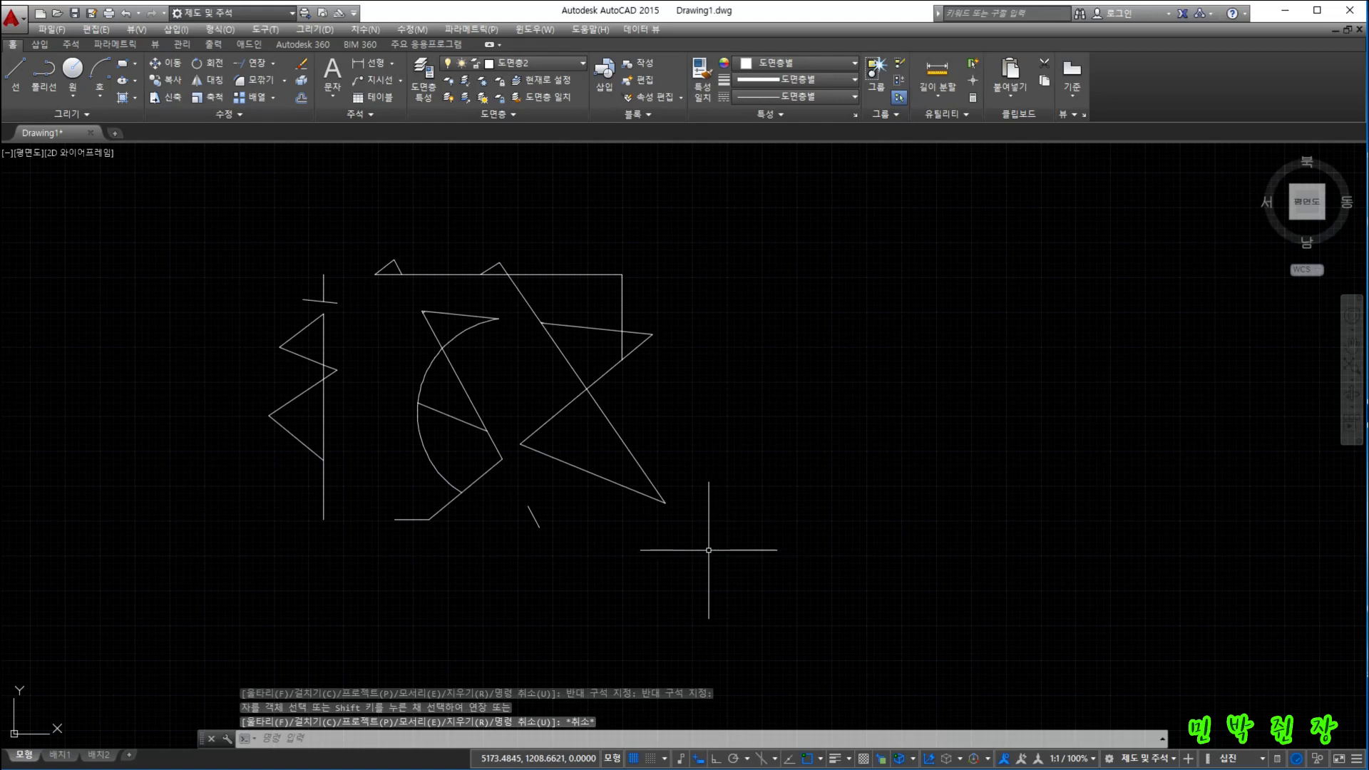
Undo the crossing-window trims.
key(ctrl+z)
key(ctrl+z)
key(ctrl+z)
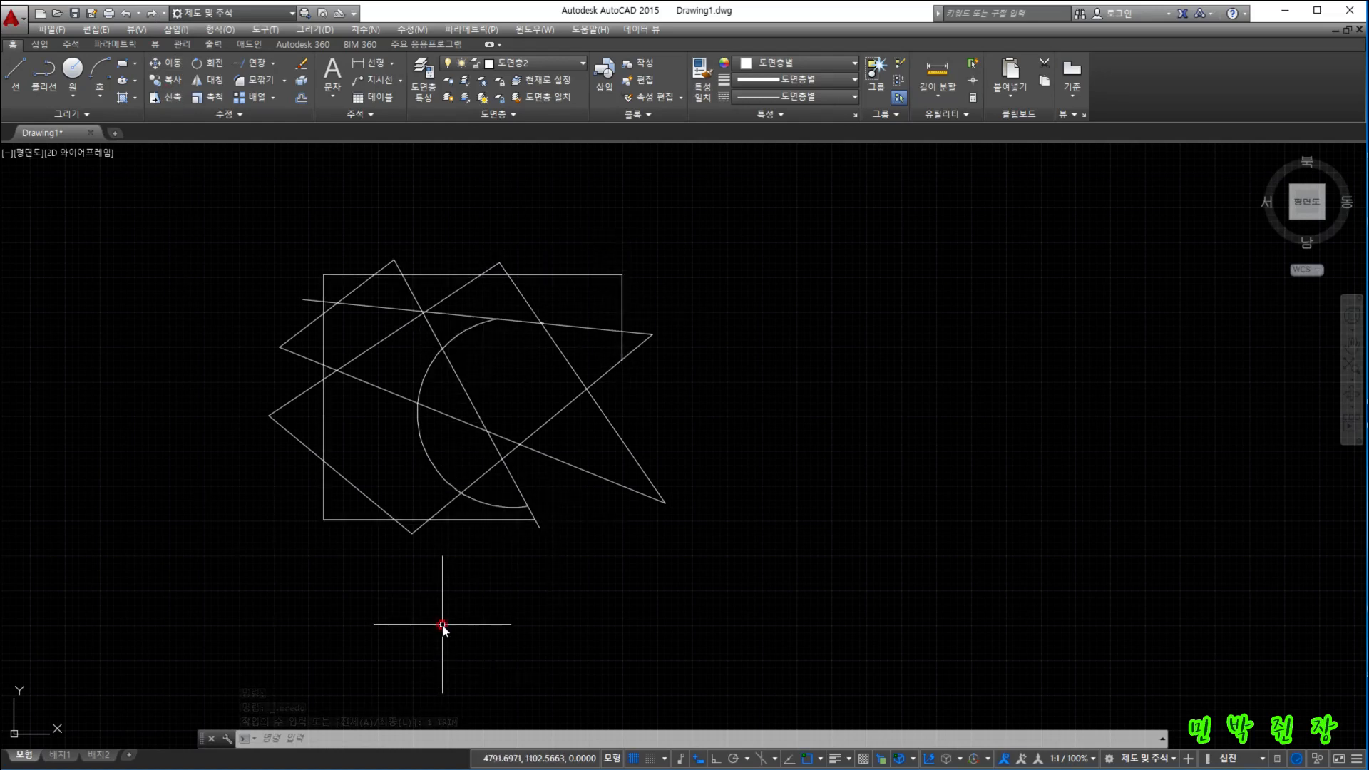
With all objects as boundary edges, extend the rectangle's open lower and right-hand sides through its missing lower-right corner.
key(Return)
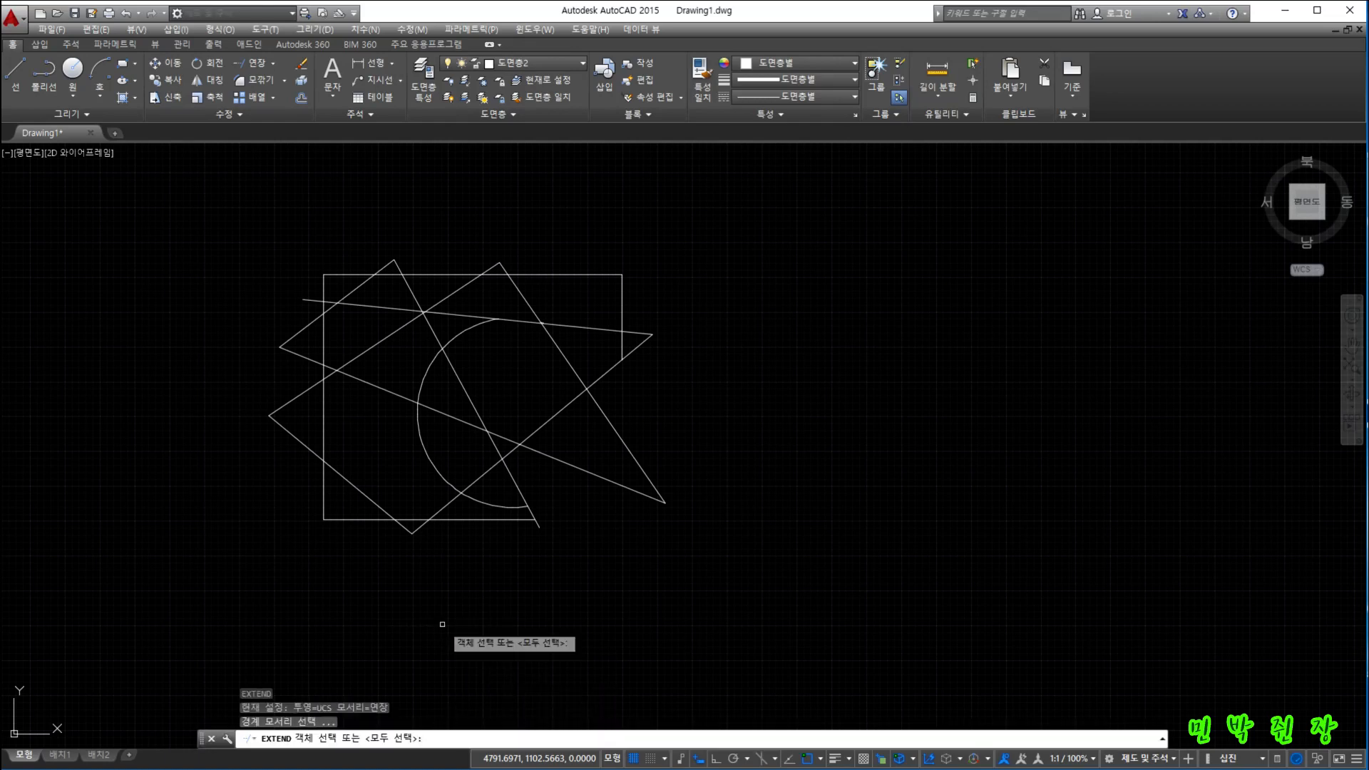
key(Return)
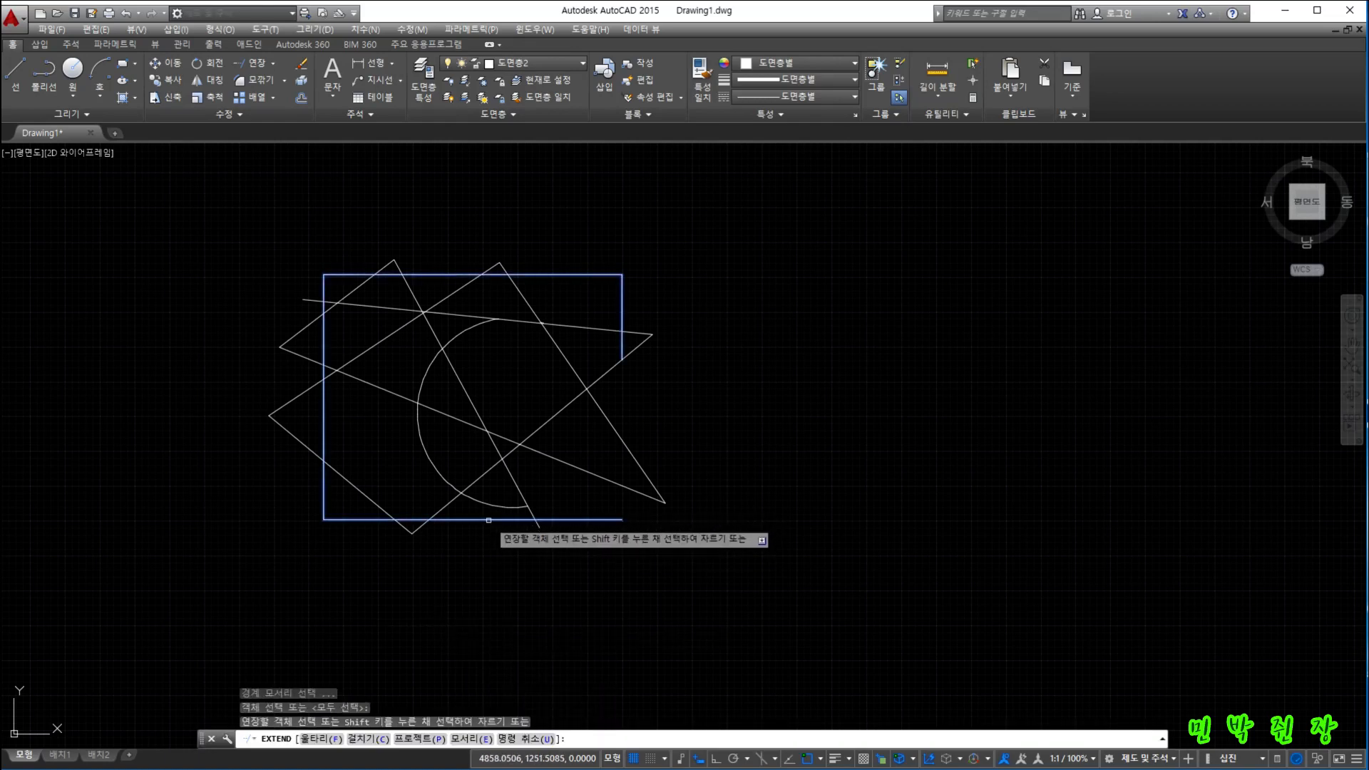
click(488, 521)
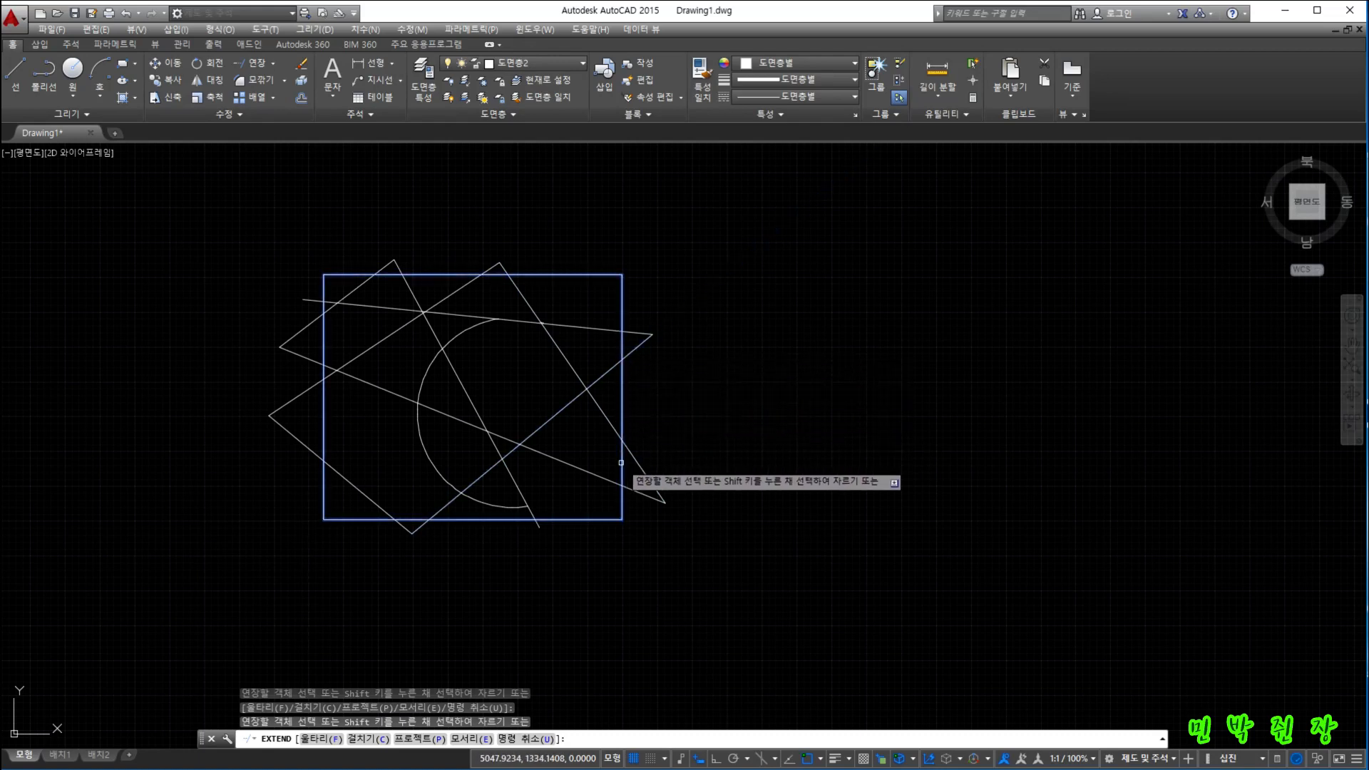
click(620, 504)
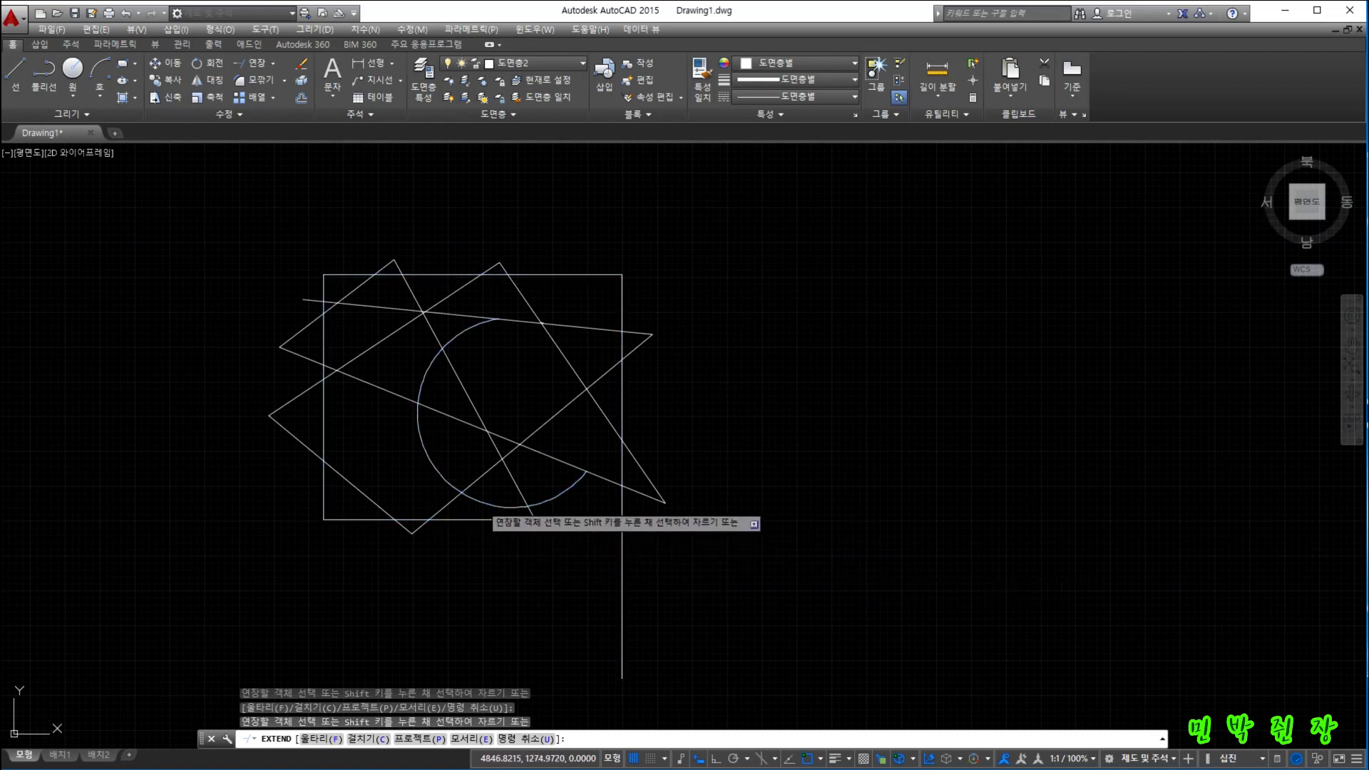
Extend the circle's arc around its right side up to the upper crossing lines, and try to close the remaining gap.
click(559, 494)
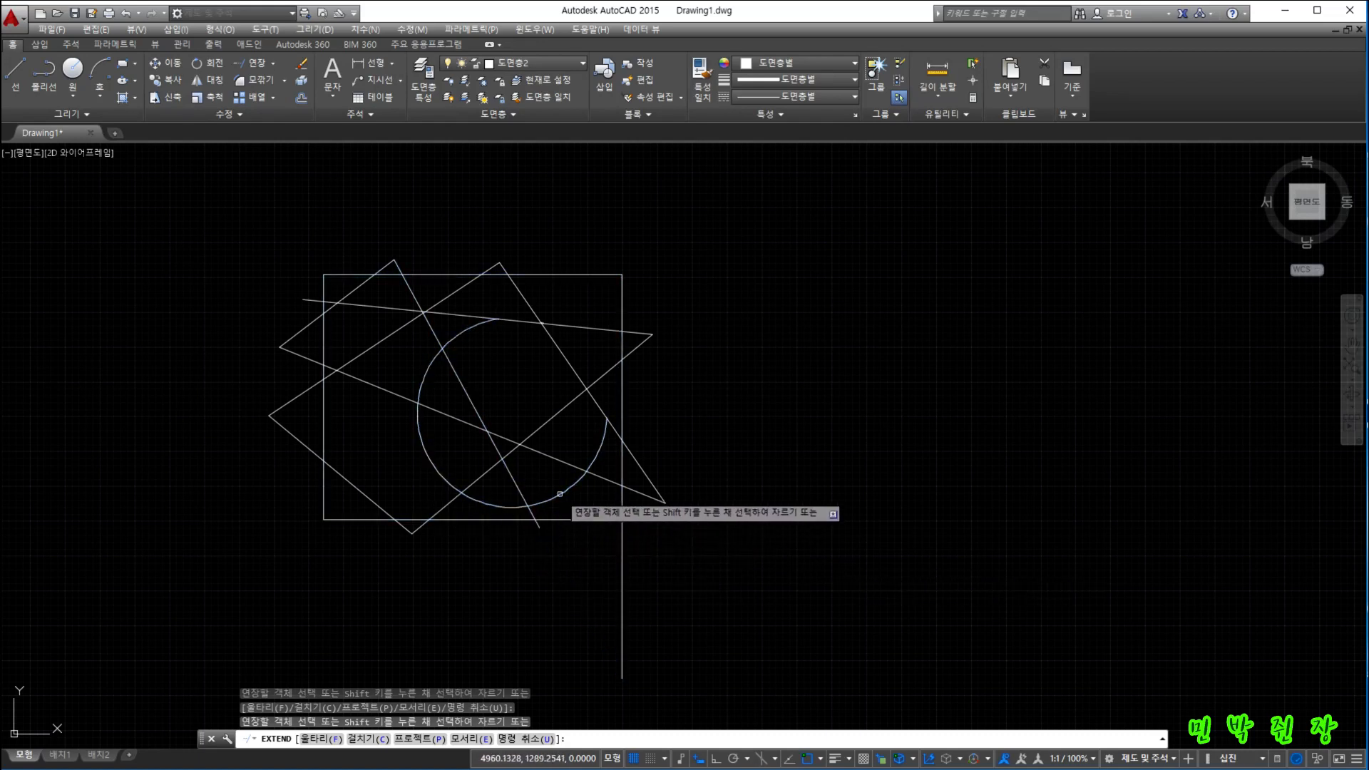
click(601, 454)
click(603, 442)
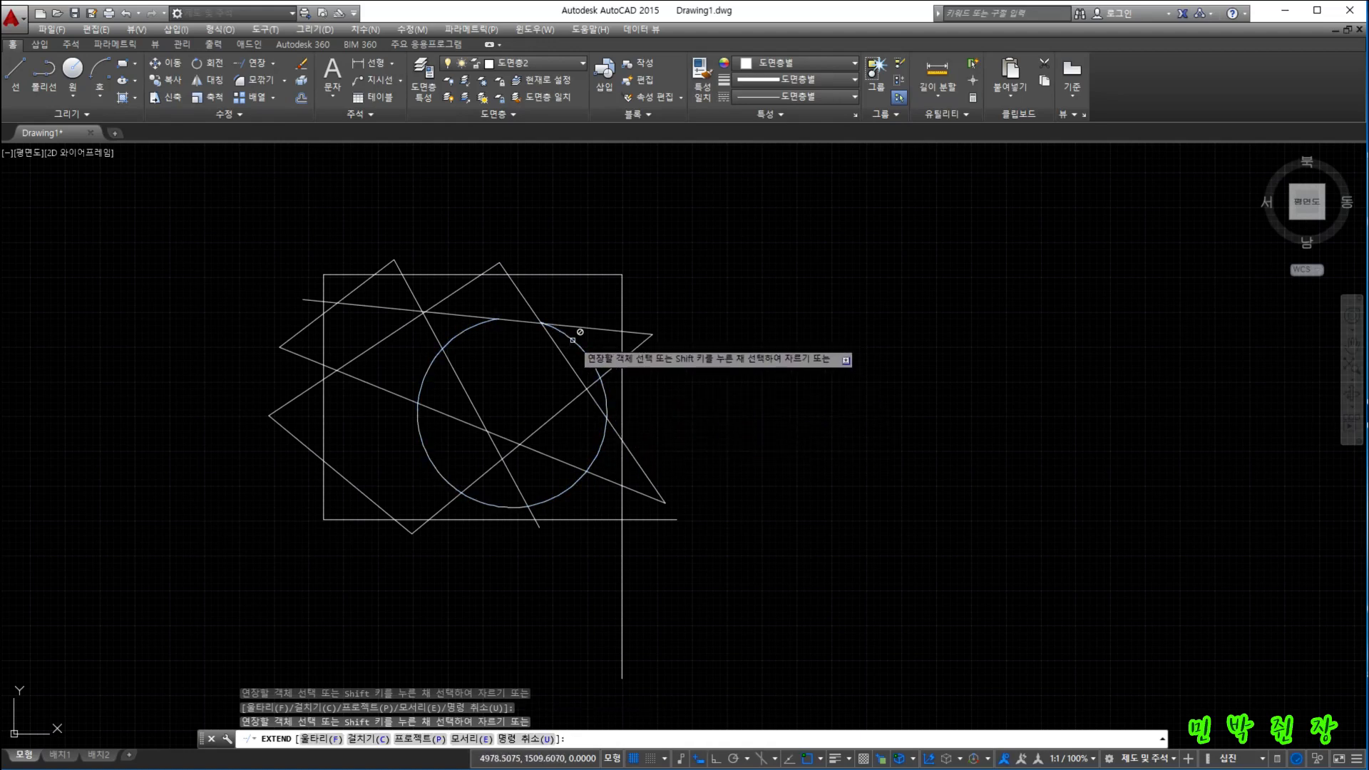
click(573, 340)
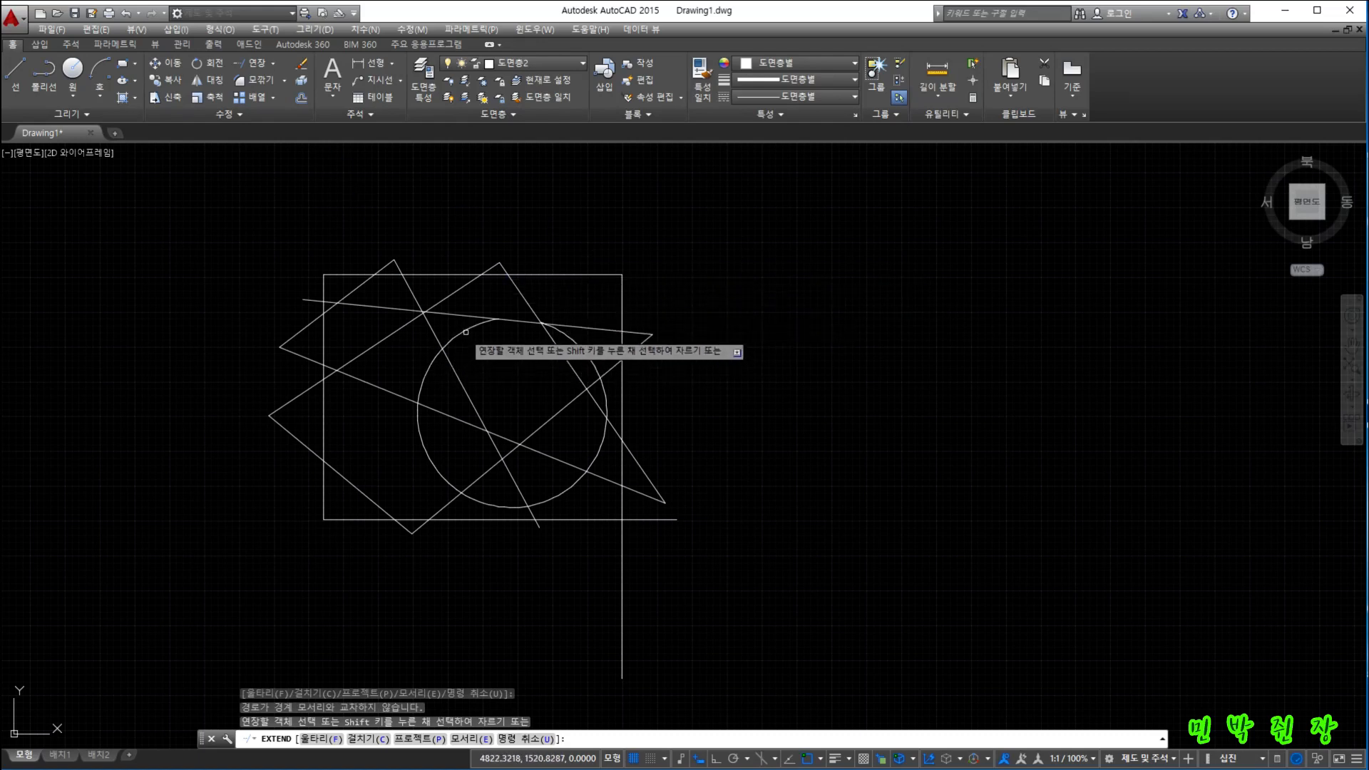
click(489, 314)
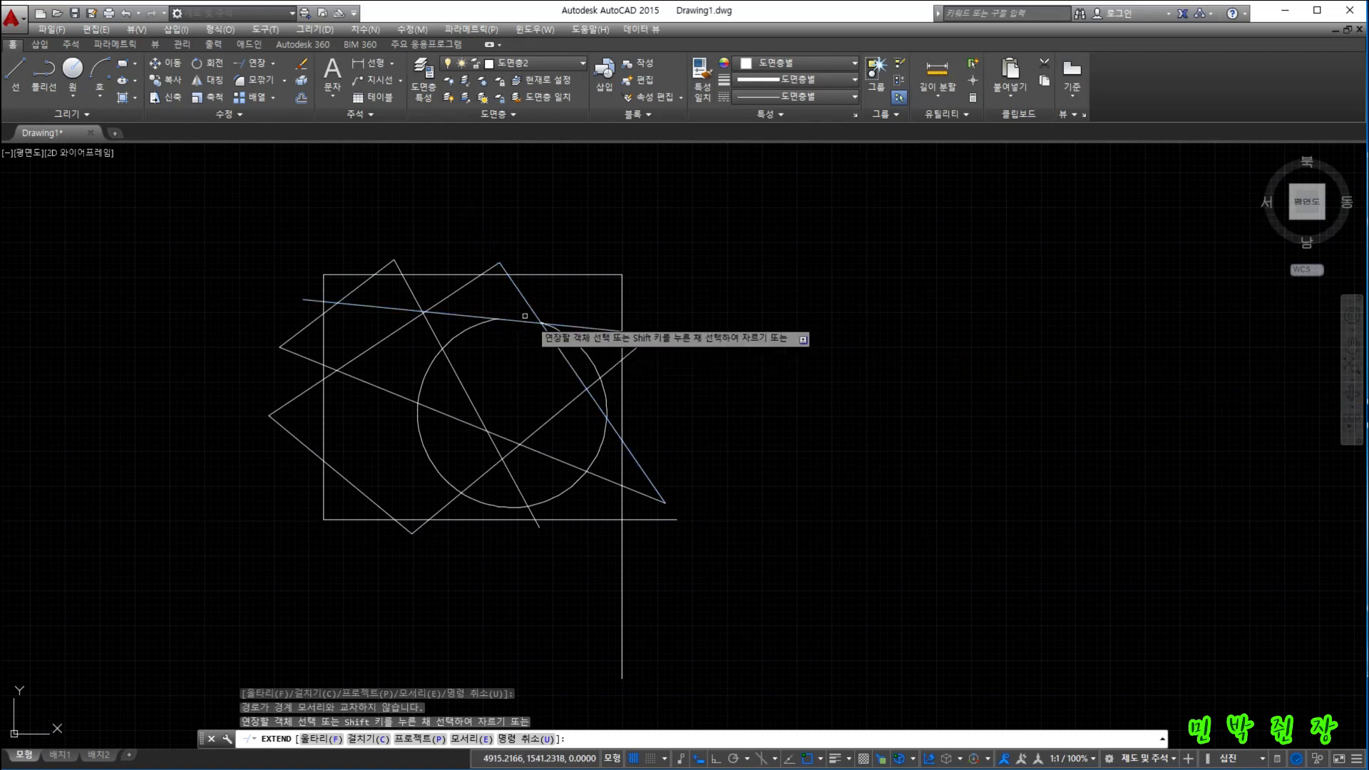
click(560, 322)
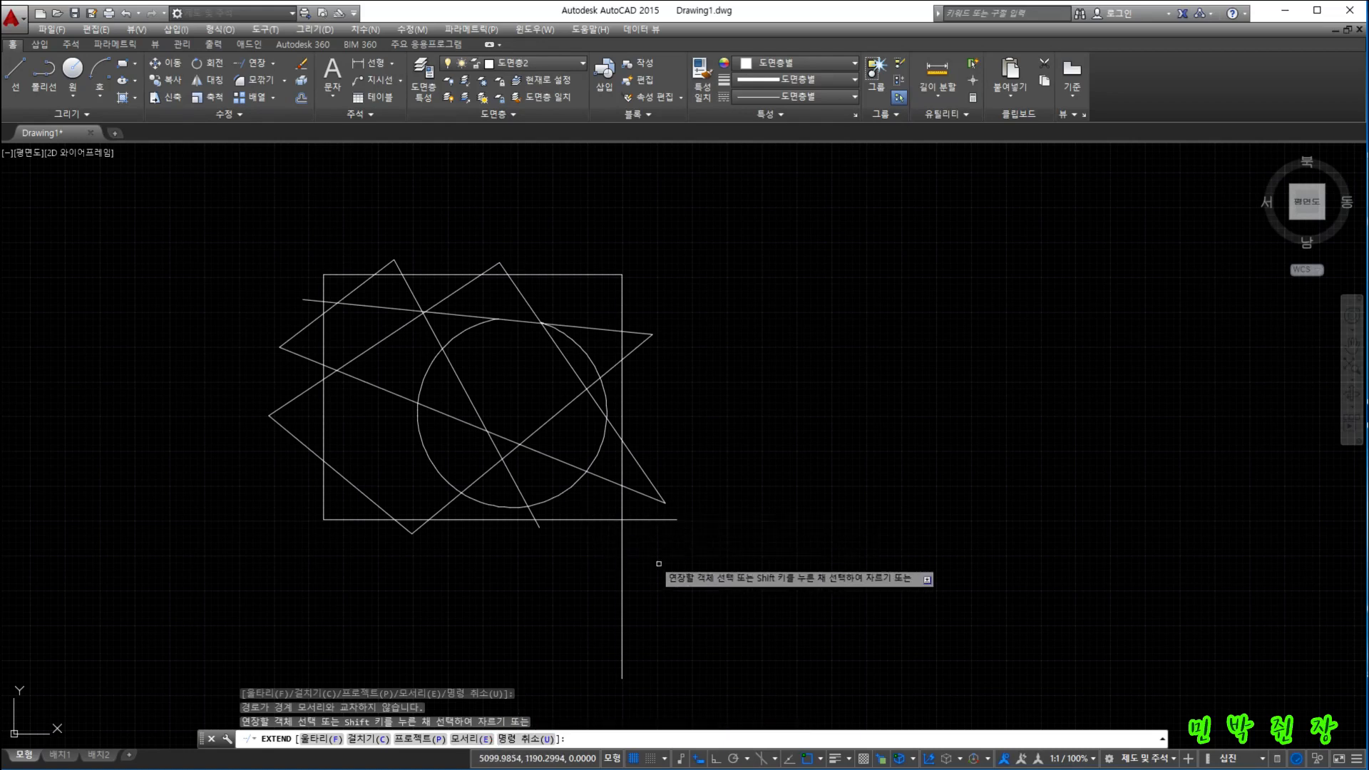
Extend the rectangle's right-hand side farther downward, and try again to extend the objects at the circle's top gap and right edge.
click(621, 553)
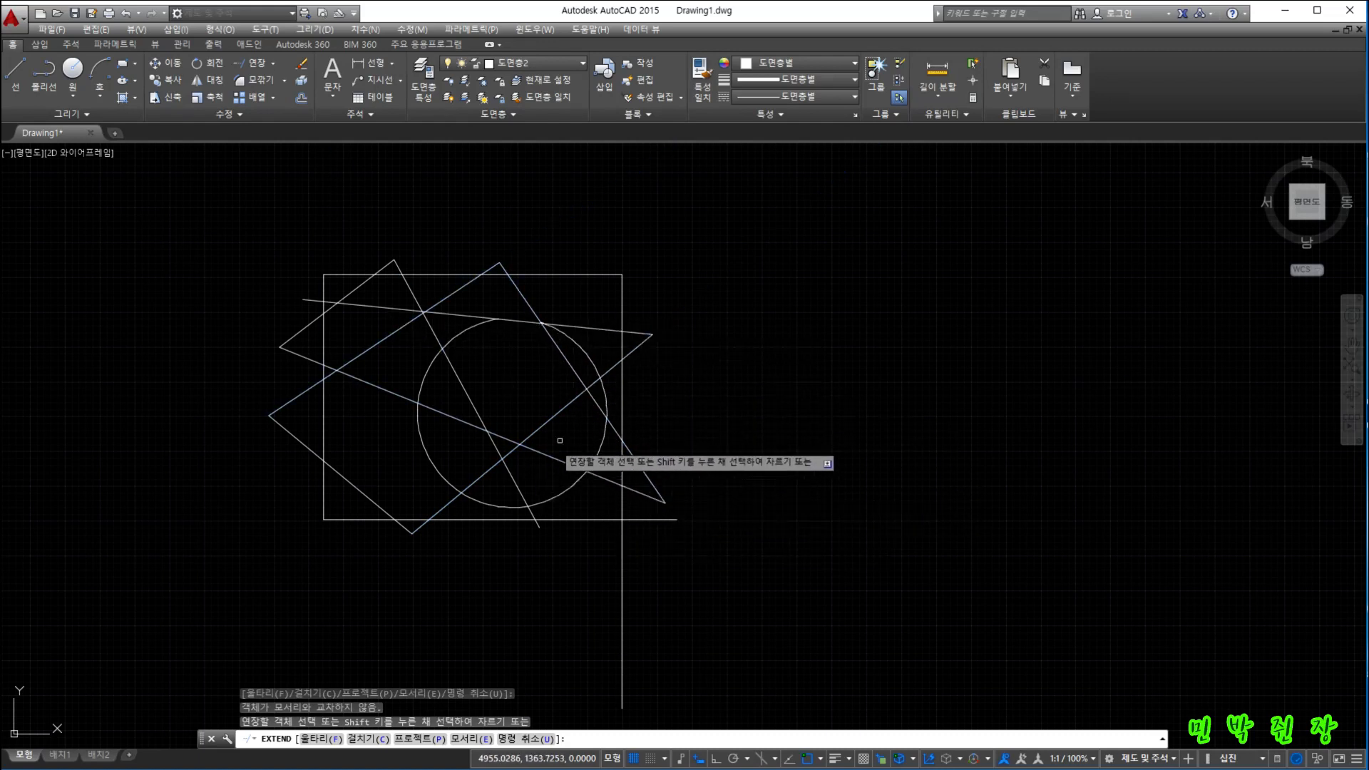
click(532, 322)
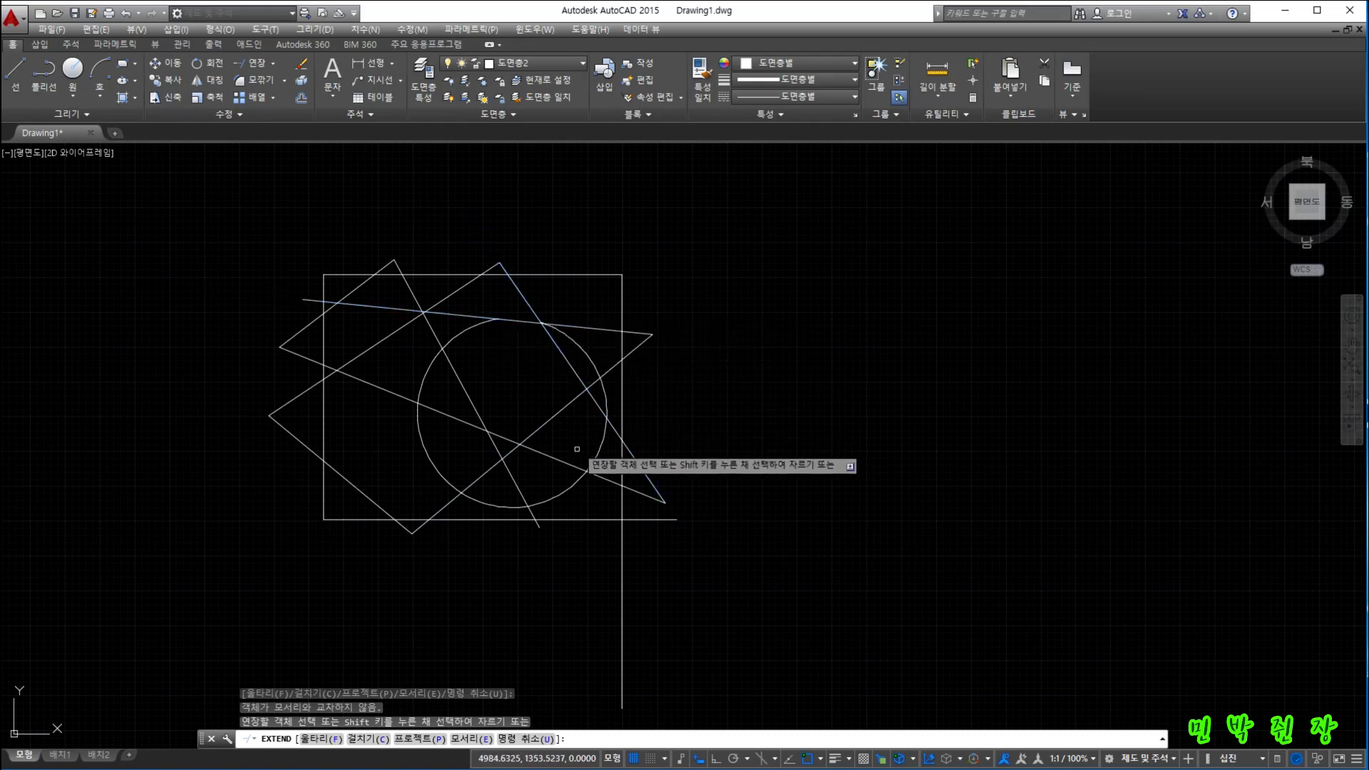
click(607, 414)
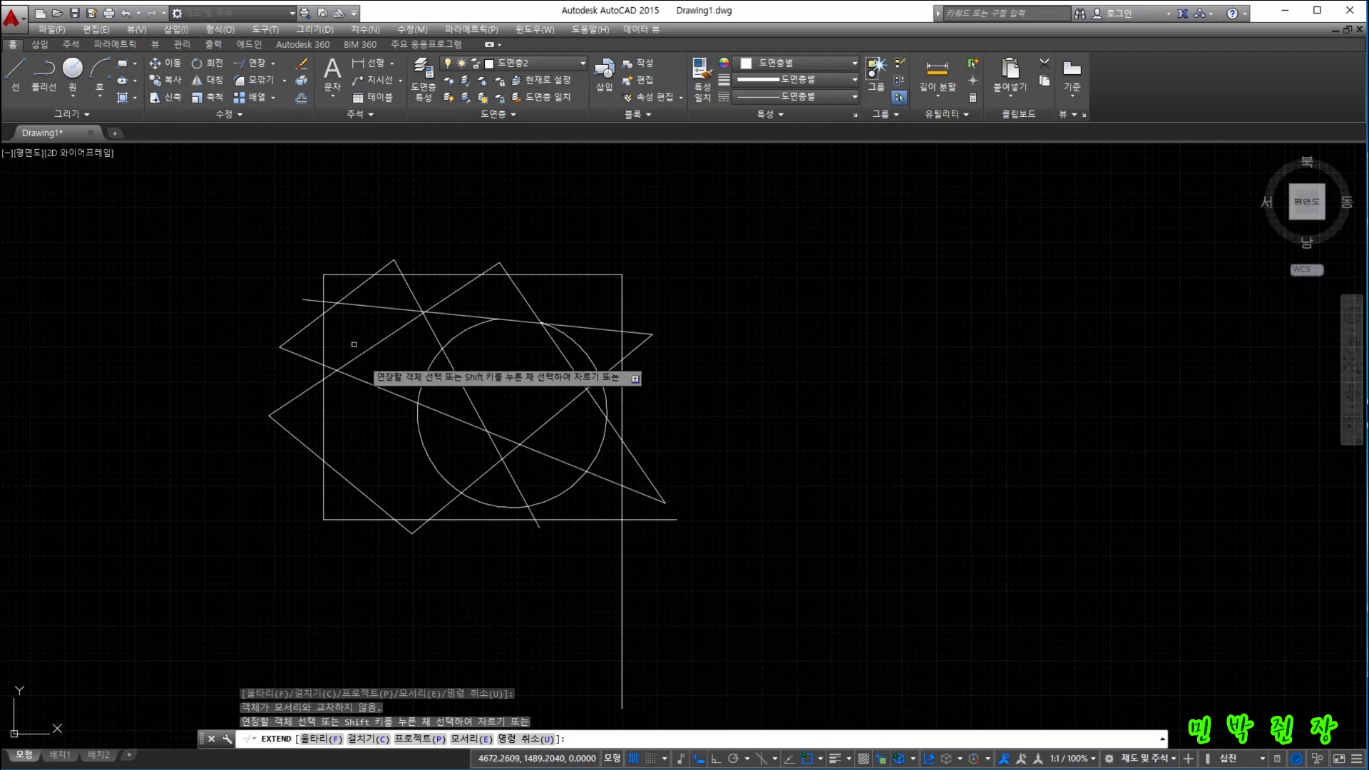
Using Extend's trim mode, cut the rising line and the near-horizontal line inside the rectangle's upper-left corner.
shift+click(359, 288)
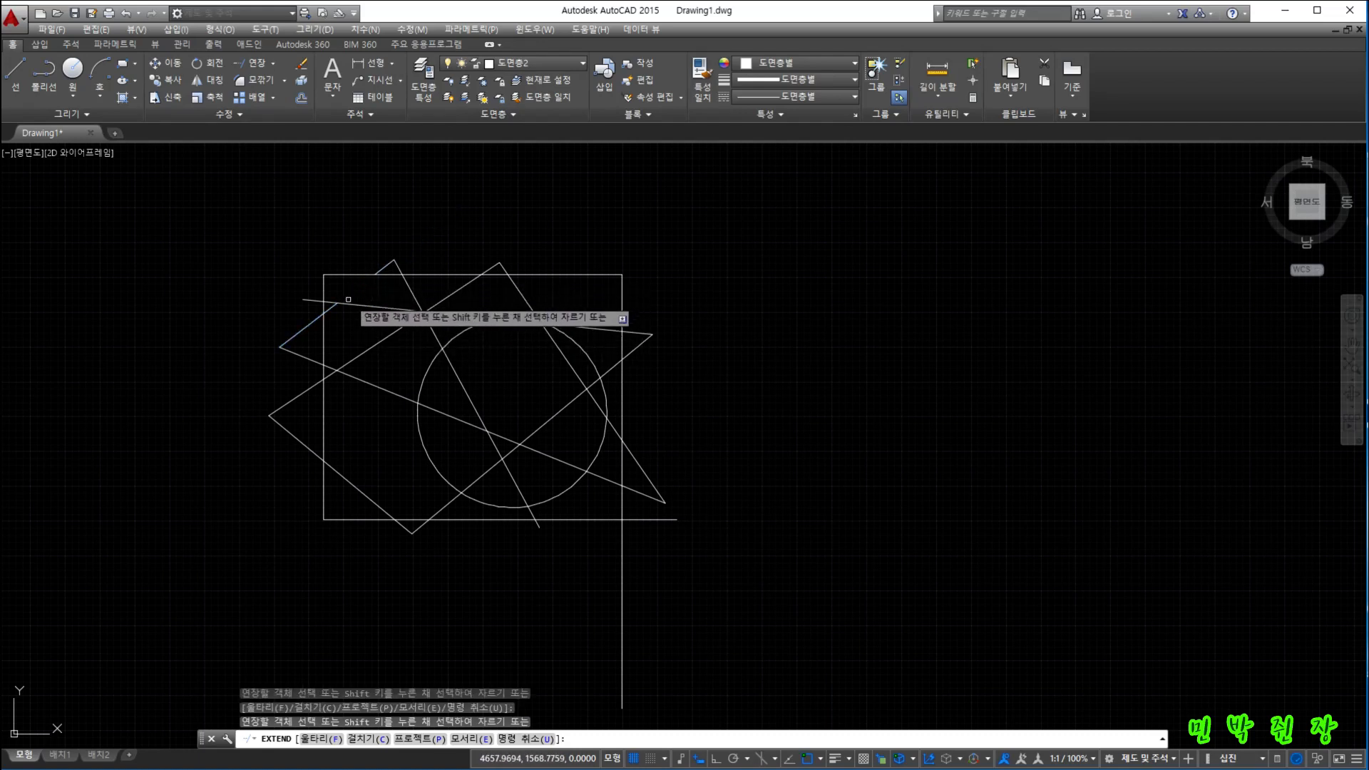
shift+click(349, 308)
shift+click(352, 304)
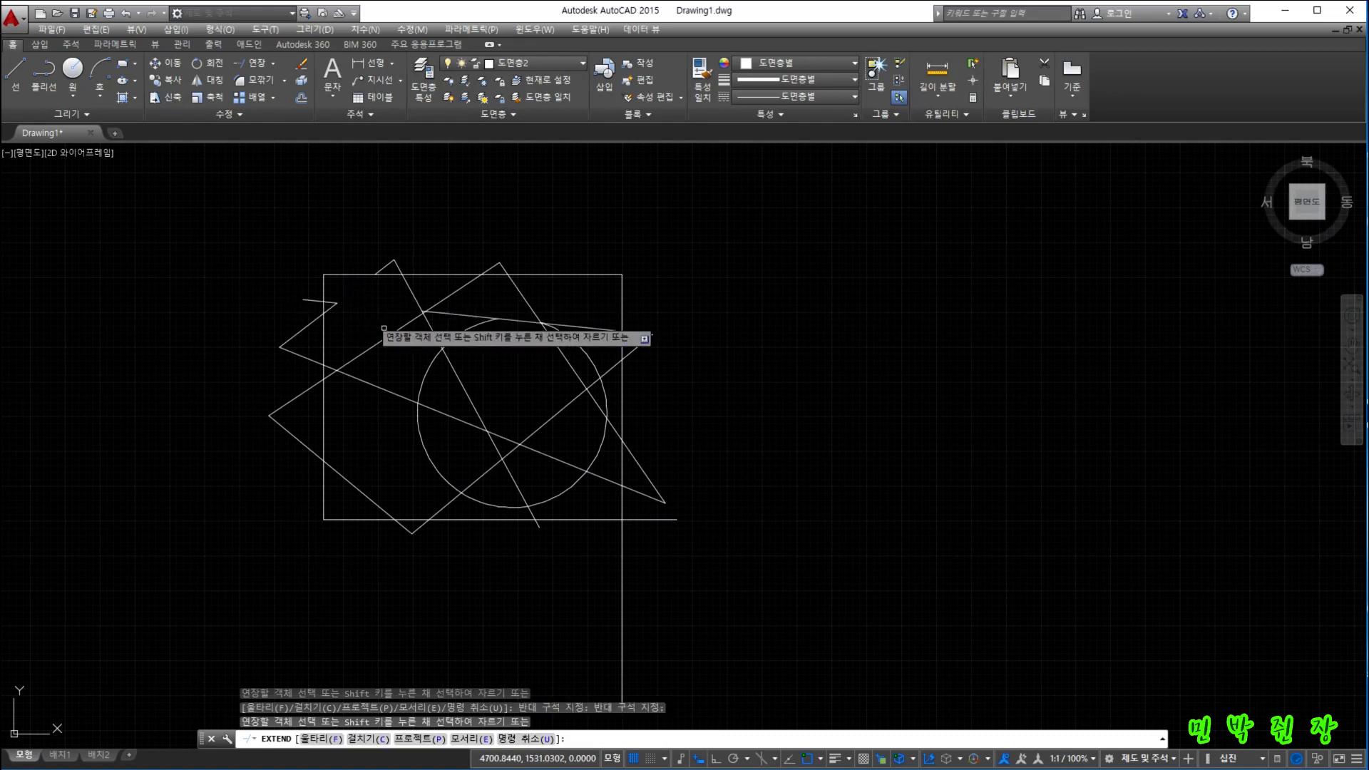
Start a fence selection in Extend and run it from below the rectangle up its left side, crossing the lines there.
click(316, 739)
click(347, 567)
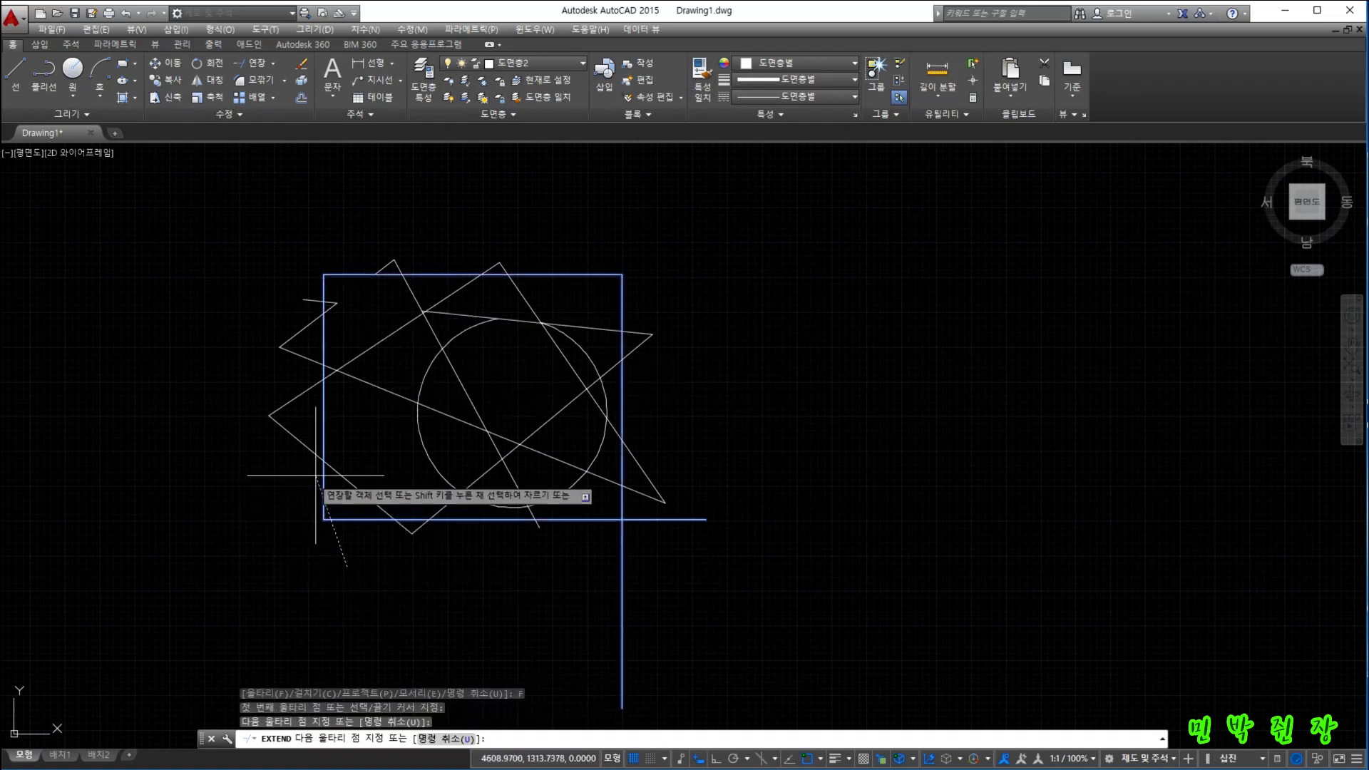
click(319, 484)
click(311, 388)
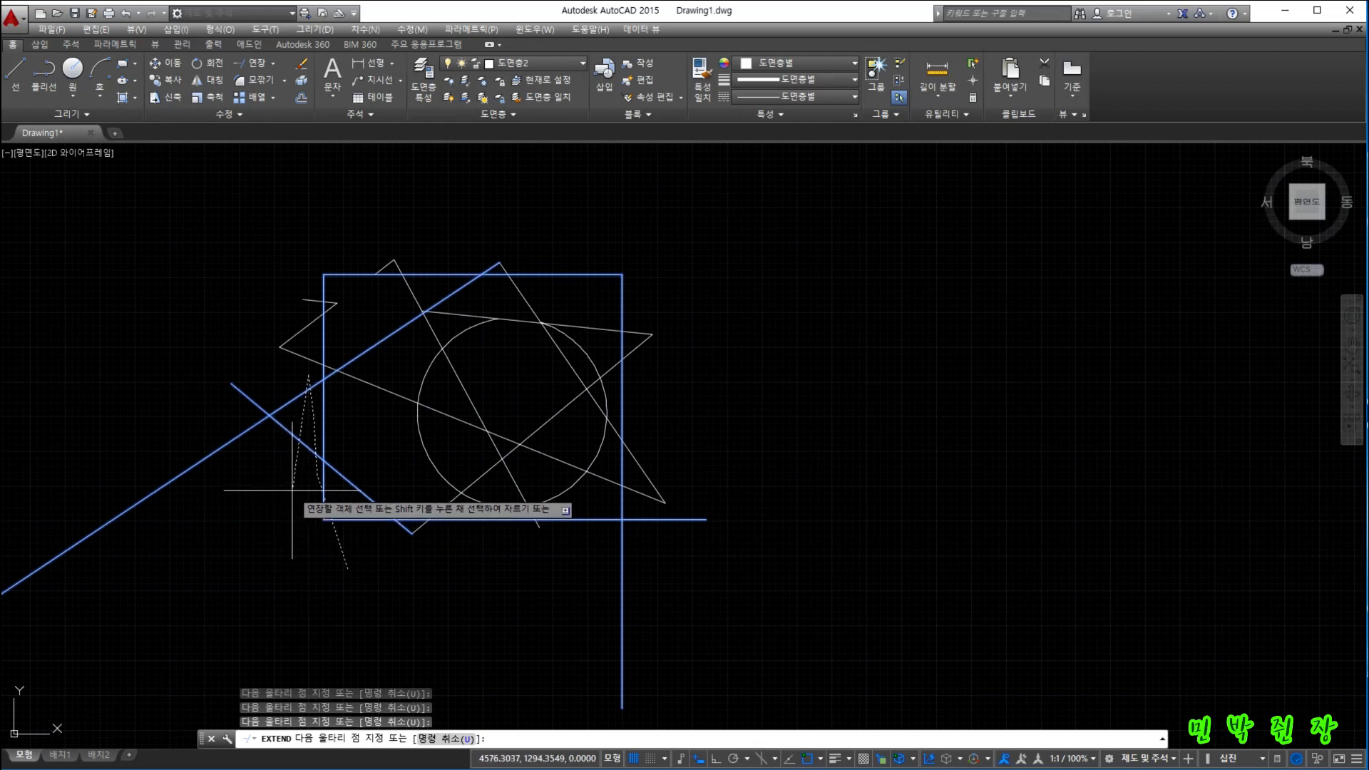
click(293, 490)
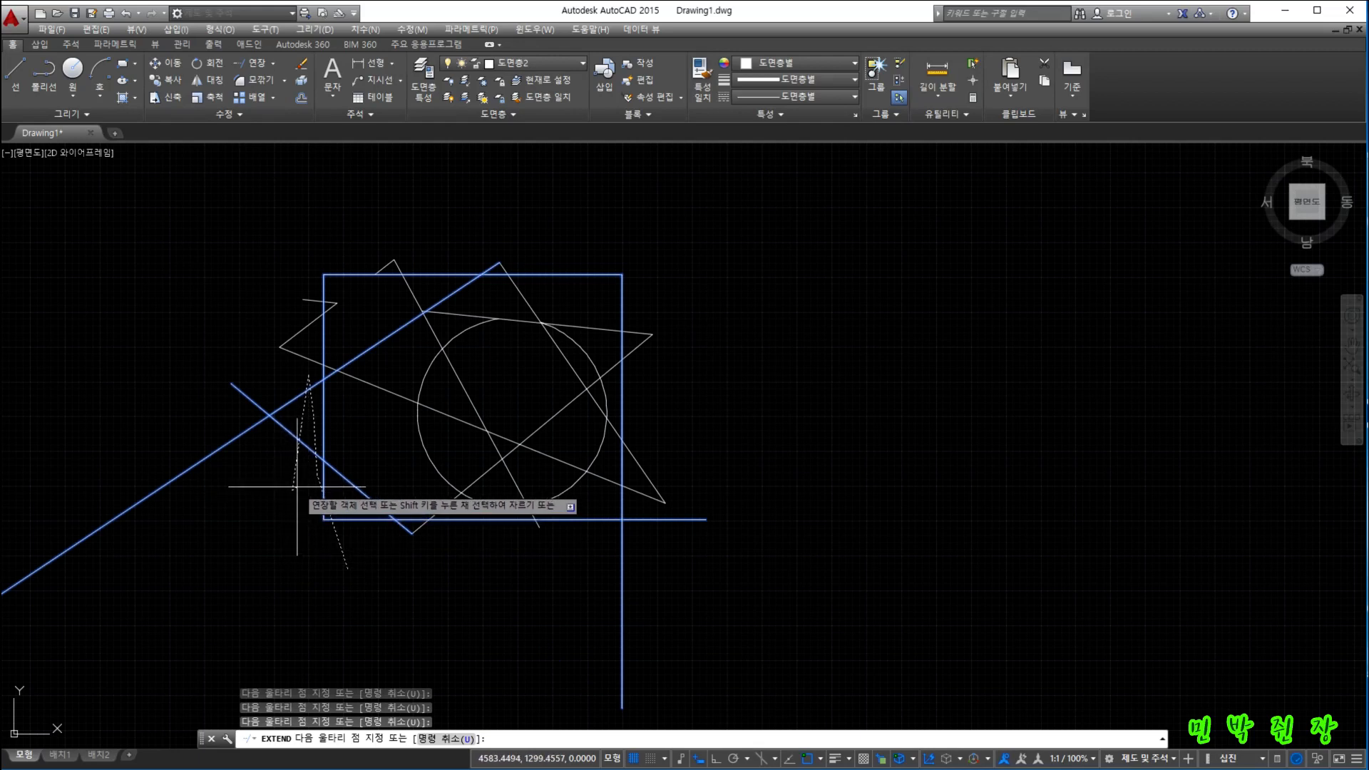
click(313, 280)
Toggle Ortho mode and continue the fence in trim mode around the rectangle's top and right sides, then across its long downward line.
key(F8)
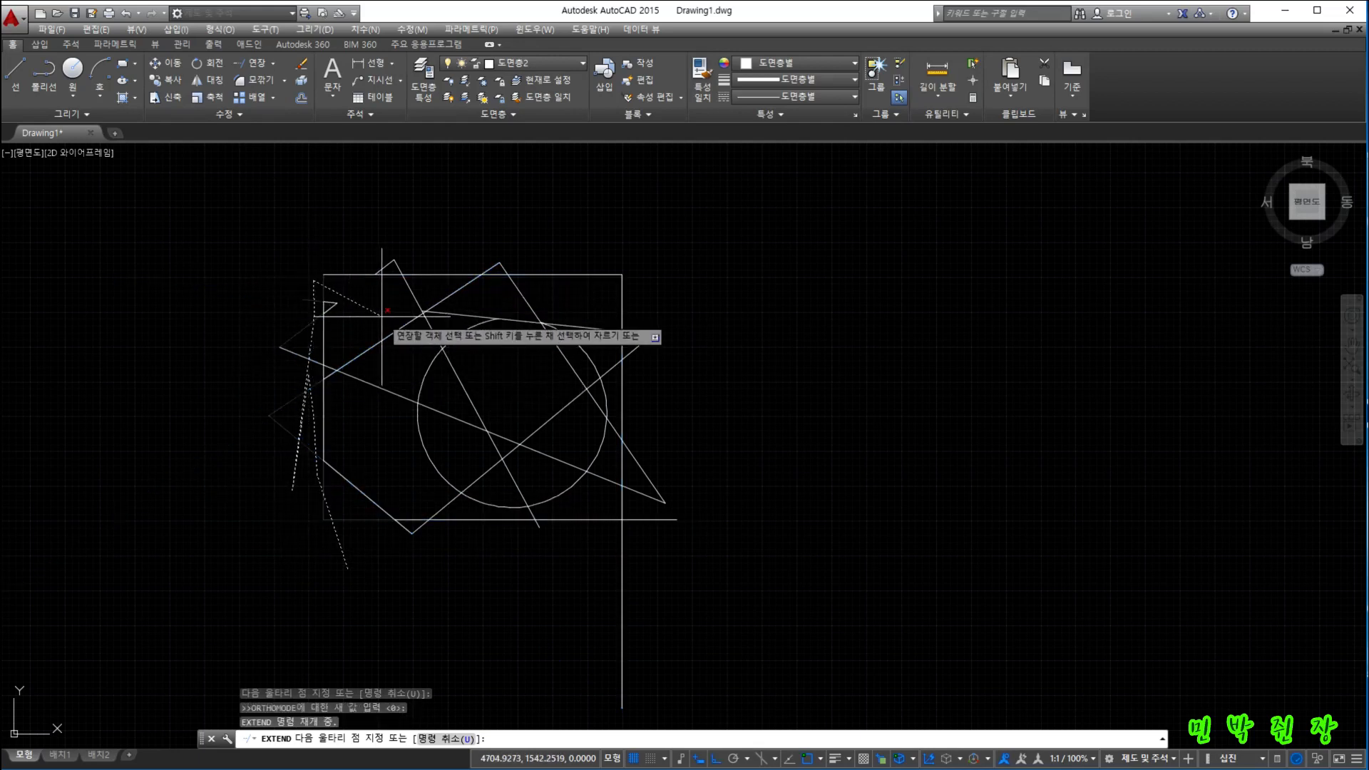
click(420, 288)
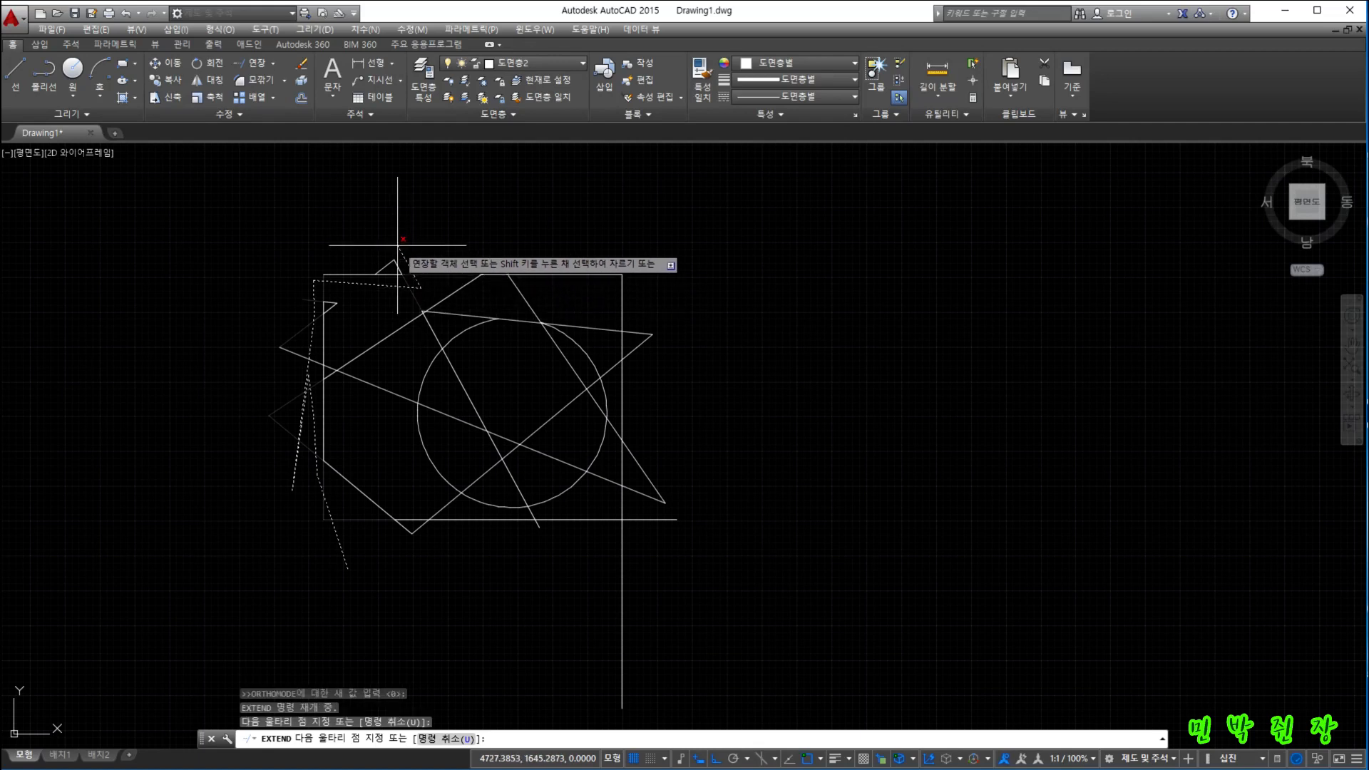
click(354, 254)
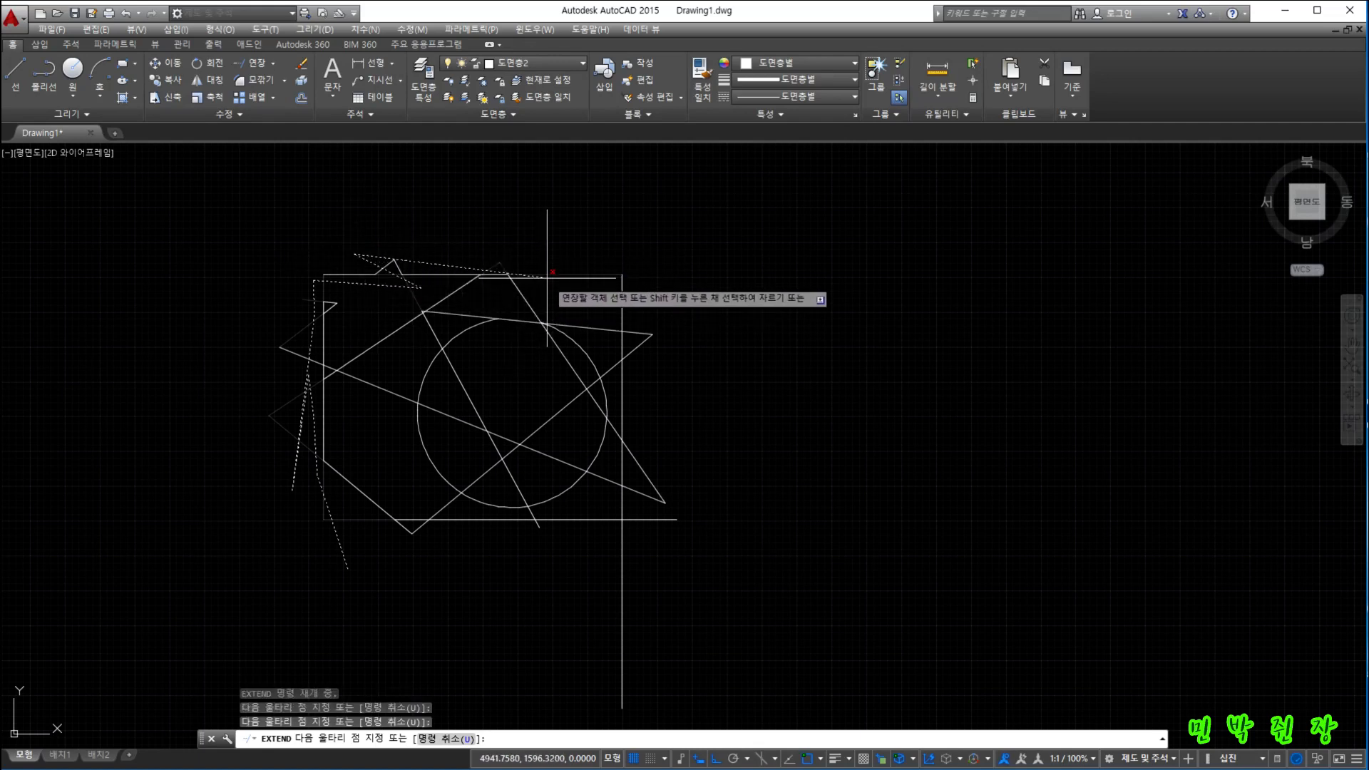
click(579, 285)
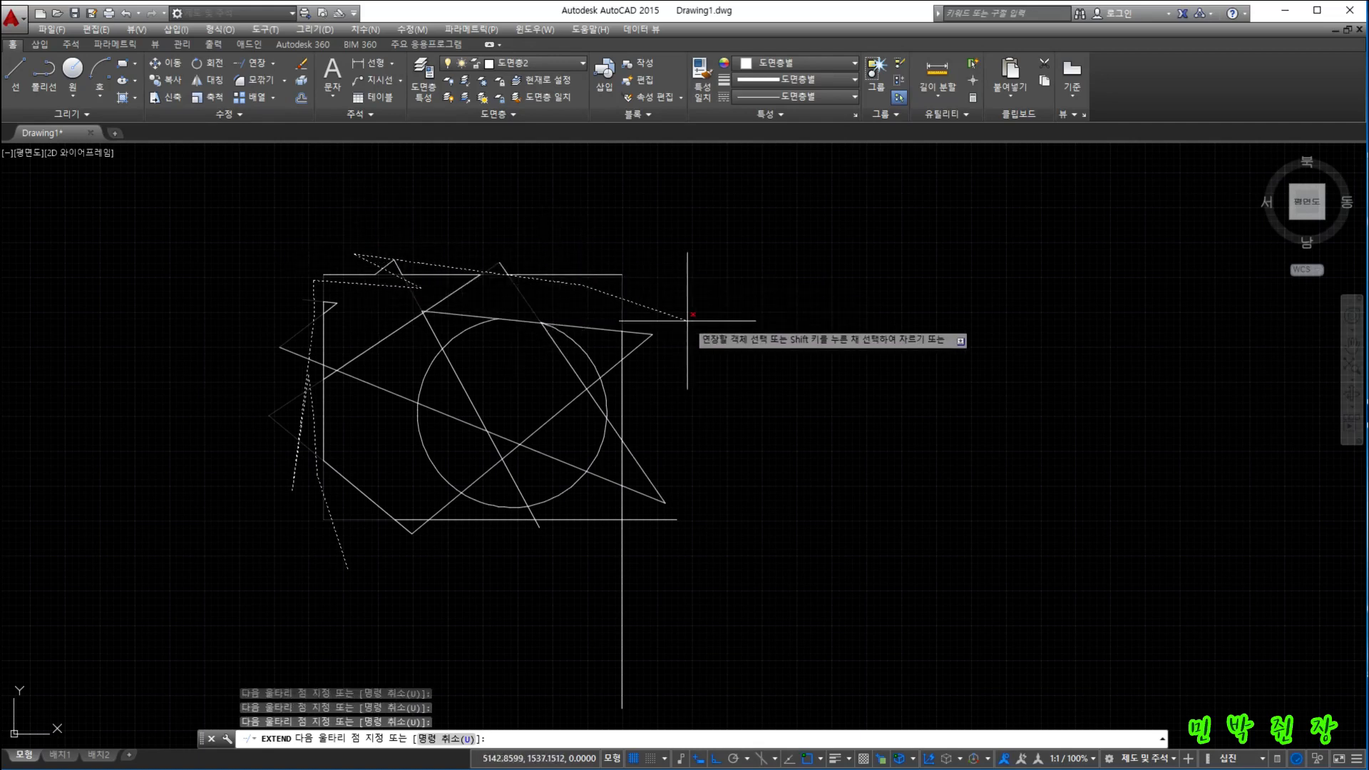
click(687, 316)
click(651, 430)
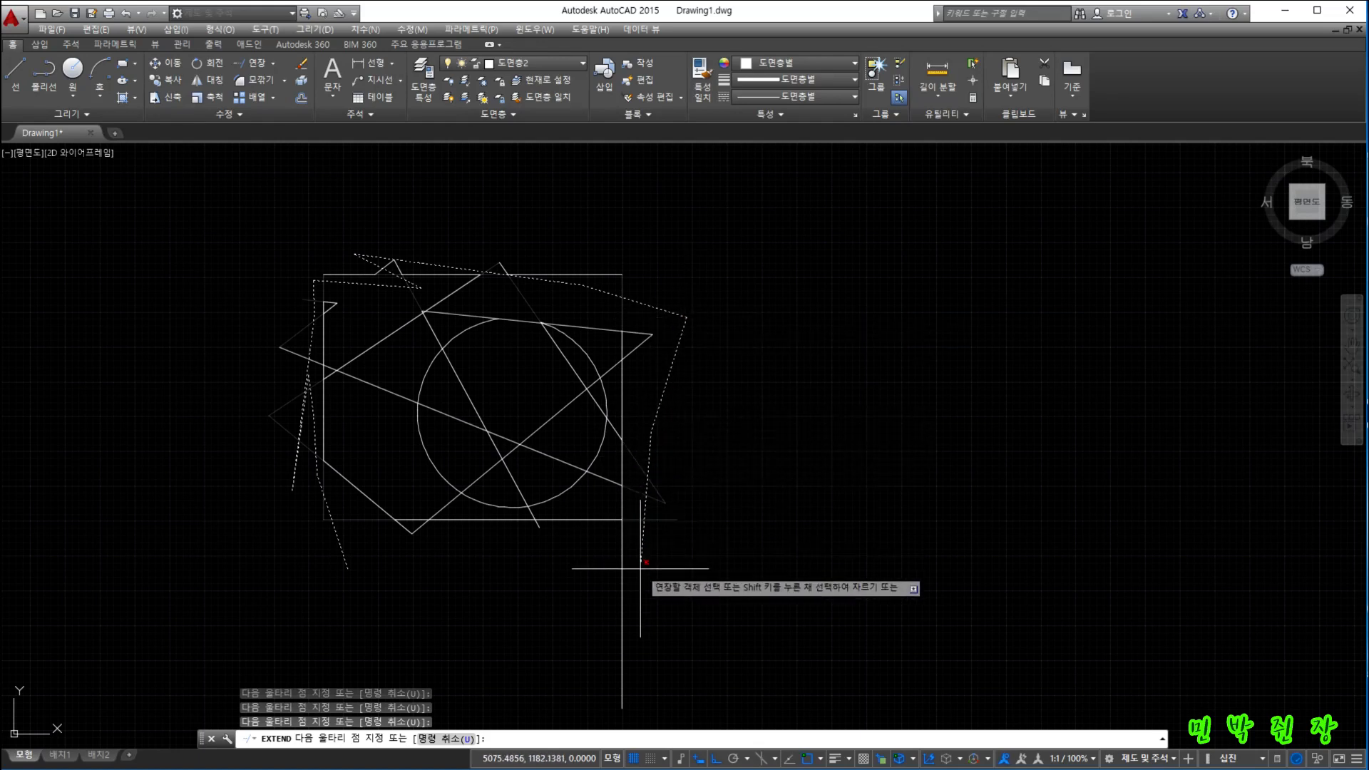
click(640, 568)
click(541, 590)
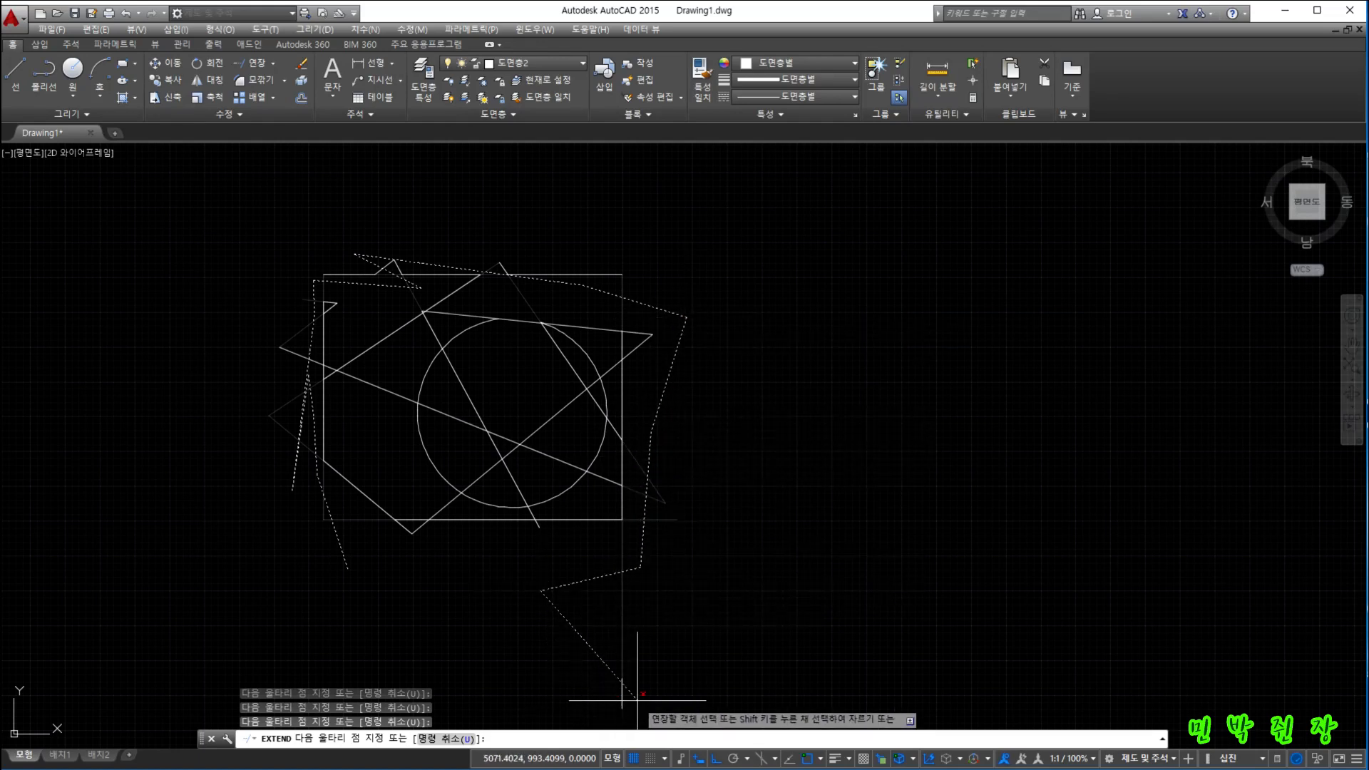
click(642, 705)
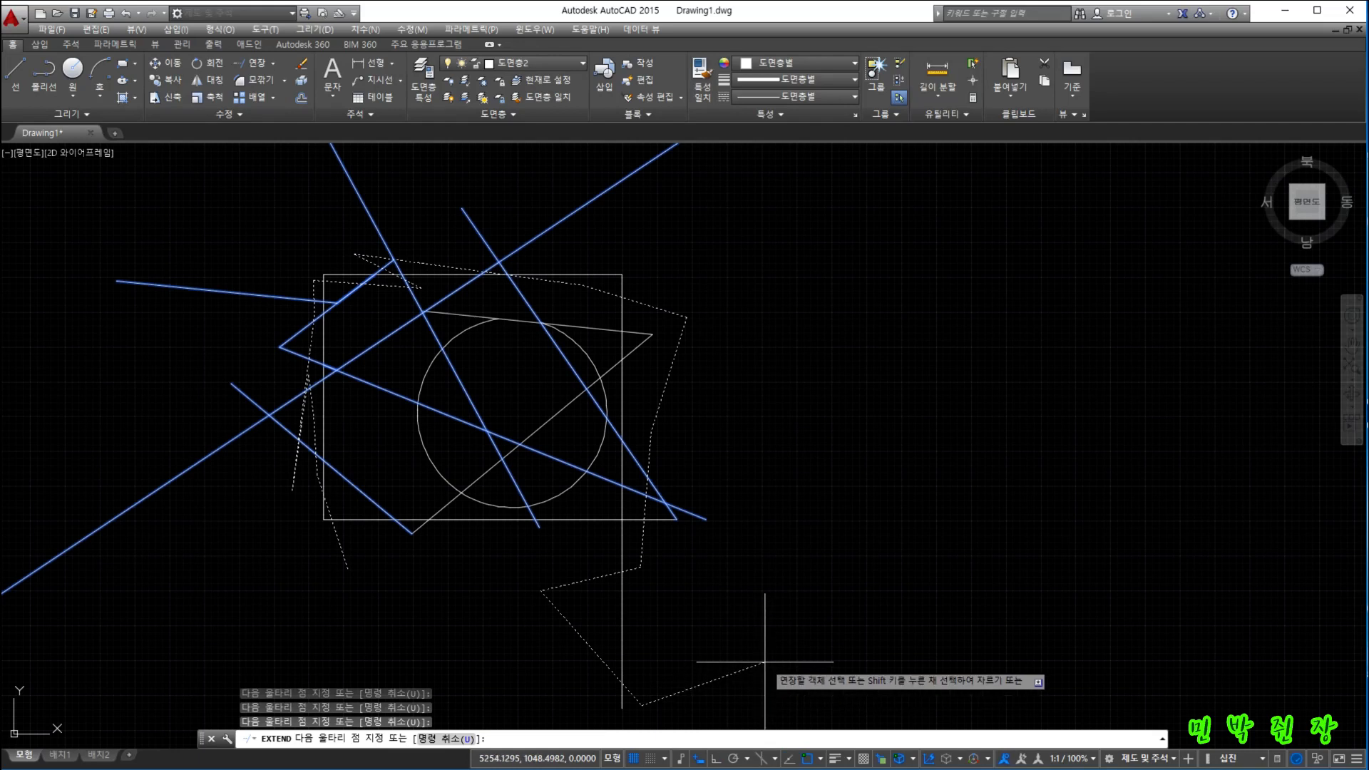